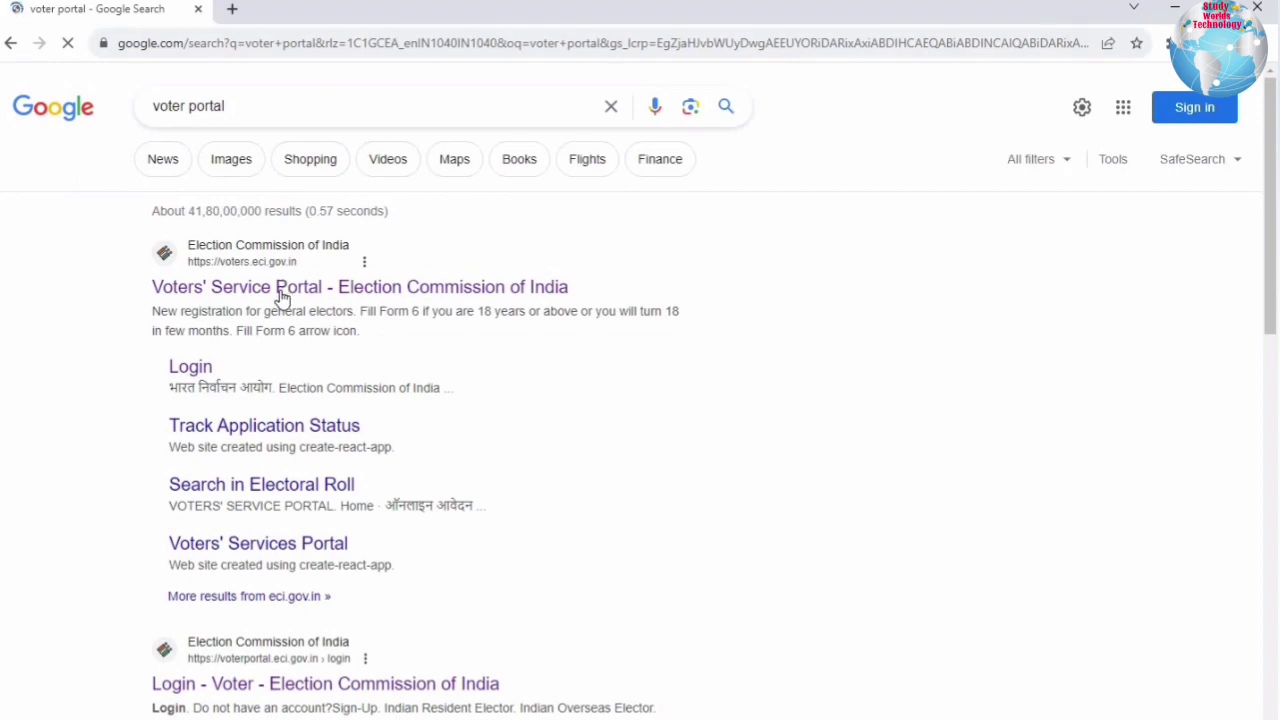
Open the Voters' Service Portal from the search results and go to its Sign-Up page.
click(281, 292)
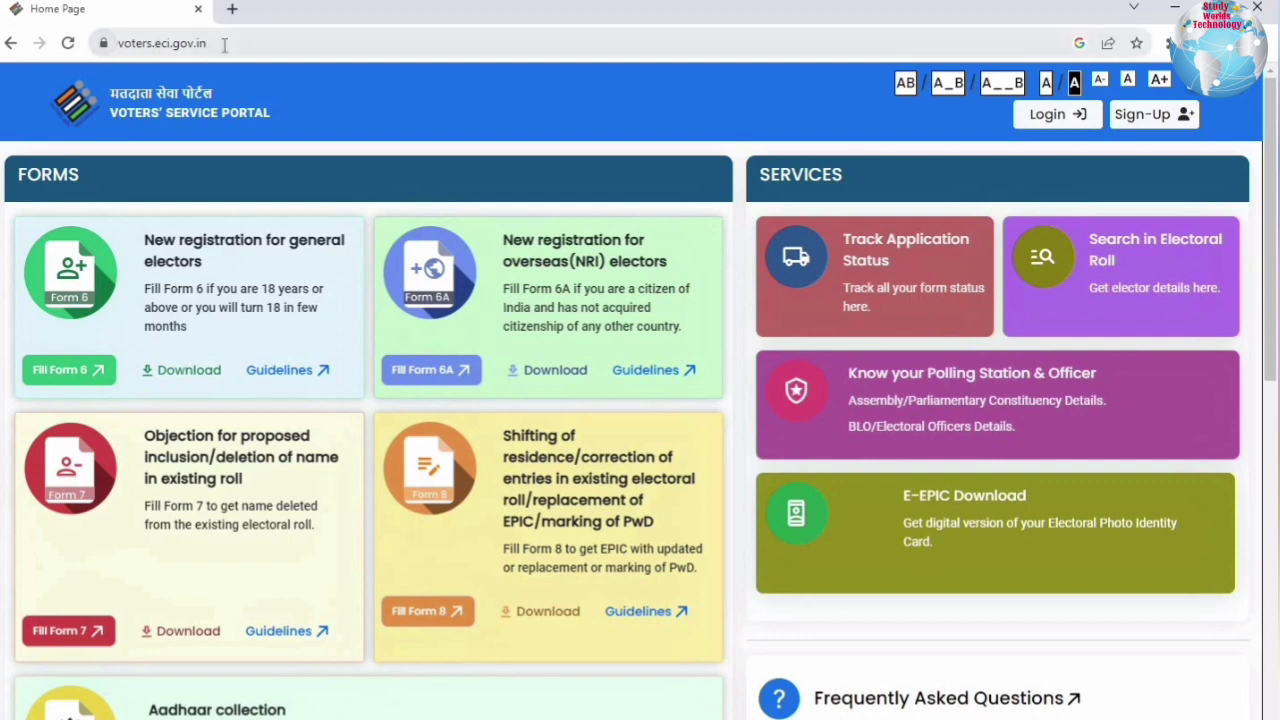
click(225, 44)
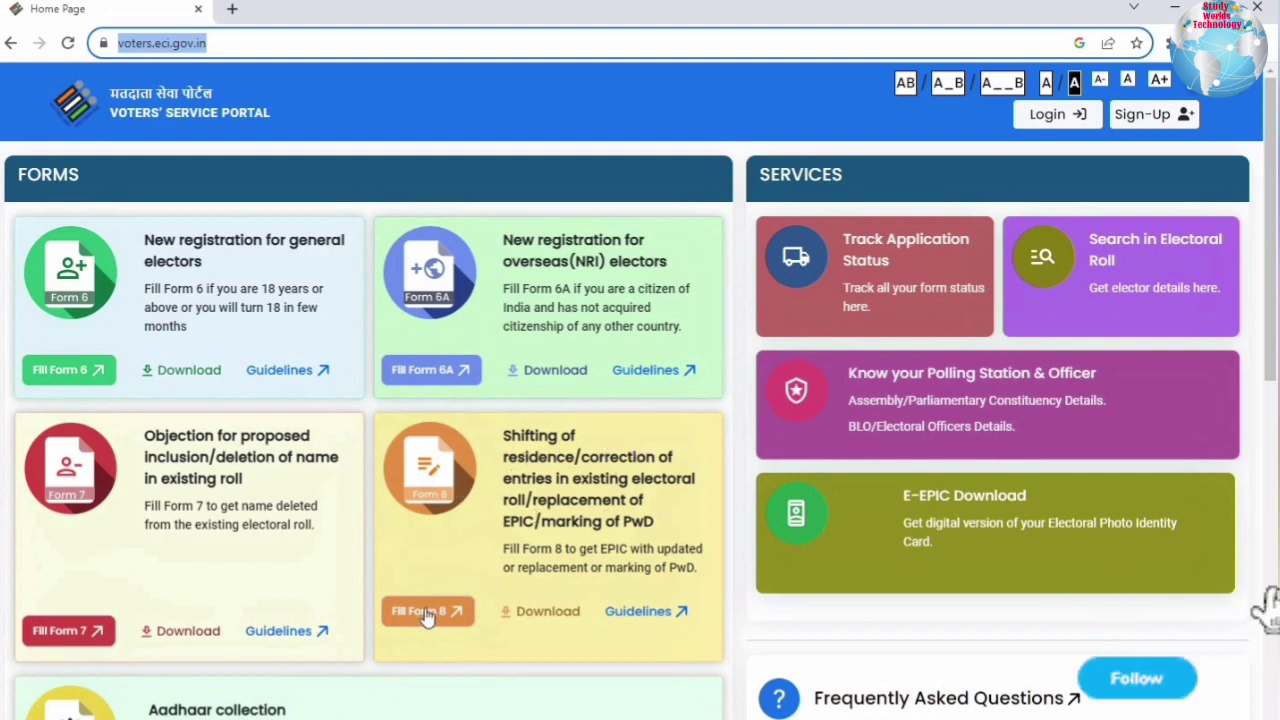
scroll(293, 573, down, 2)
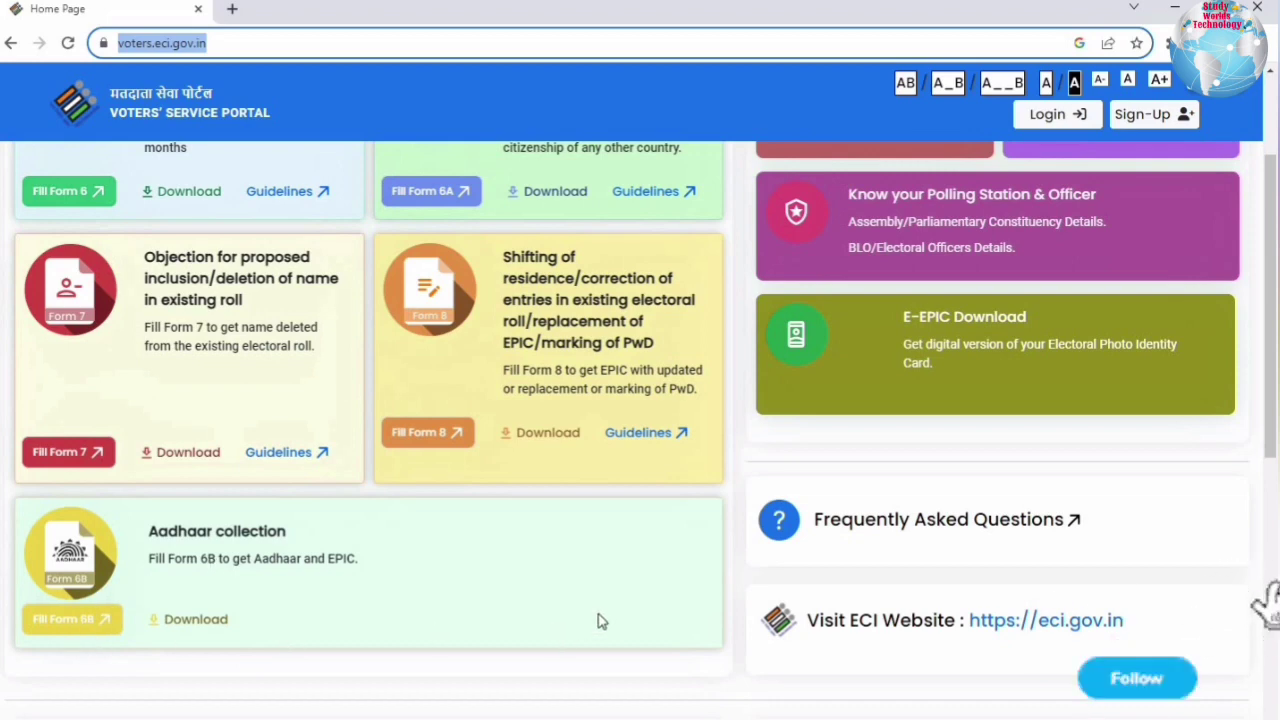
scroll(920, 578, up, 2)
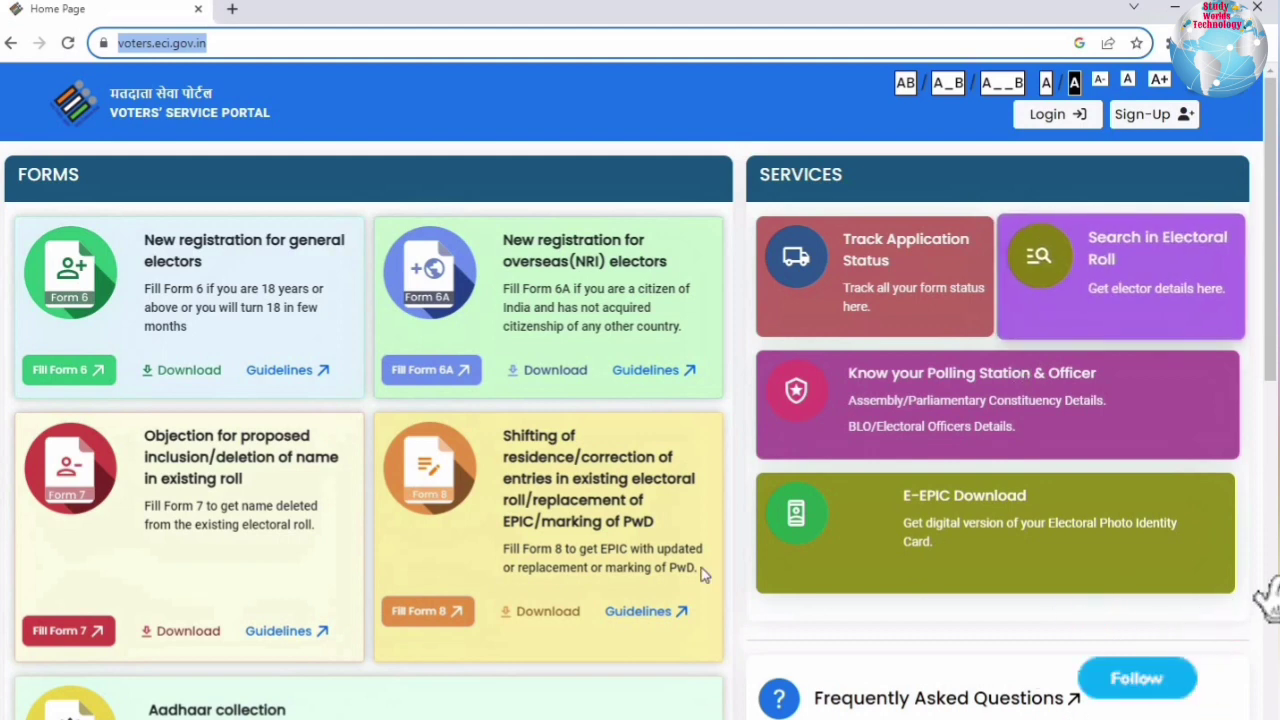
click(1135, 115)
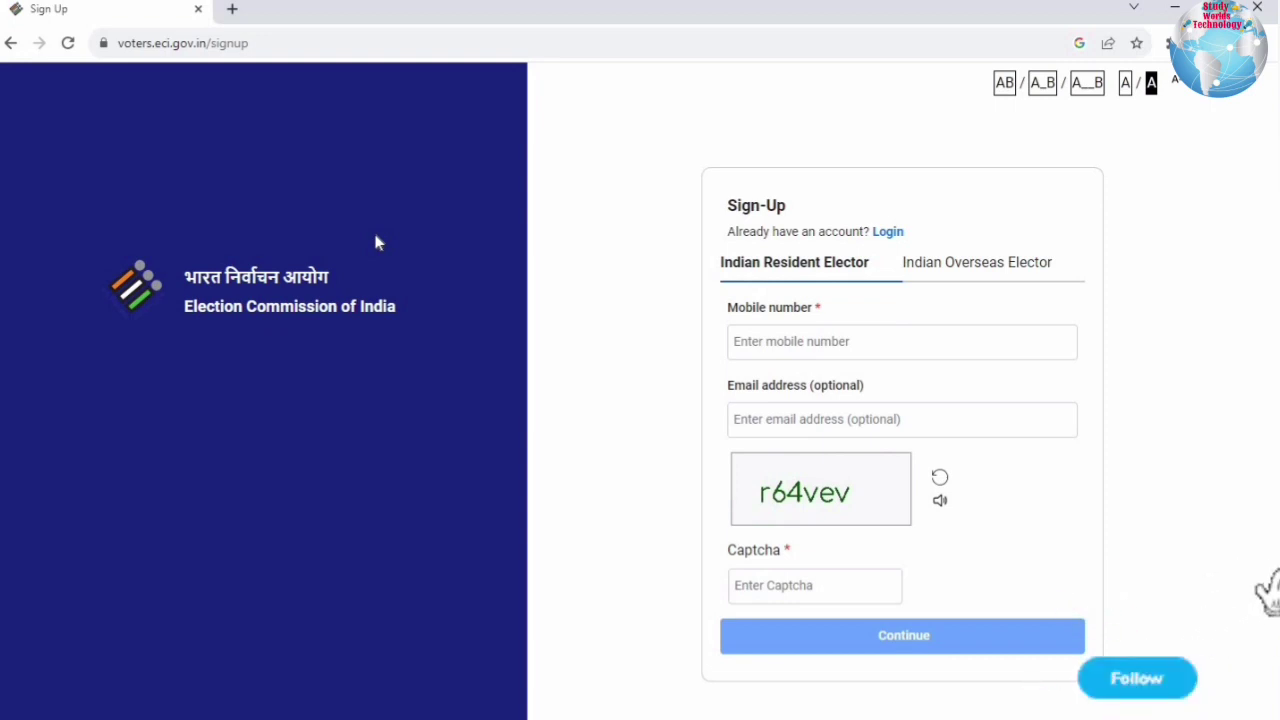
Fill in the mobile number, email and captcha, then verify both sign-up OTPs.
triple_click(783, 205)
click(780, 277)
triple_click(818, 310)
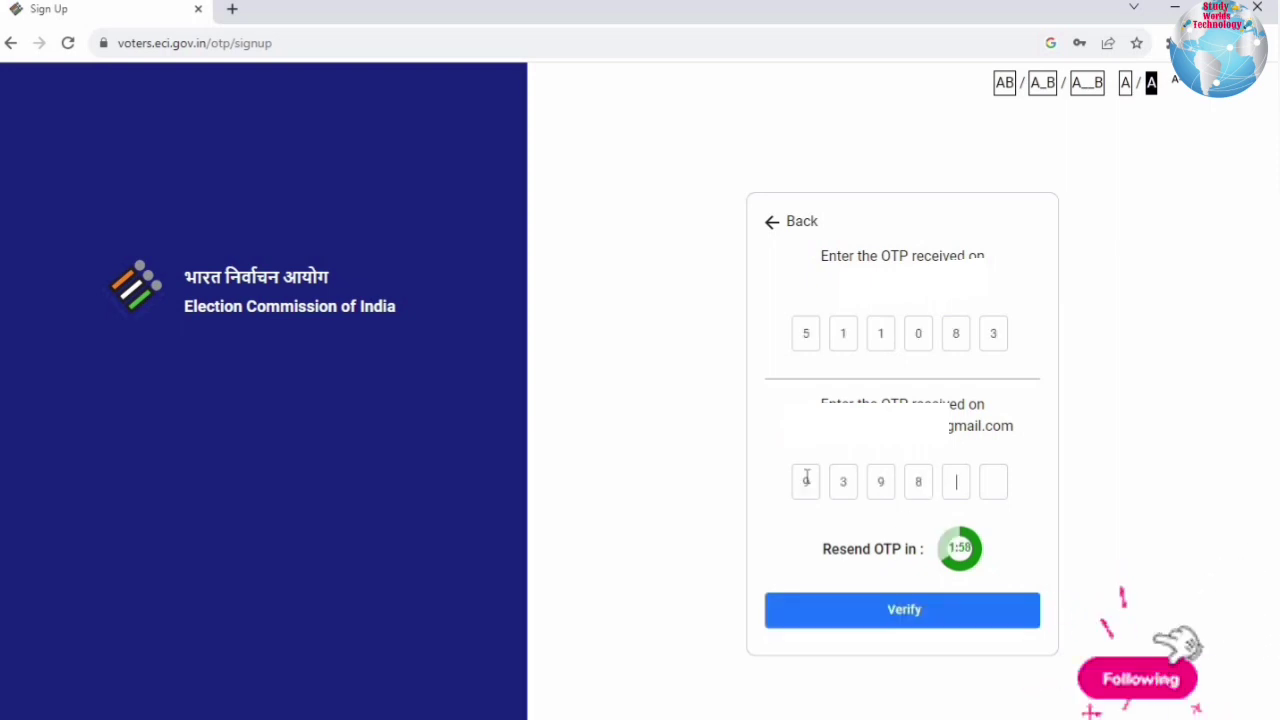
text(7)
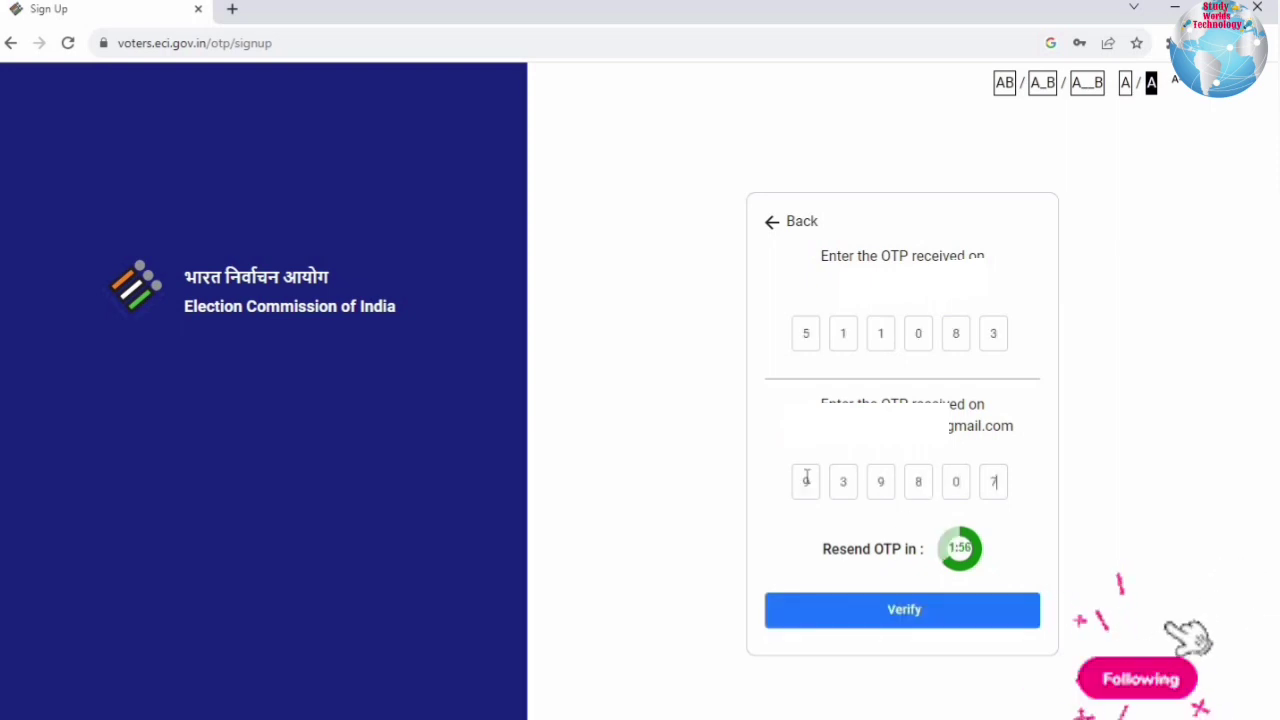
click(872, 614)
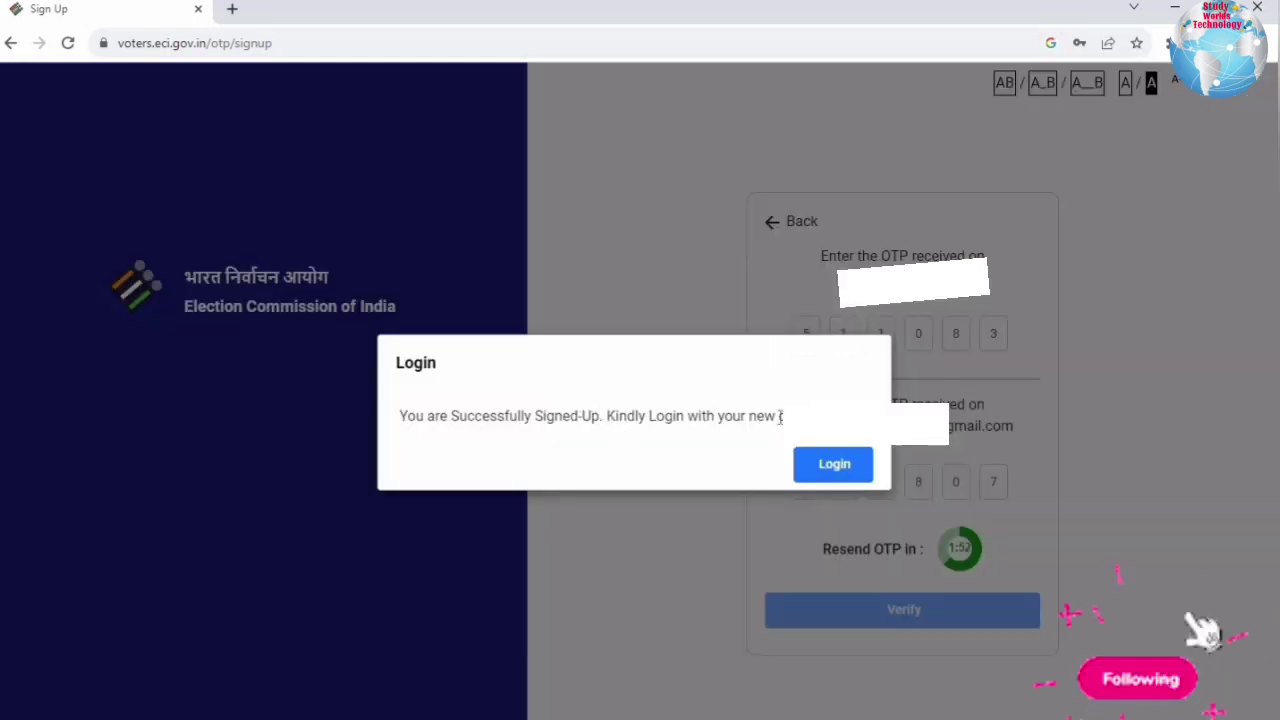
On the login form, enter the account password and captcha, then request a login OTP.
click(832, 466)
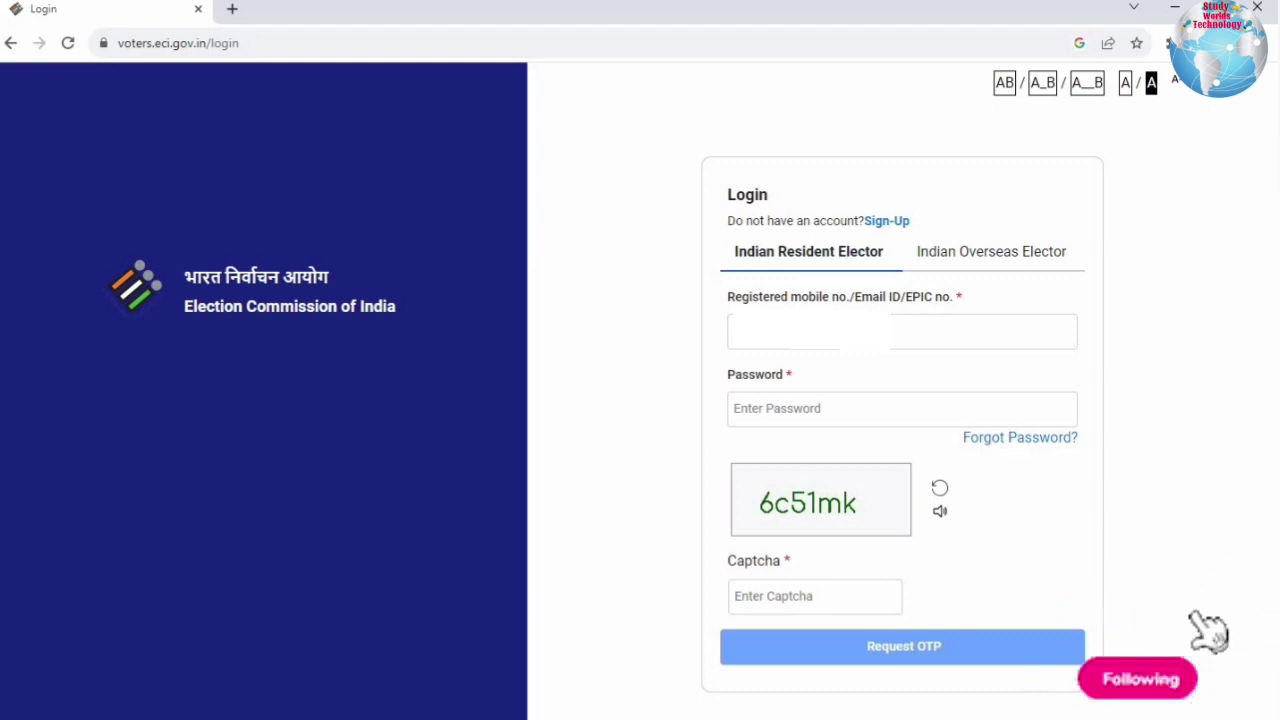
click(785, 408)
text(••••••••••)
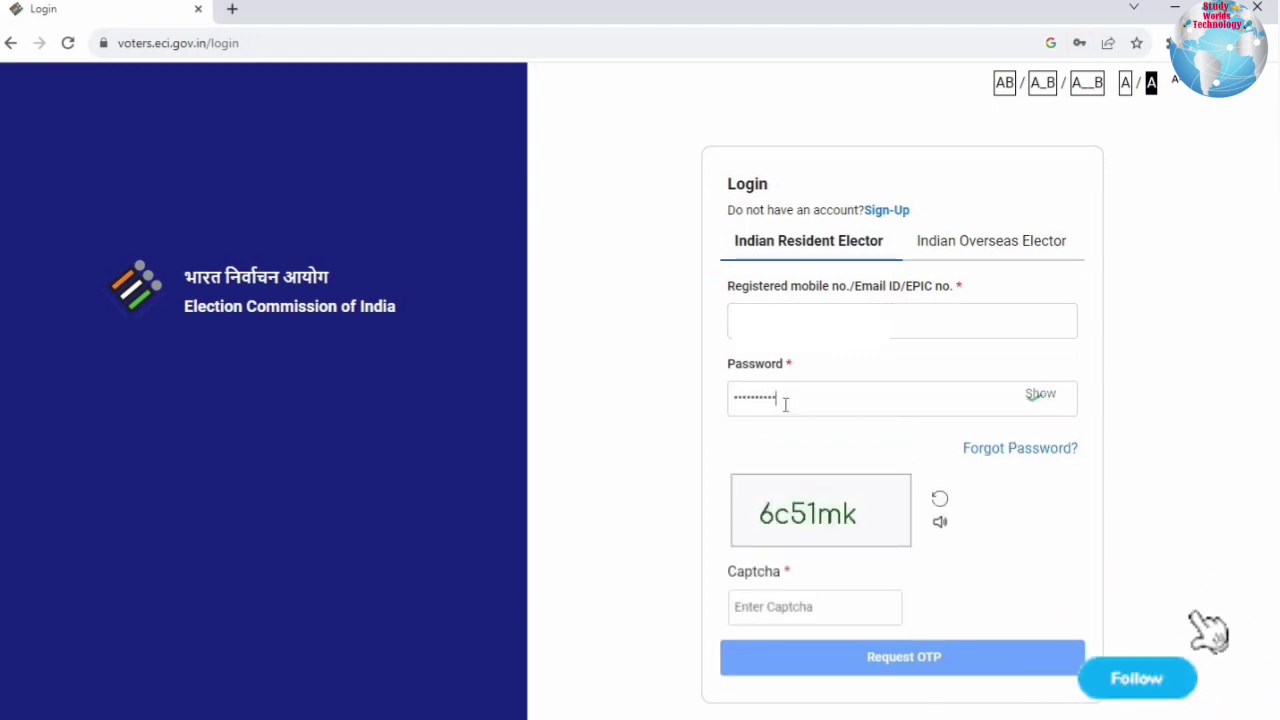
click(834, 612)
text(6c51mk)
click(920, 662)
Enter the received login OTP and complete the sign-in.
click(797, 417)
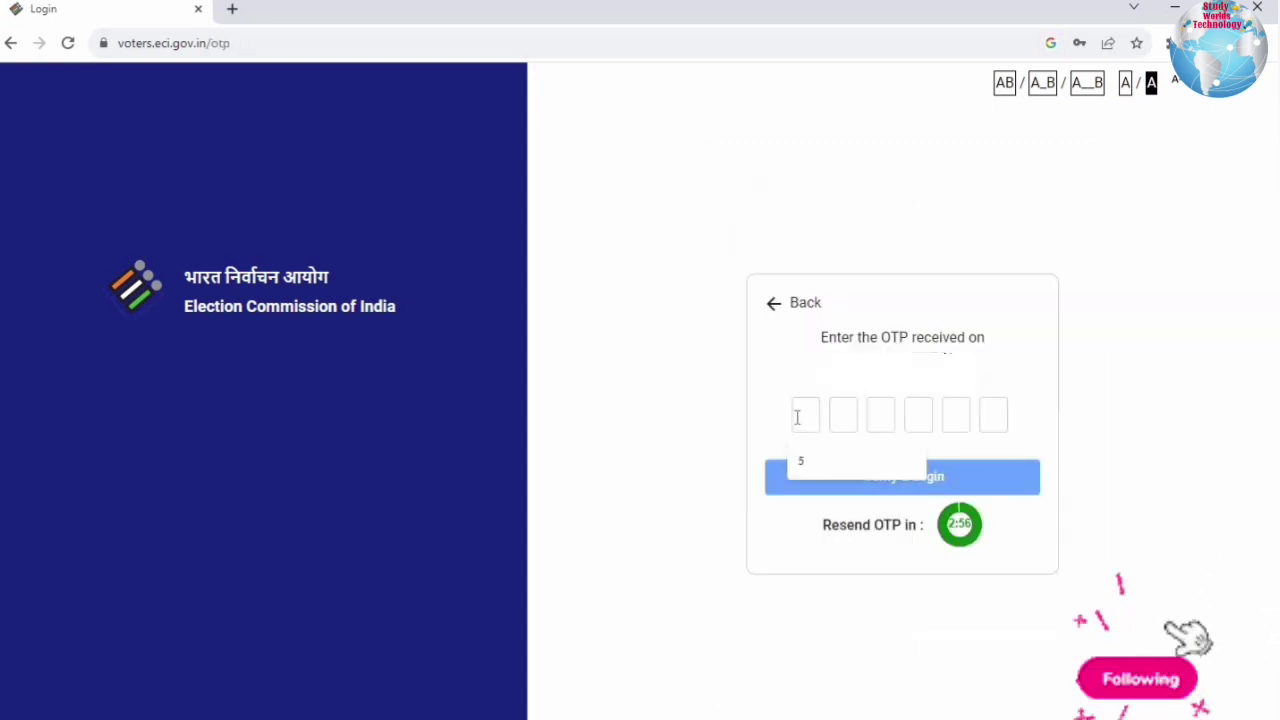
click(811, 423)
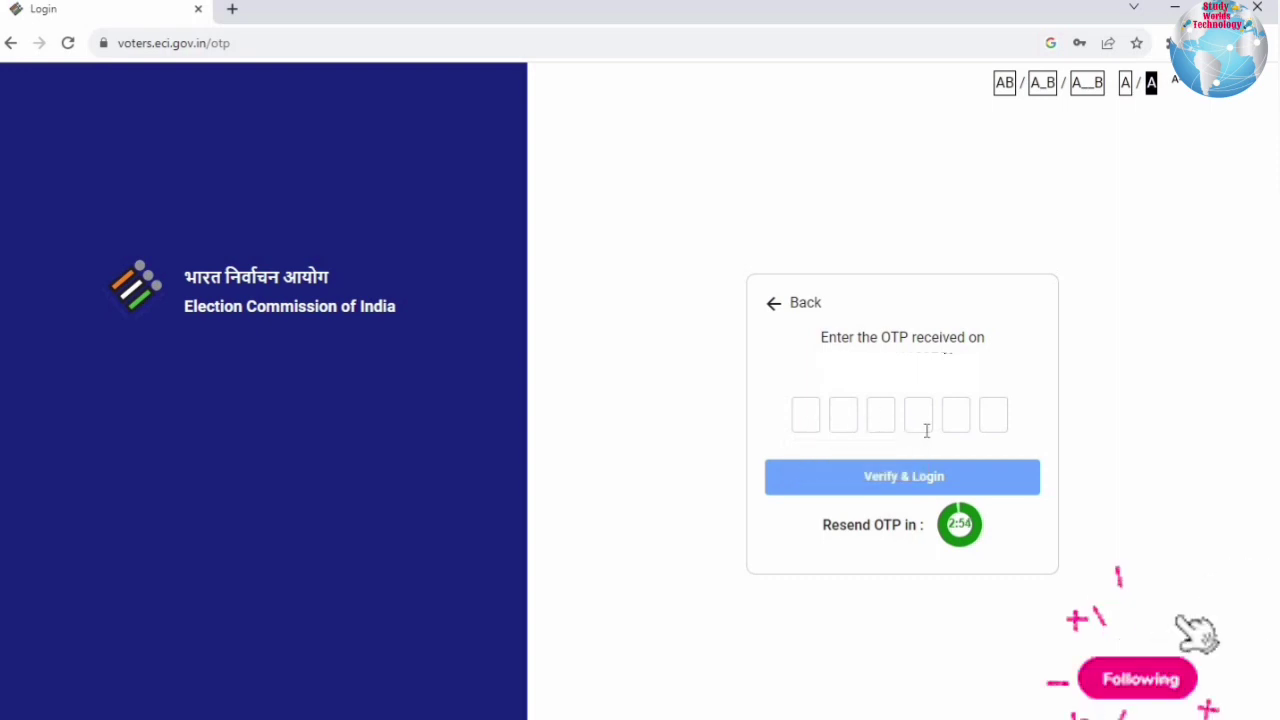
click(806, 416)
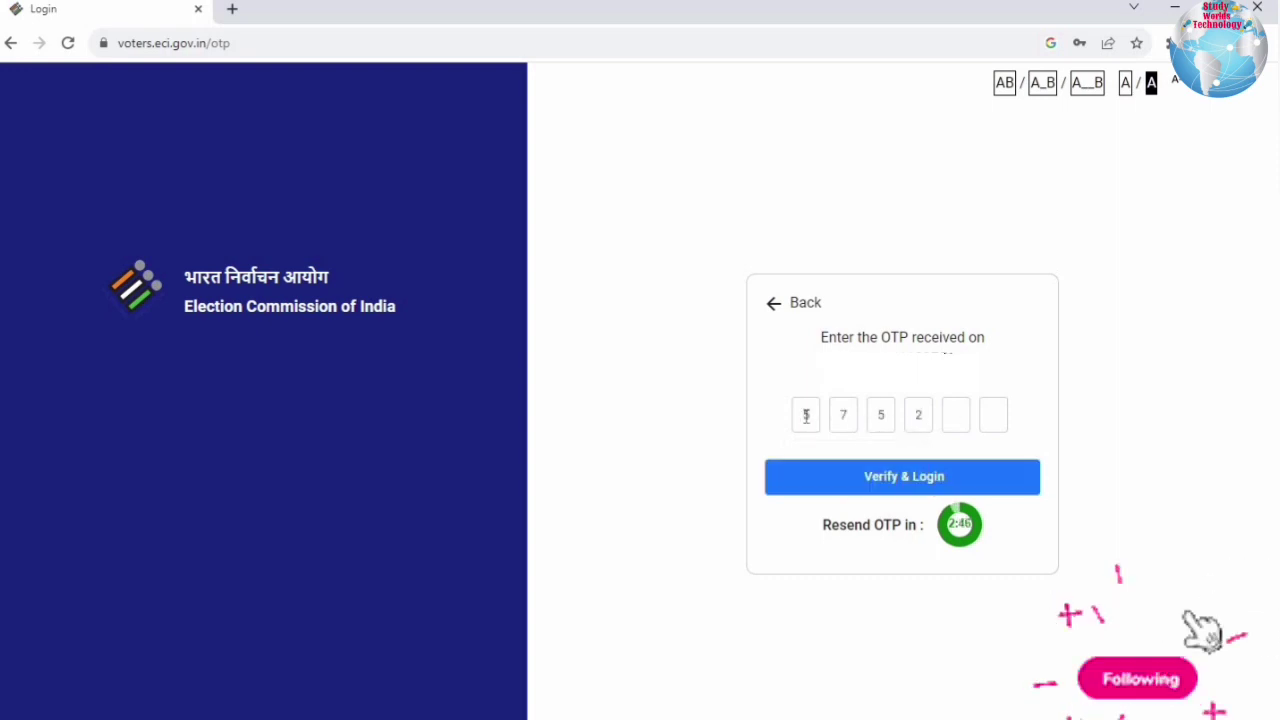
click(849, 490)
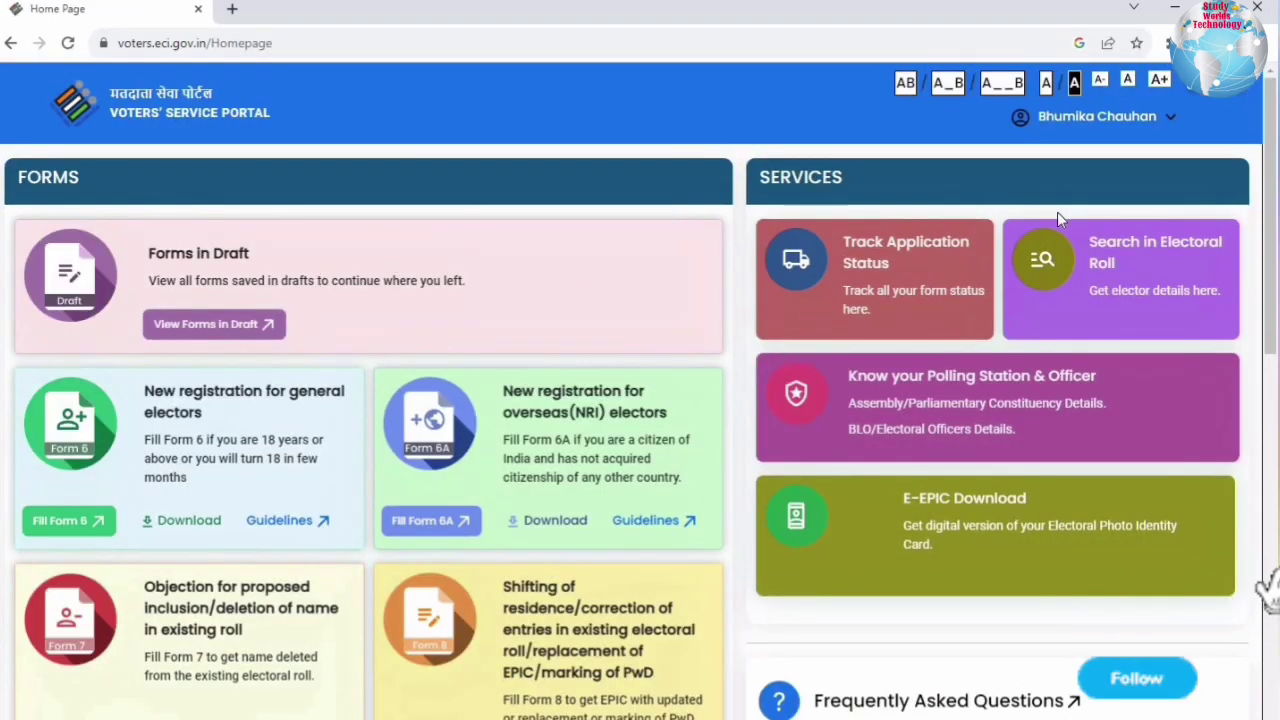
Start a new Form 6 application from the New registration for general electors card.
click(1097, 116)
click(1066, 206)
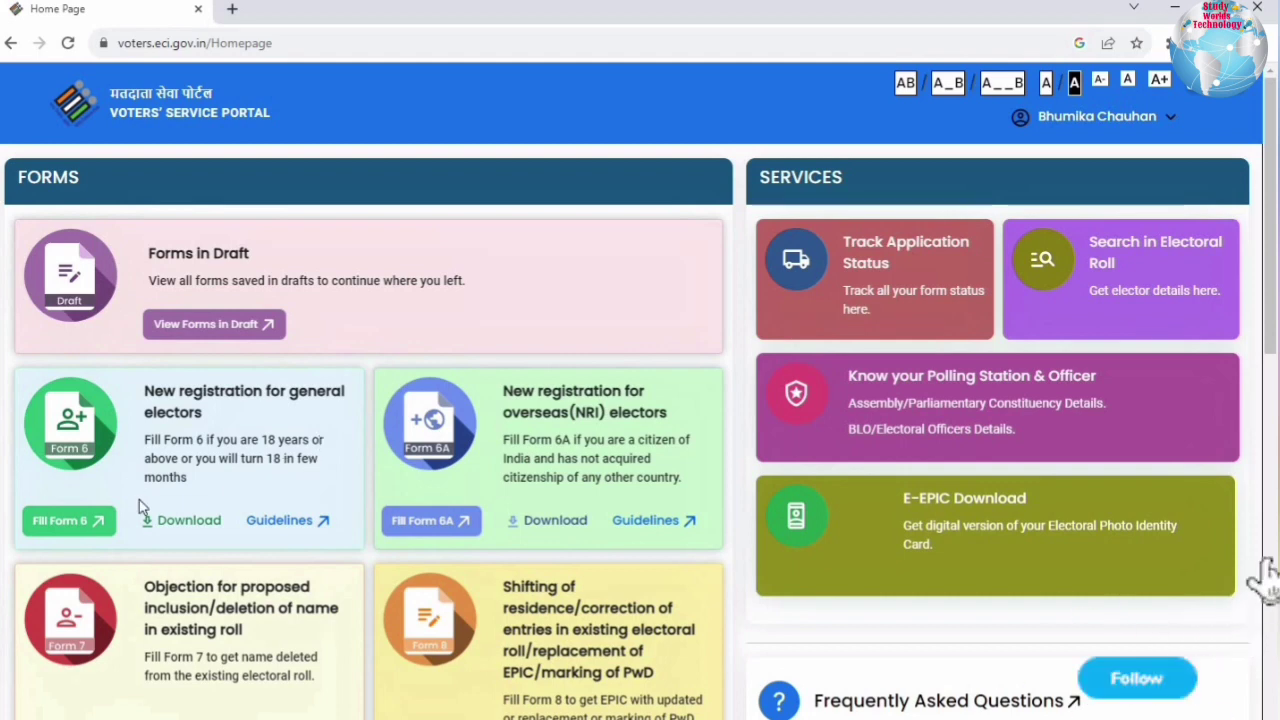
click(70, 522)
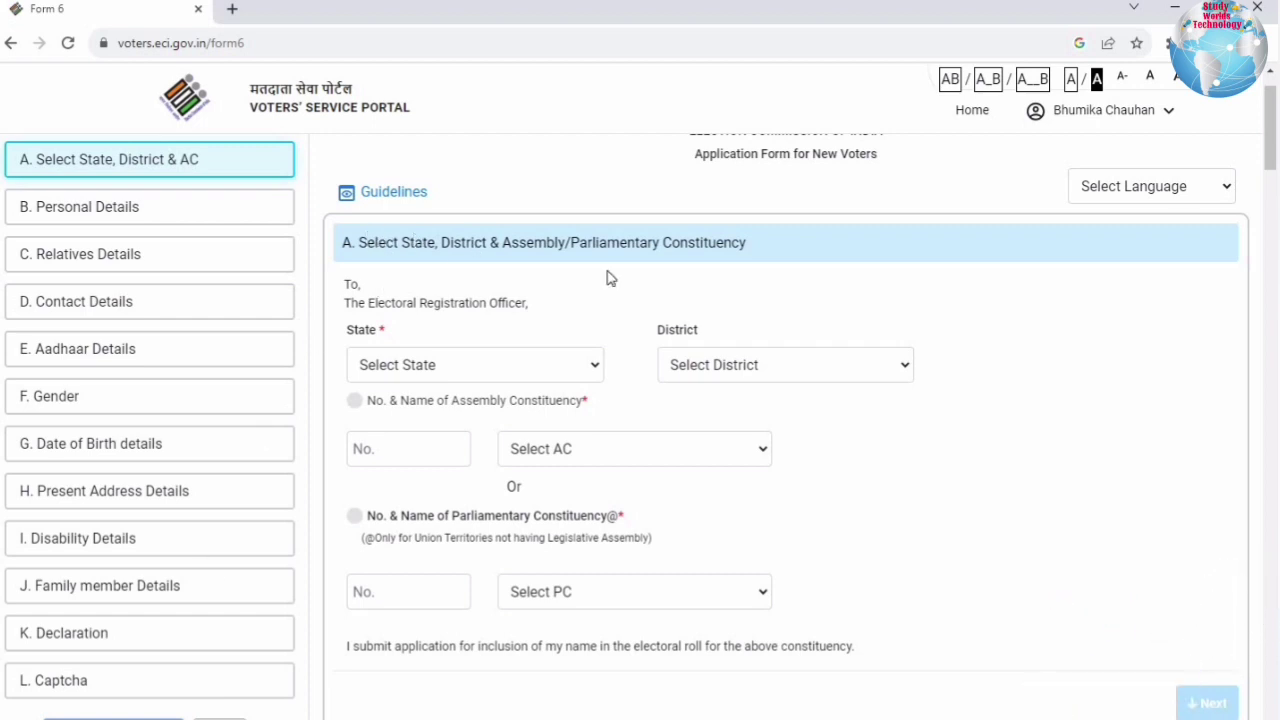
Switch the Form 6 language to English.
scroll(1100, 235, up, 2)
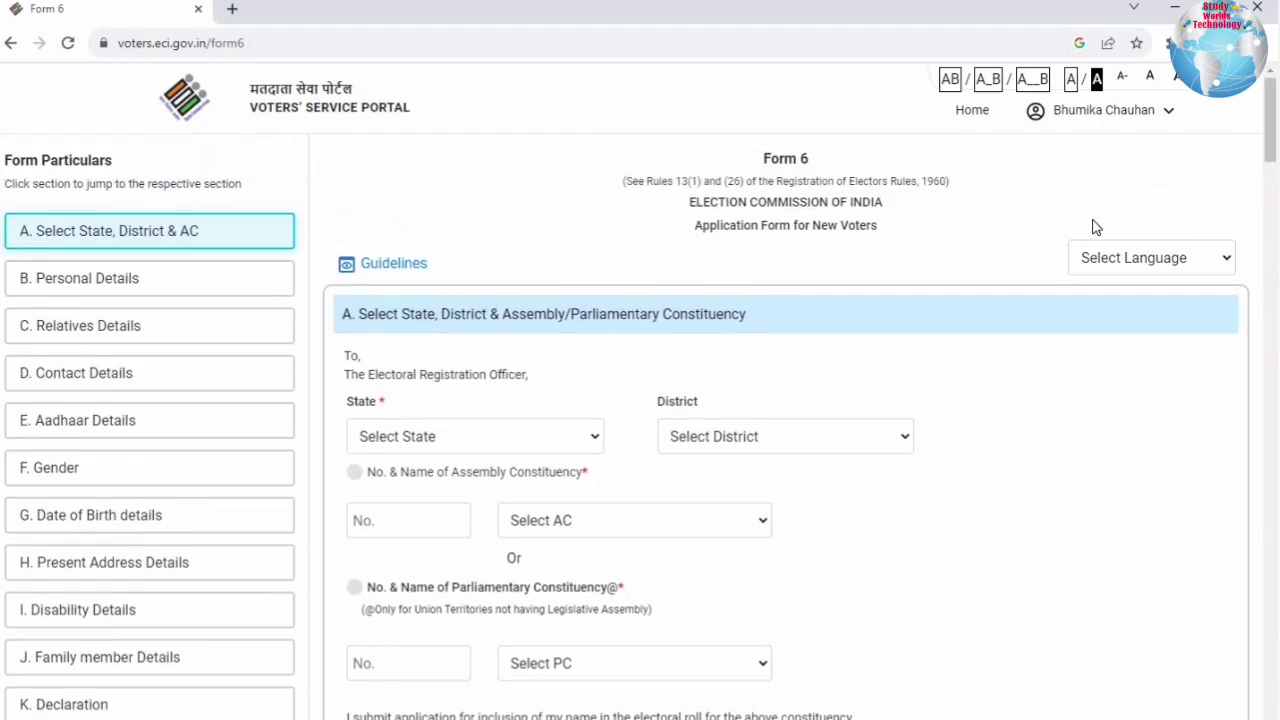
click(1135, 254)
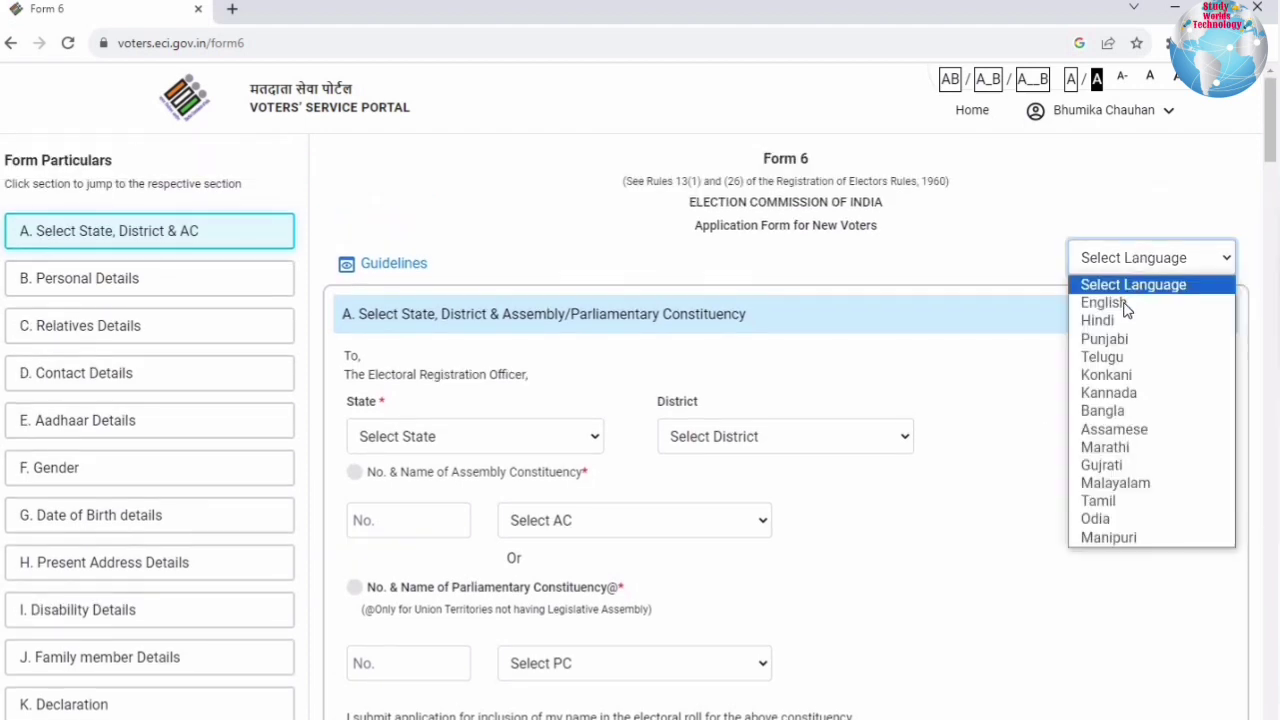
click(1126, 303)
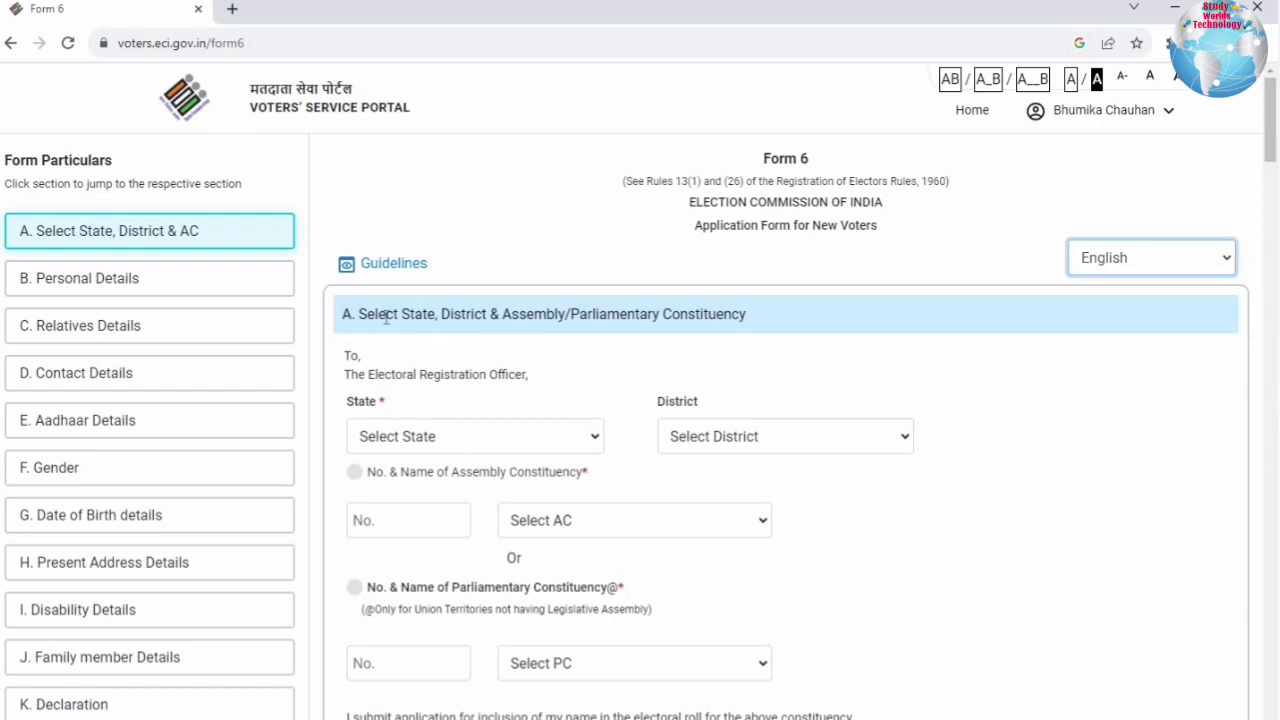
drag(377, 315, 740, 315)
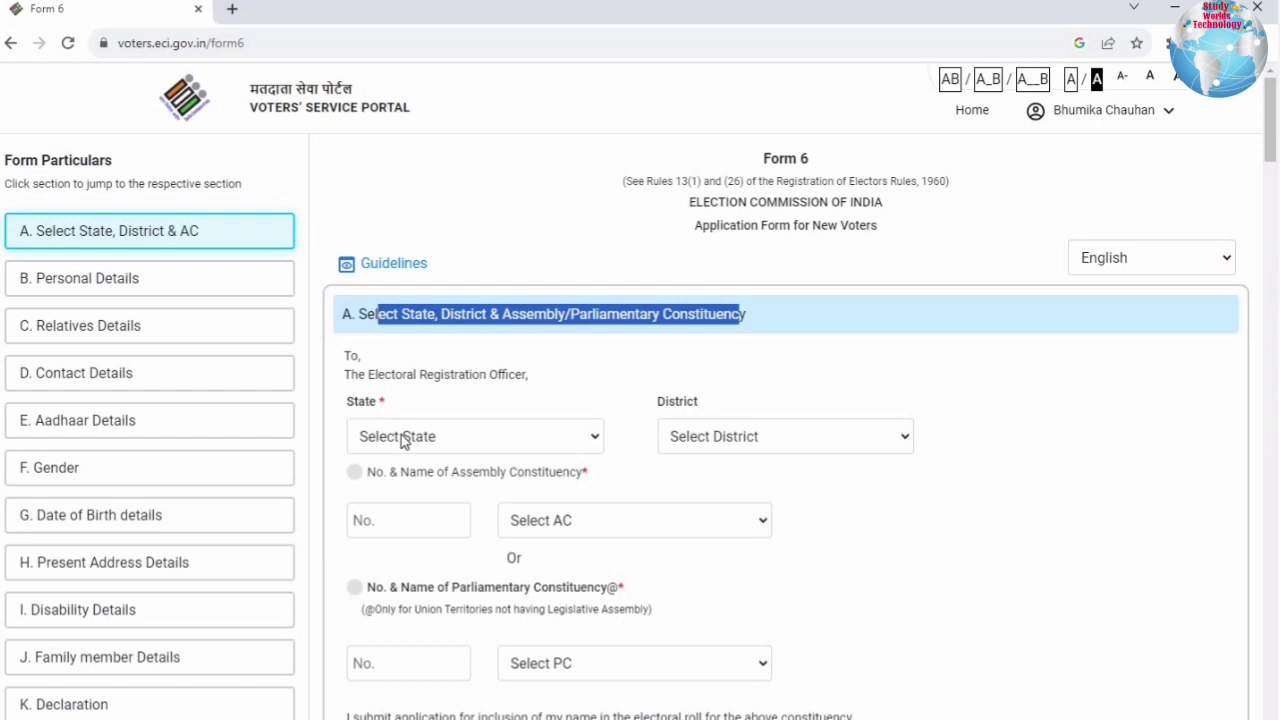
Choose NCT OF Delhi as the State in section A.
click(402, 437)
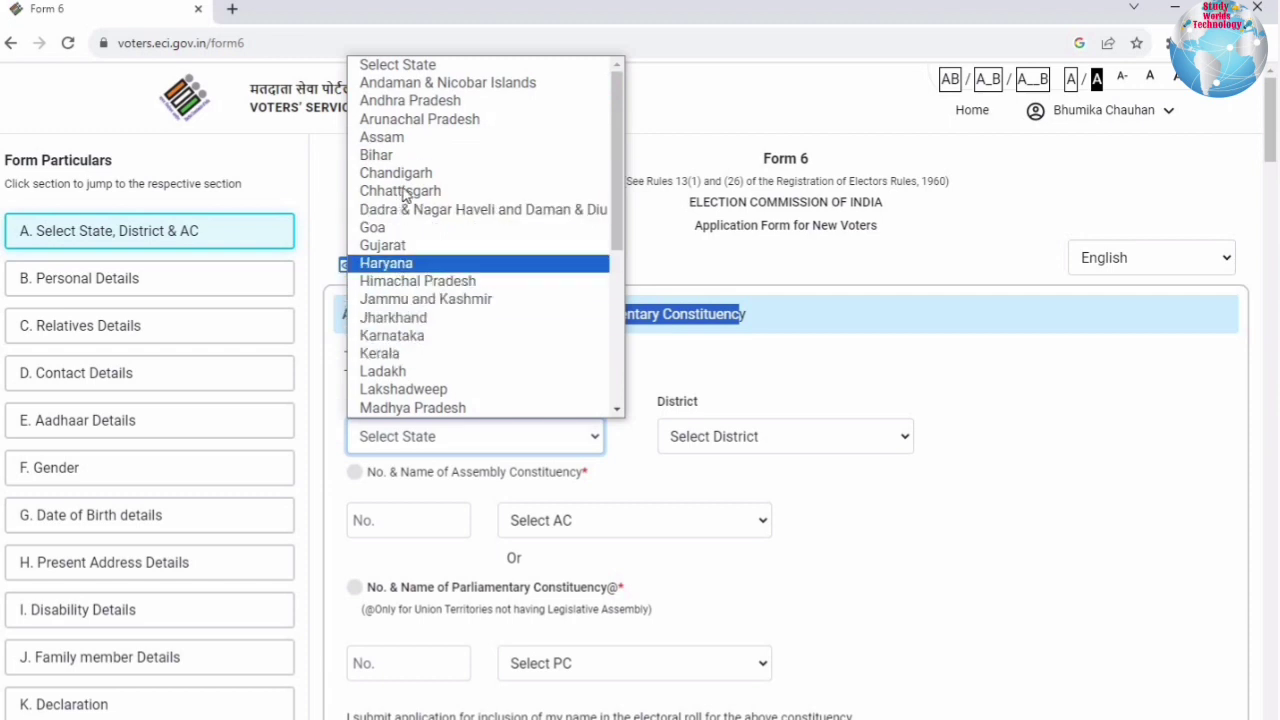
scroll(413, 315, down, 1)
scroll(413, 315, down, 3)
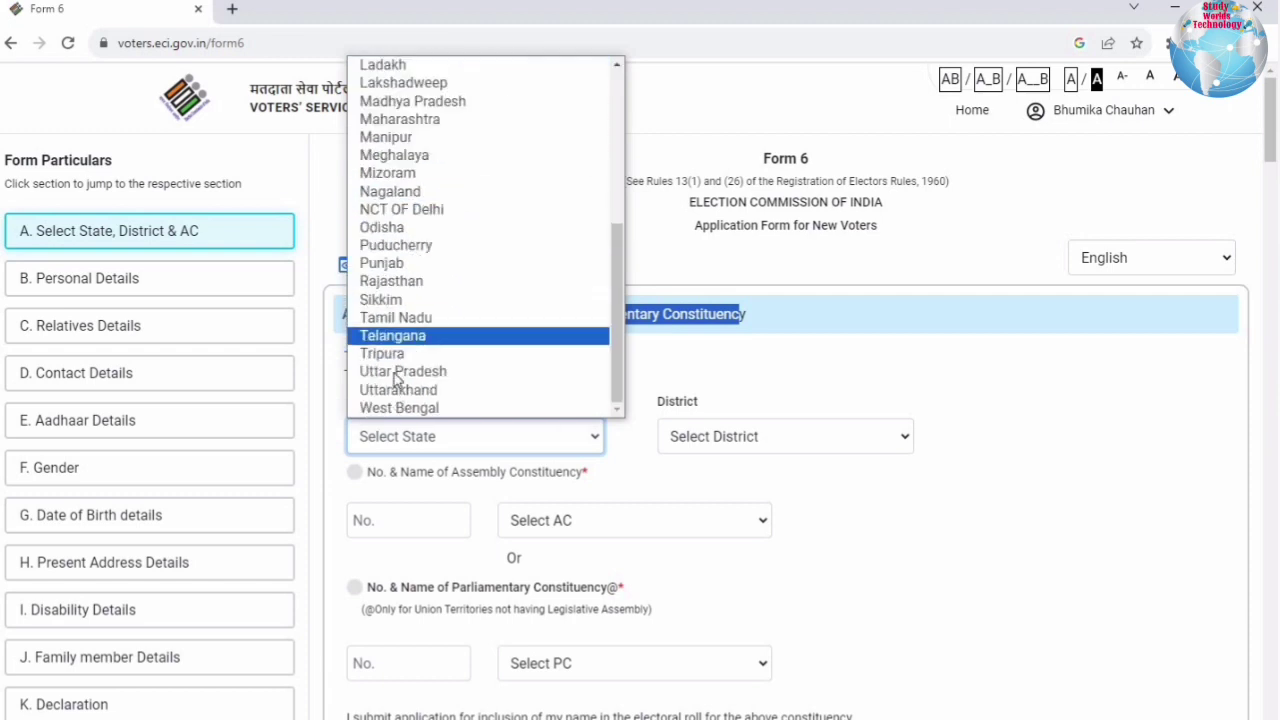
click(430, 208)
click(685, 446)
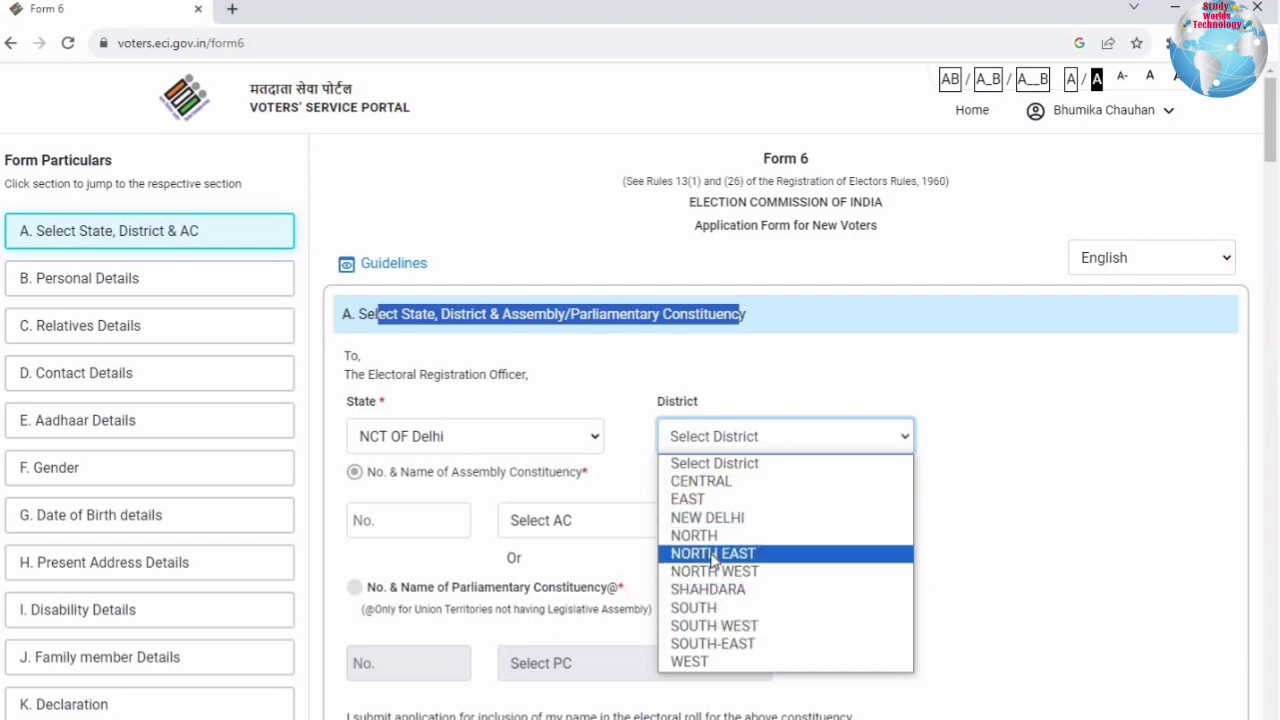
Try the NORTH WEST, NORTH EAST and NORTH districts and browse their constituencies.
click(706, 577)
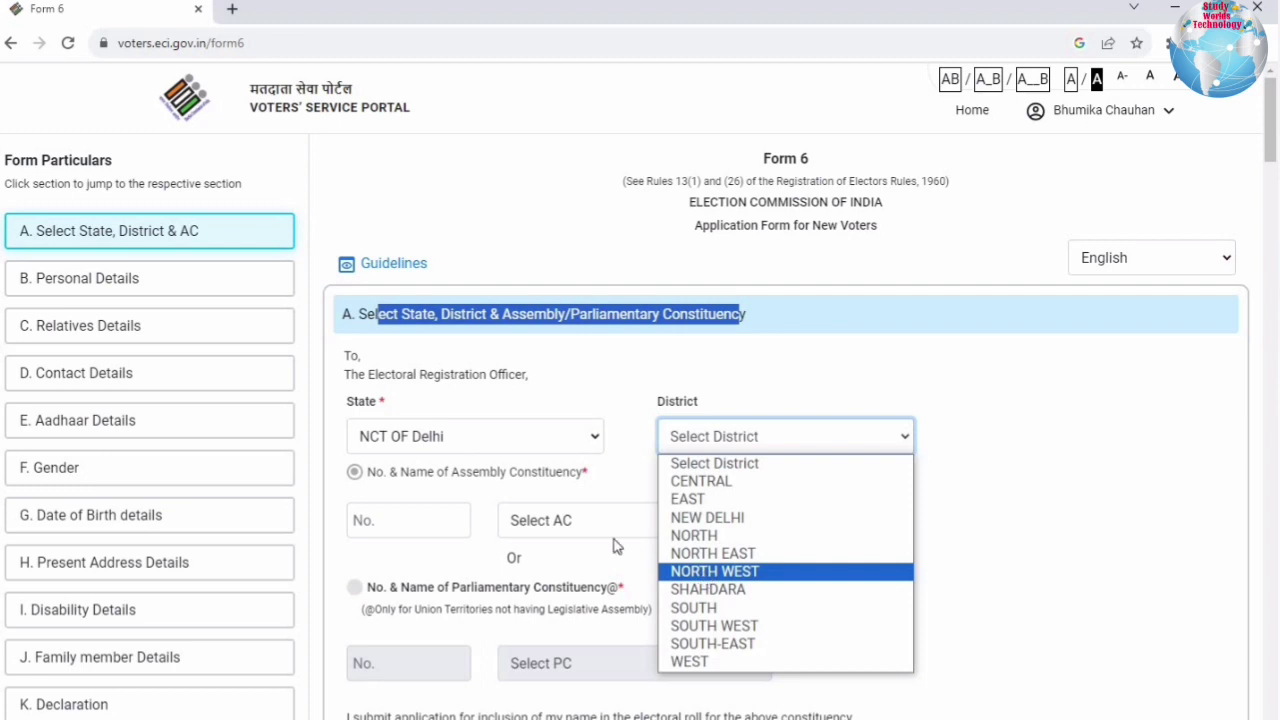
click(555, 534)
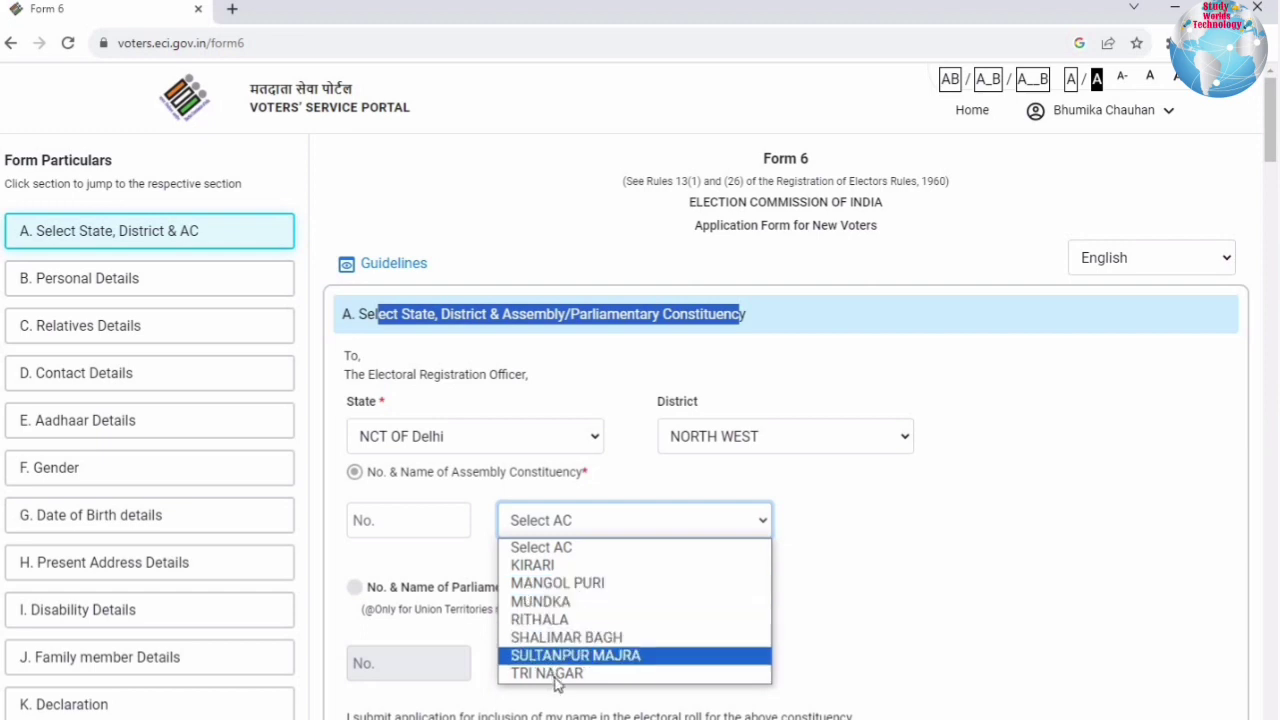
click(686, 444)
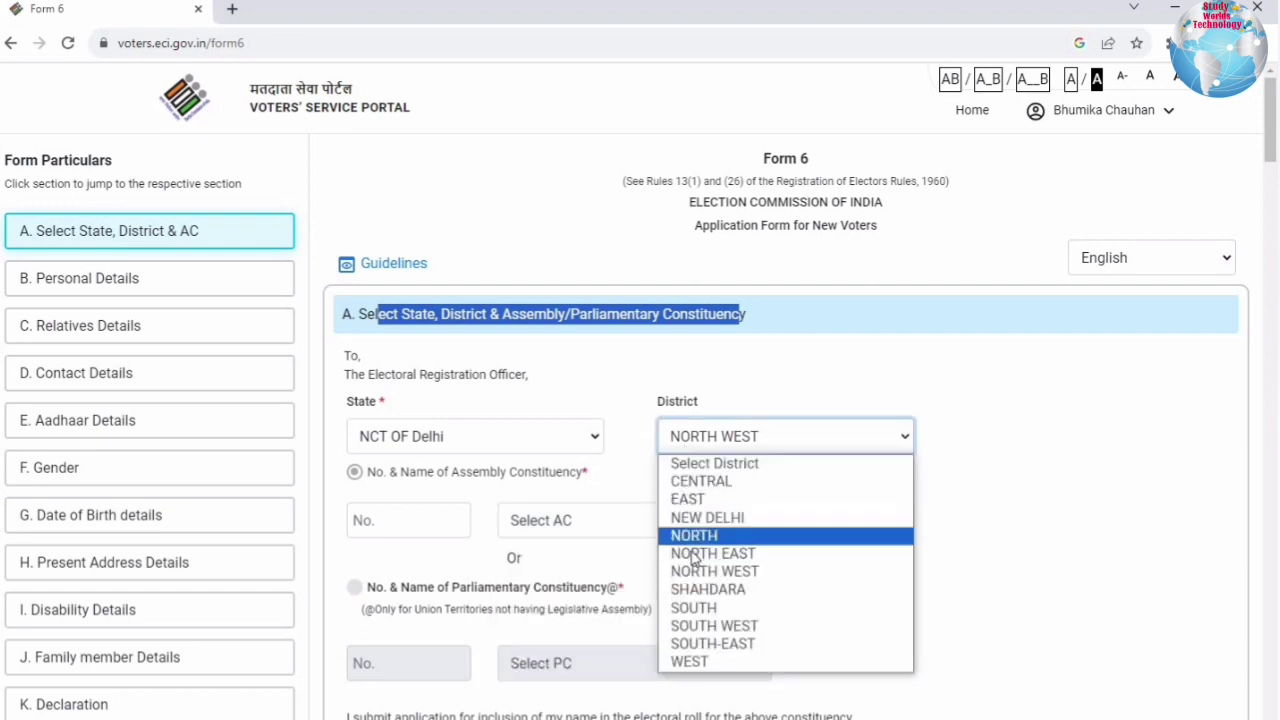
key(Return)
click(624, 520)
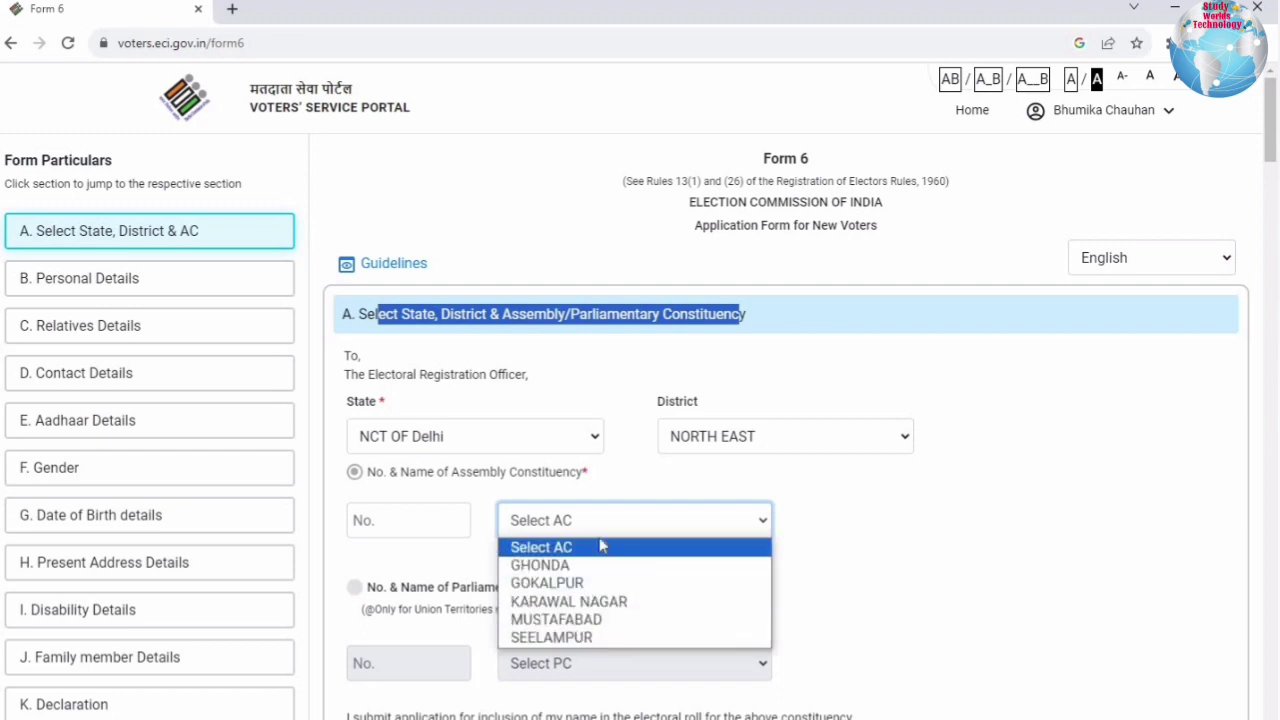
click(703, 434)
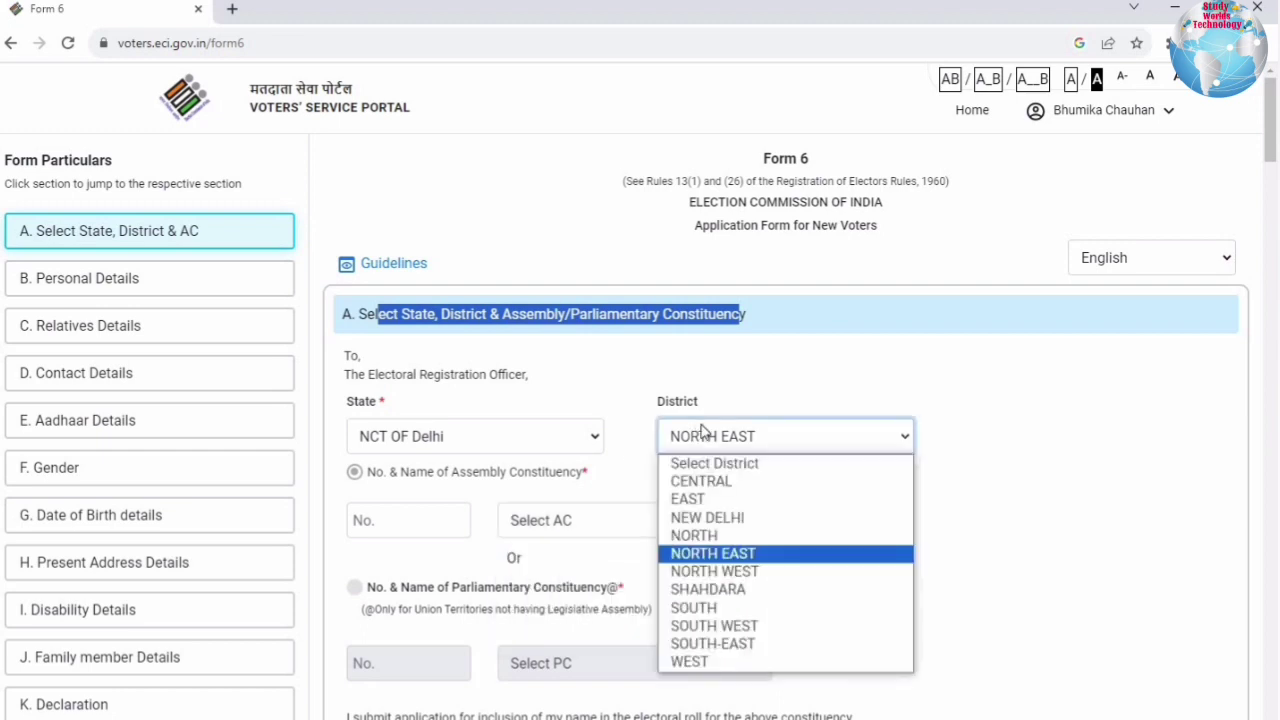
click(705, 536)
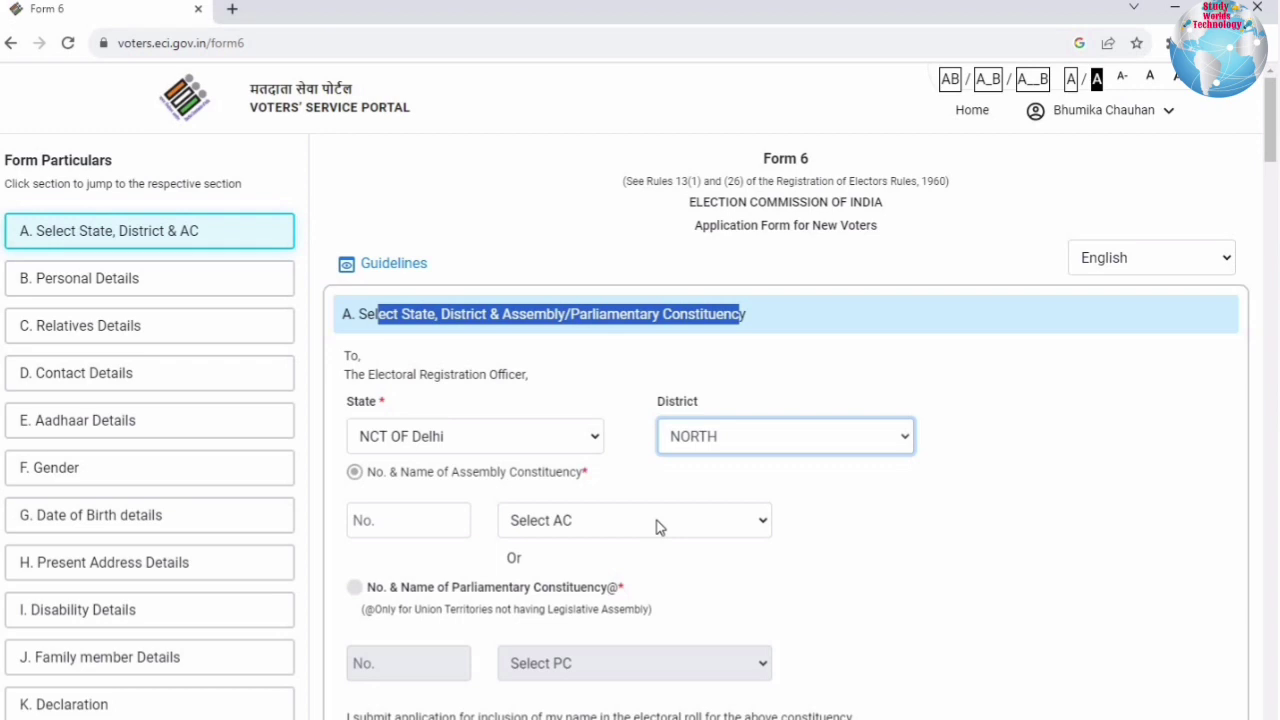
click(659, 527)
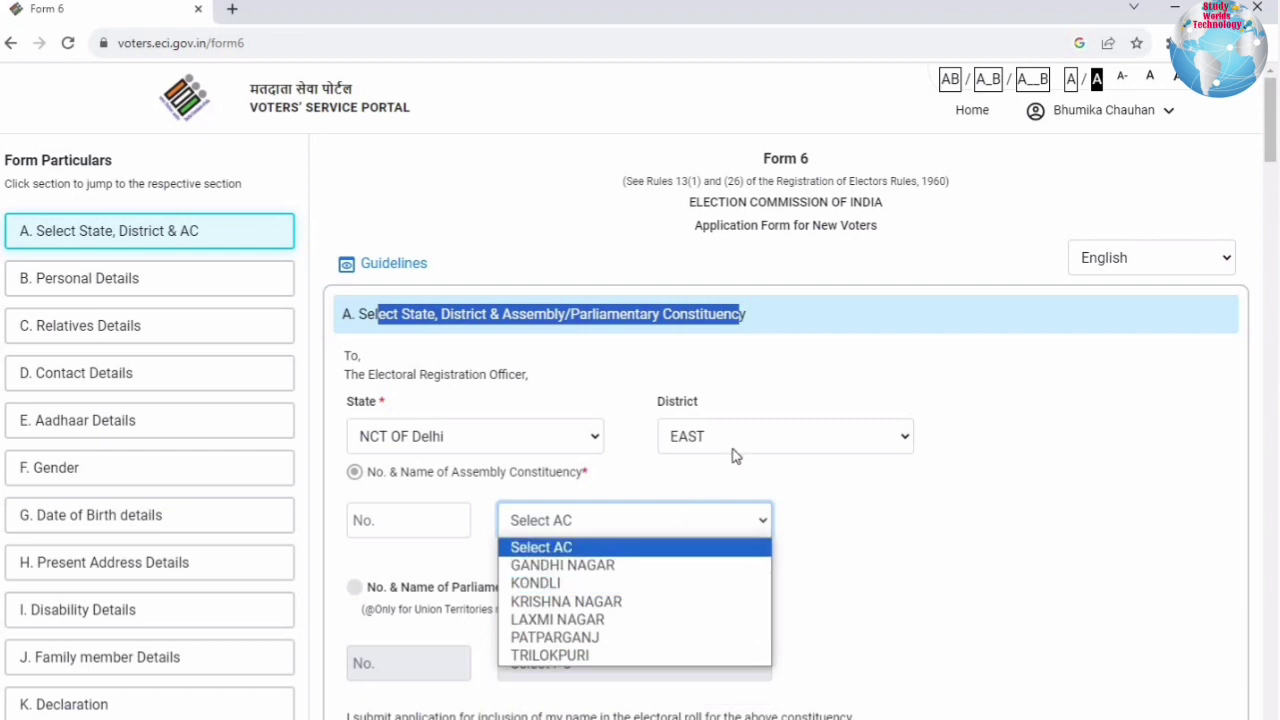
Set District to CENTRAL and Assembly Constituency to 3 TIMARPUR.
click(733, 450)
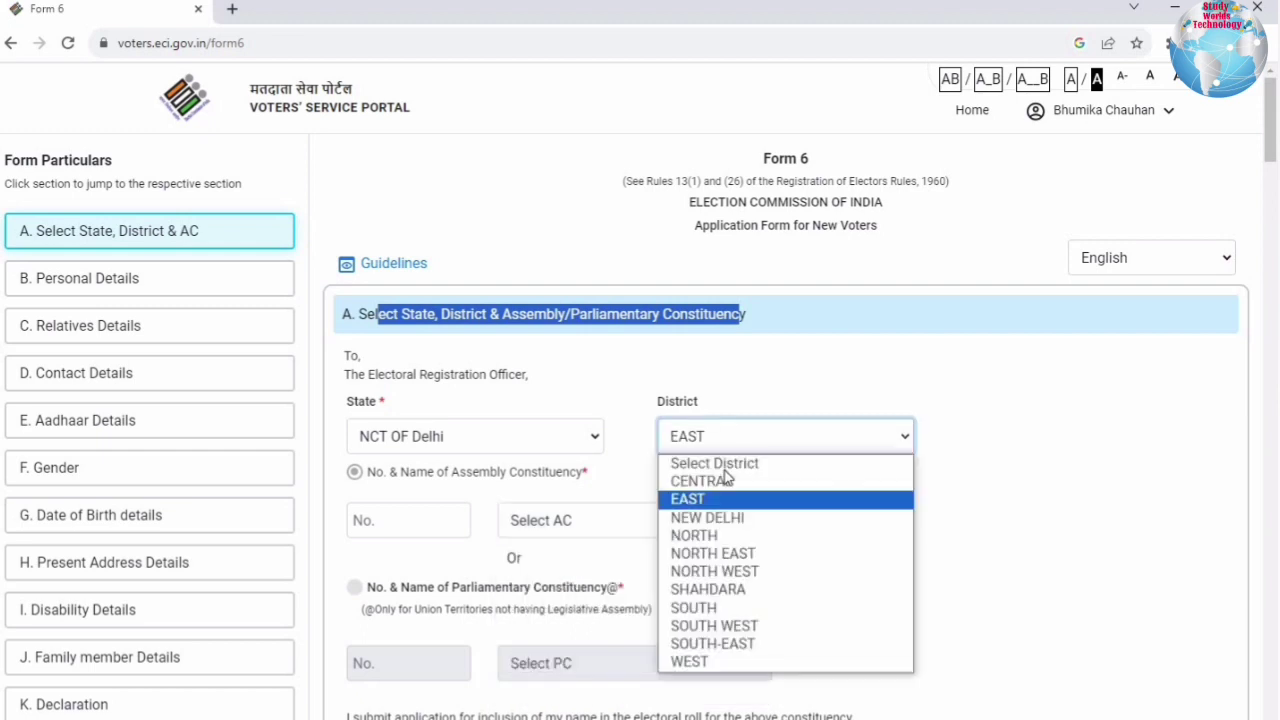
click(723, 481)
click(618, 533)
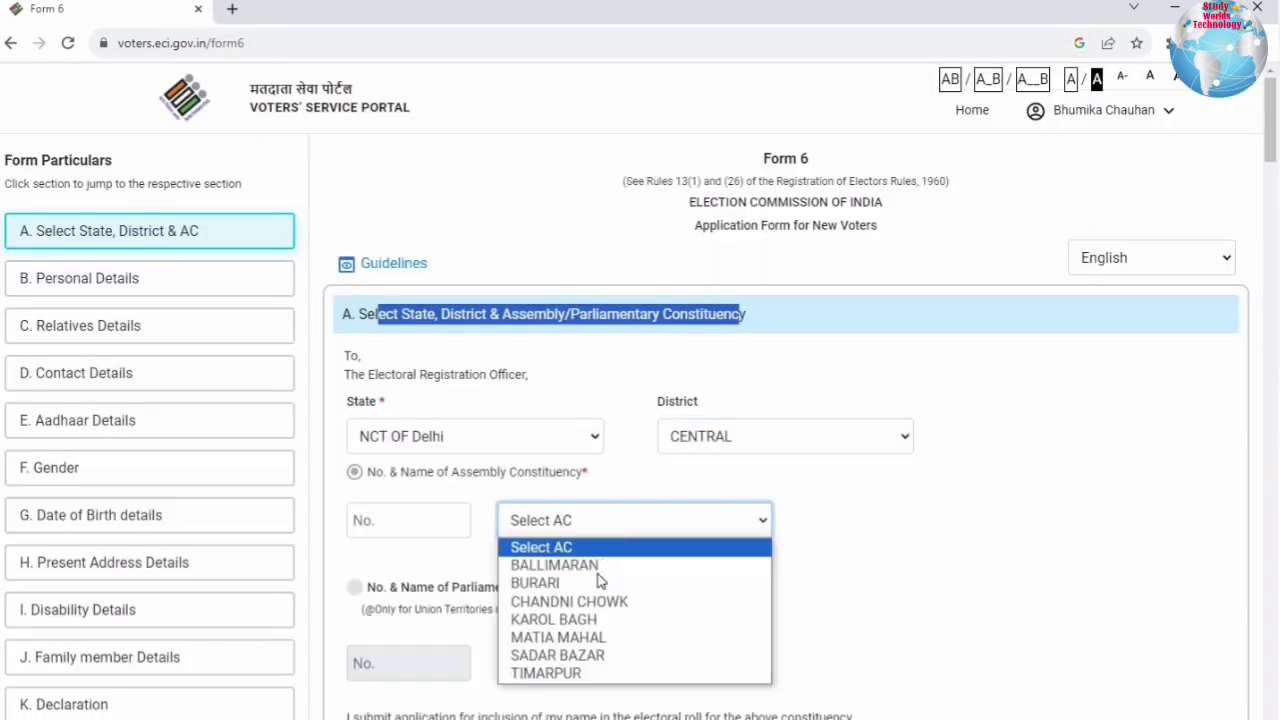
click(588, 674)
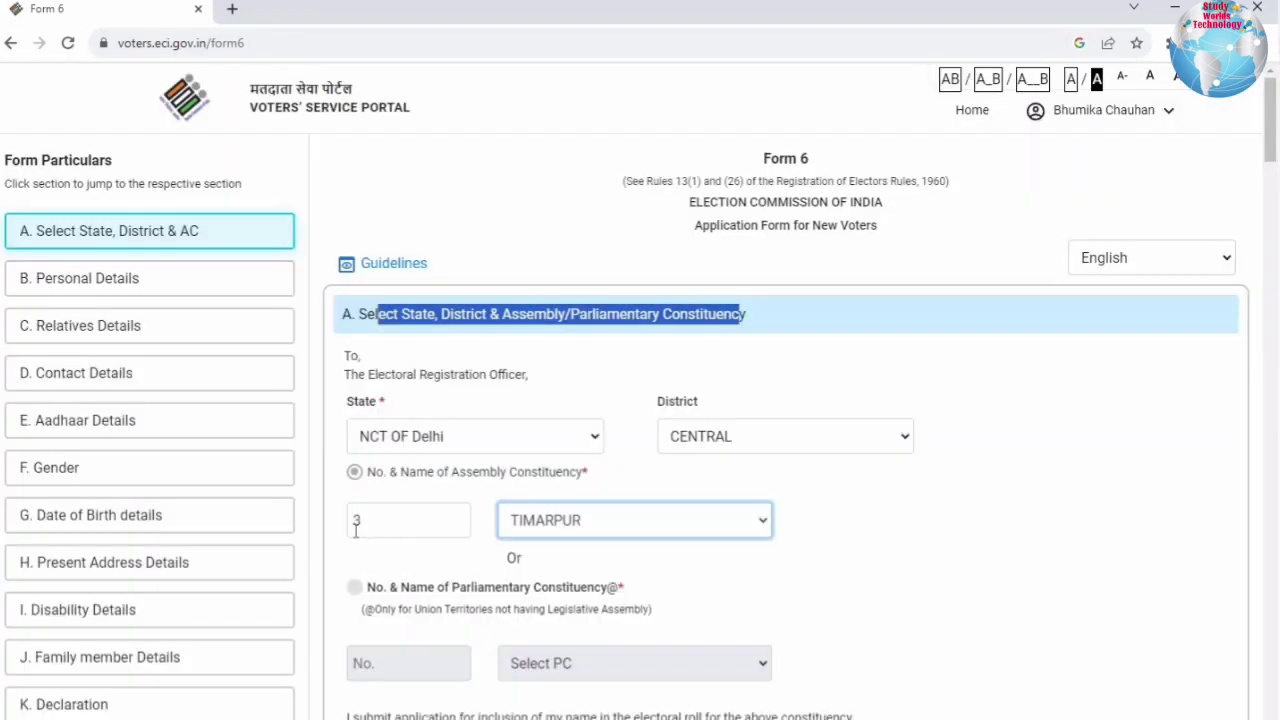
double_click(360, 520)
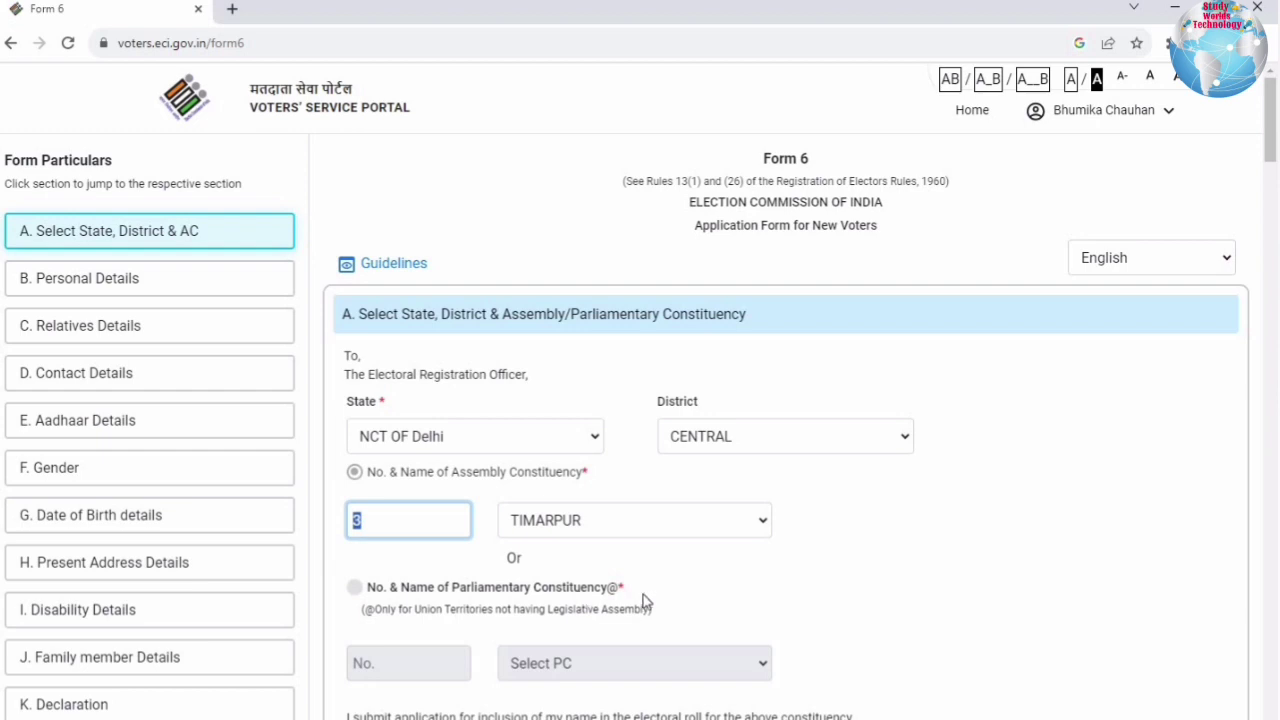
Continue to Personal Details and enter the applicant's first name with its Hindi transliteration.
scroll(845, 572, down, 5)
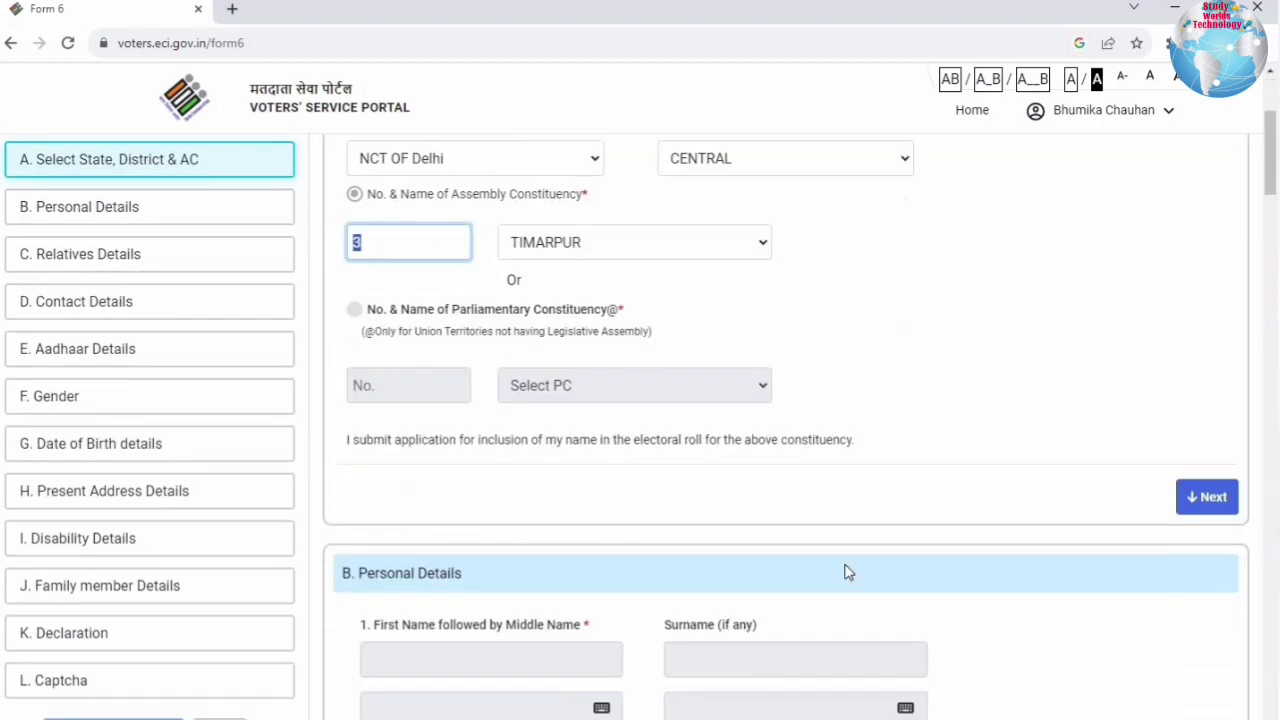
scroll(845, 572, up, 5)
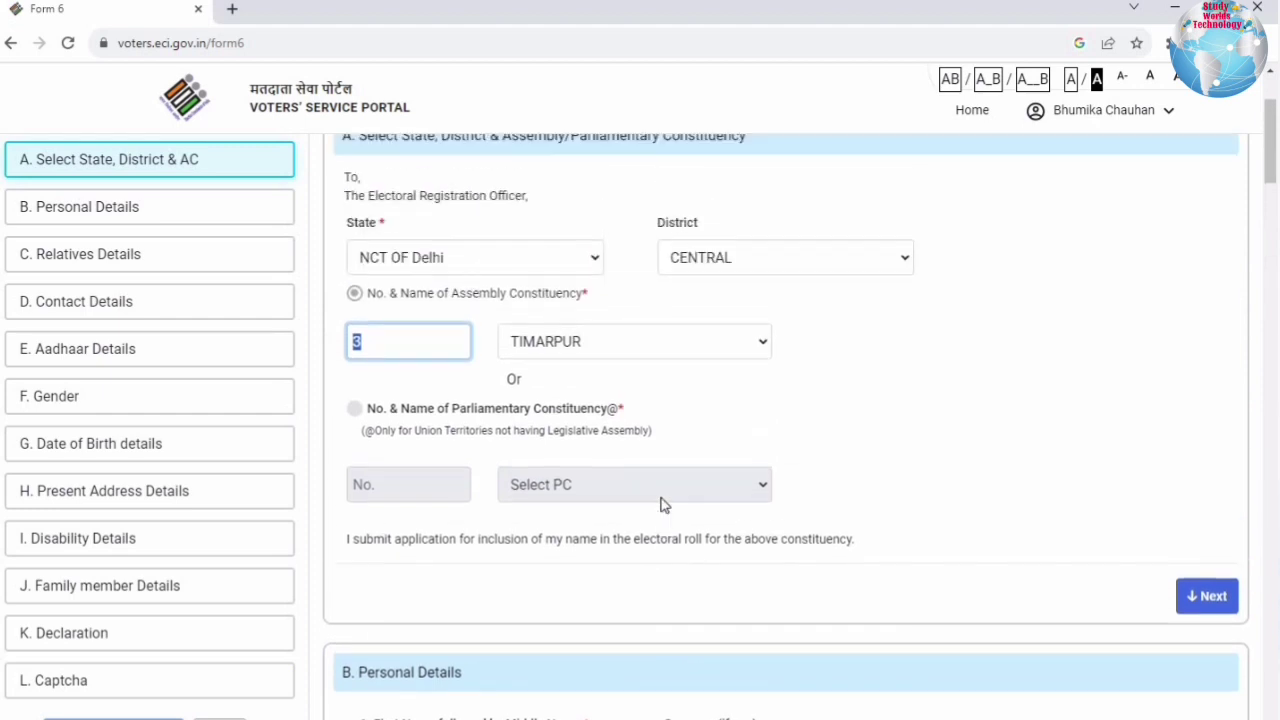
click(1203, 686)
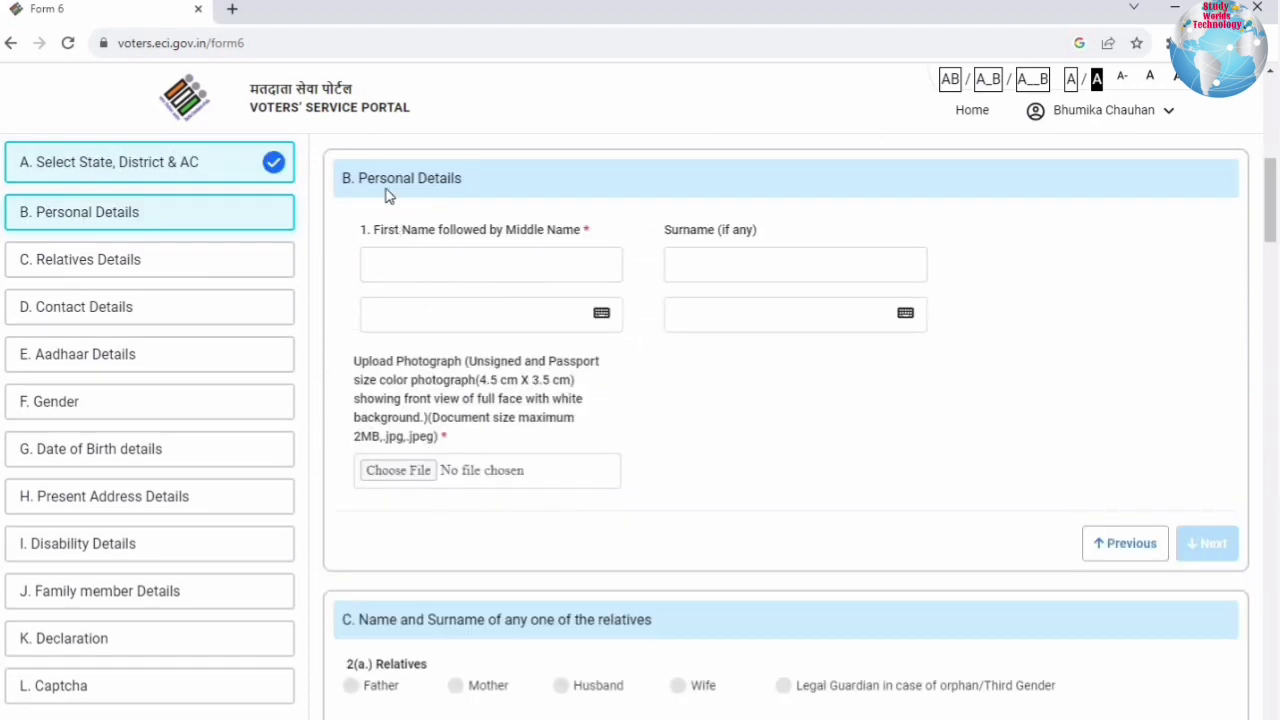
drag(397, 236, 728, 235)
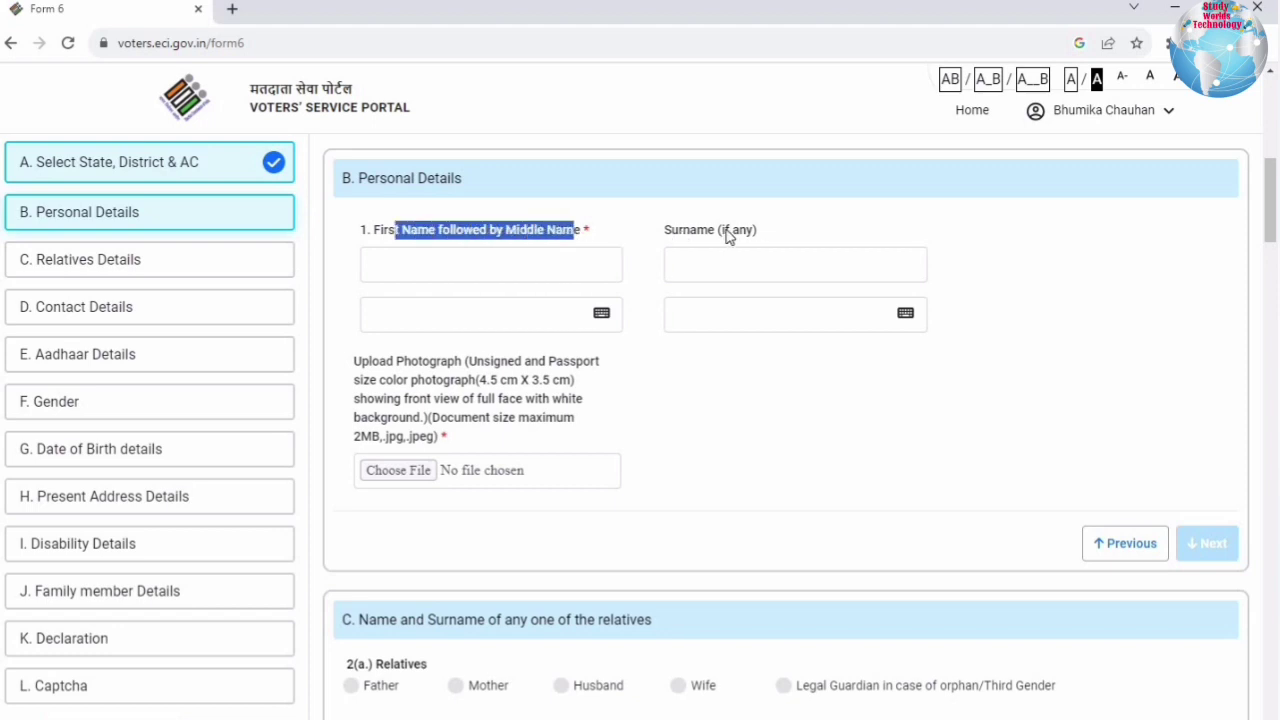
click(445, 270)
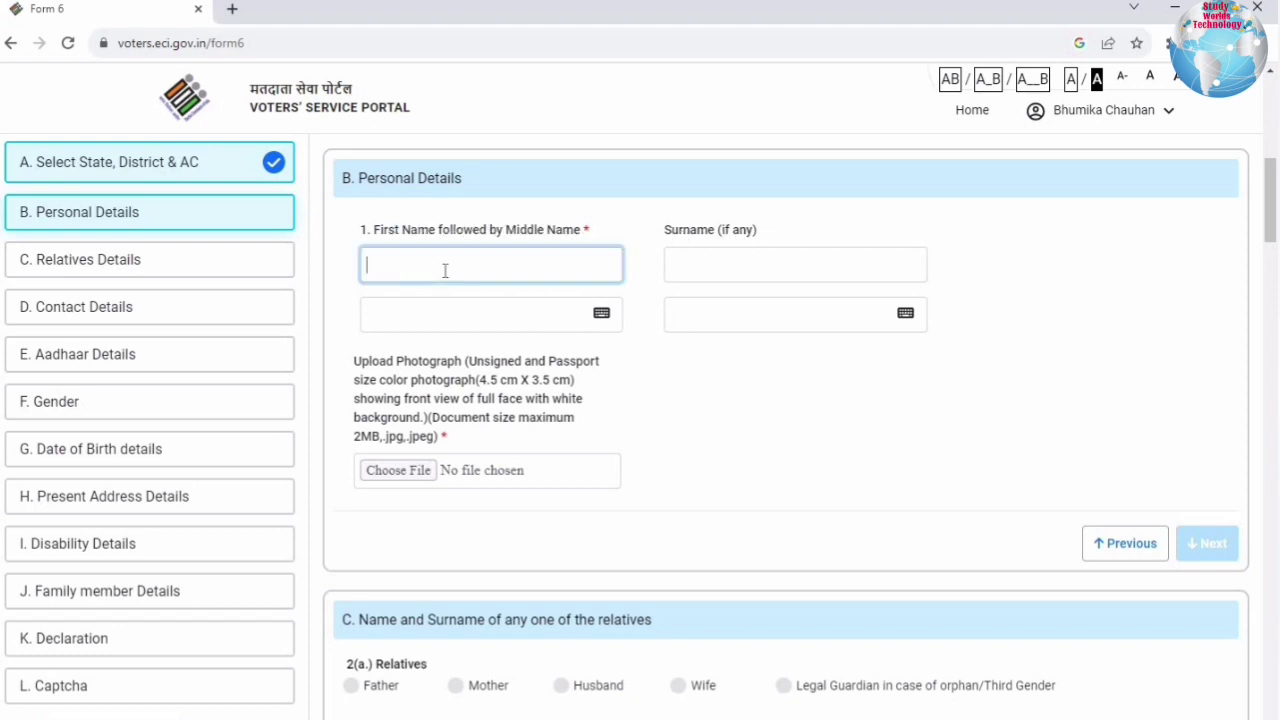
key(Tab)
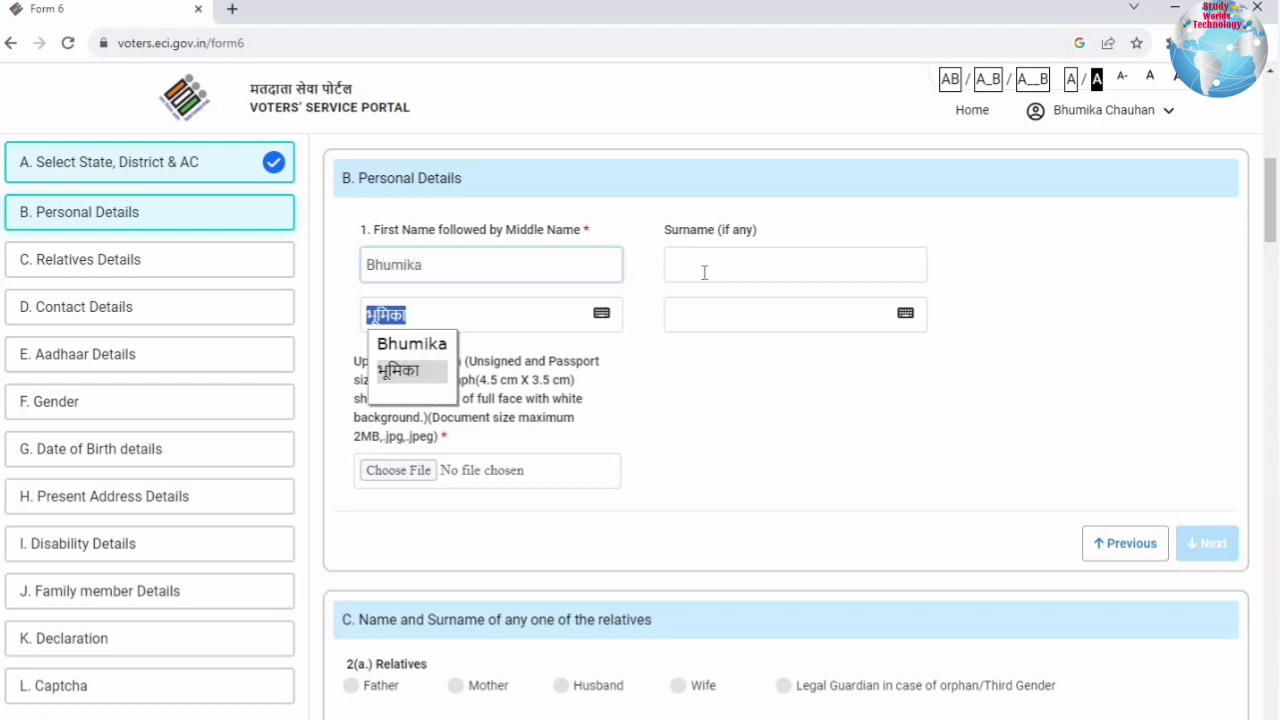
click(488, 322)
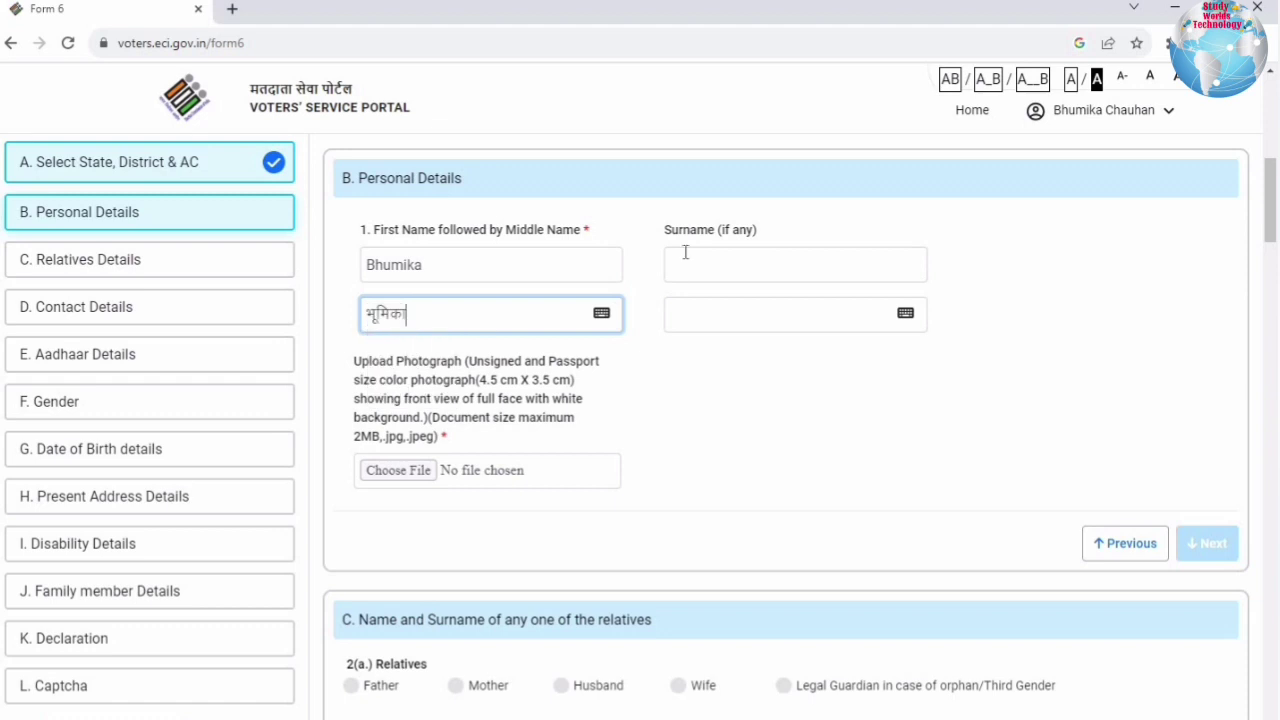
Enter the applicant's surname in English and Hindi, and upload photo.jpeg, passing face detection.
click(685, 257)
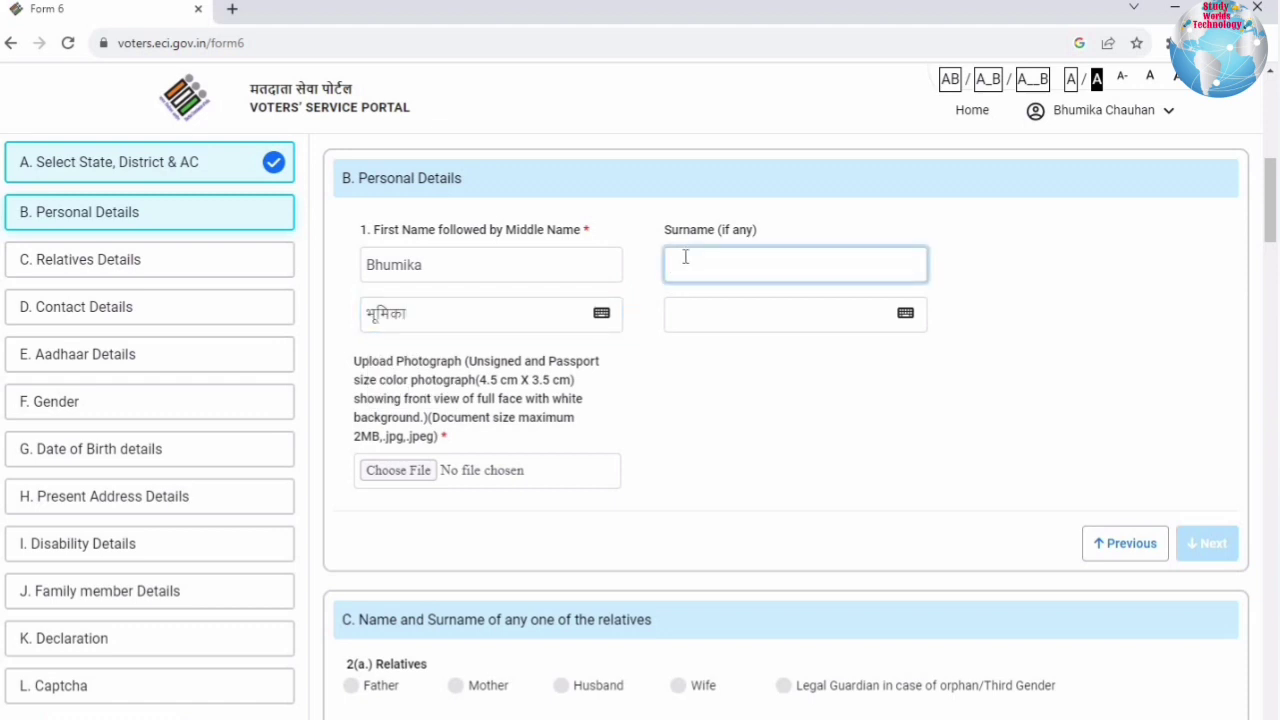
click(728, 320)
click(716, 390)
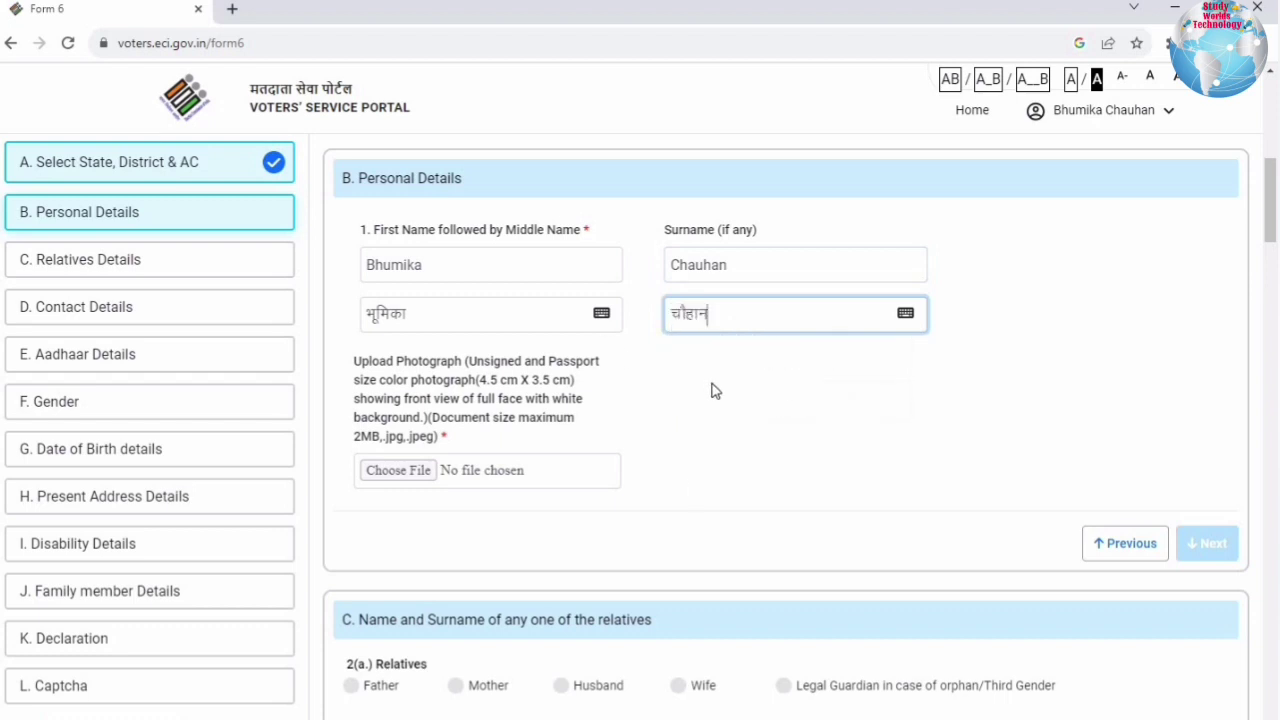
click(700, 384)
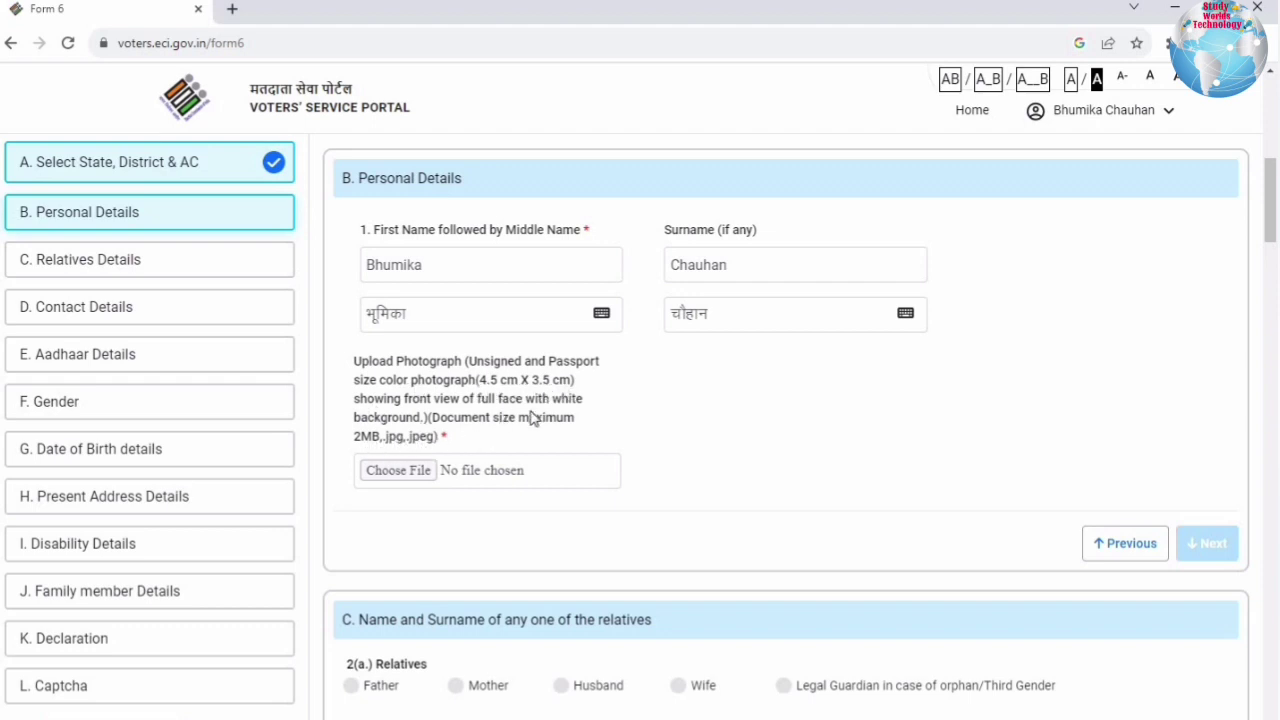
click(400, 471)
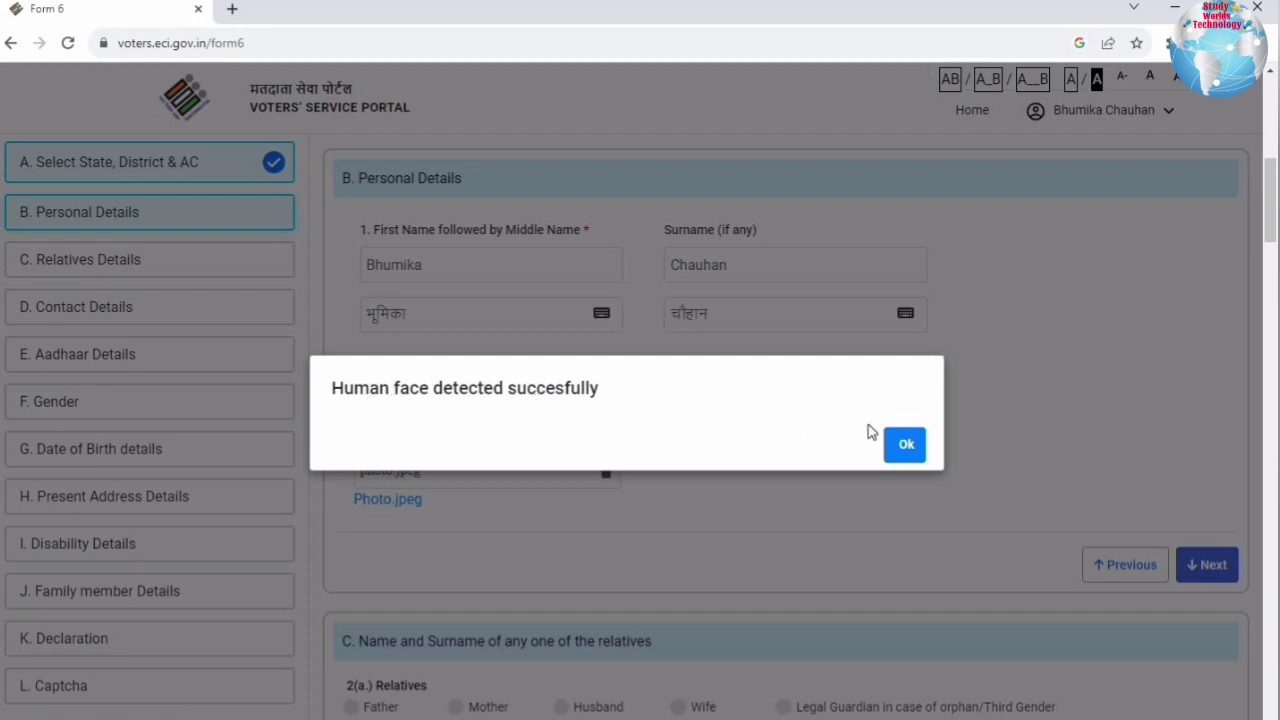
click(904, 444)
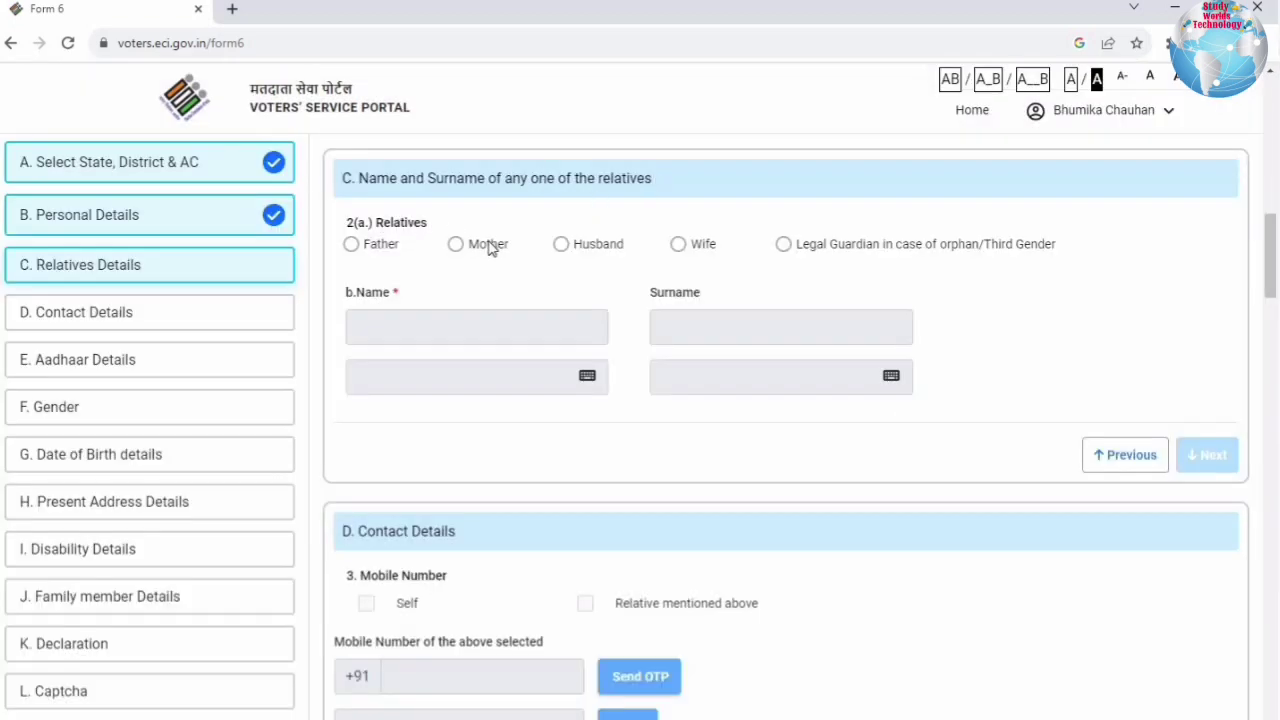
Select Father as the relative and enter his first name and surname with Hindi transliterations.
click(351, 244)
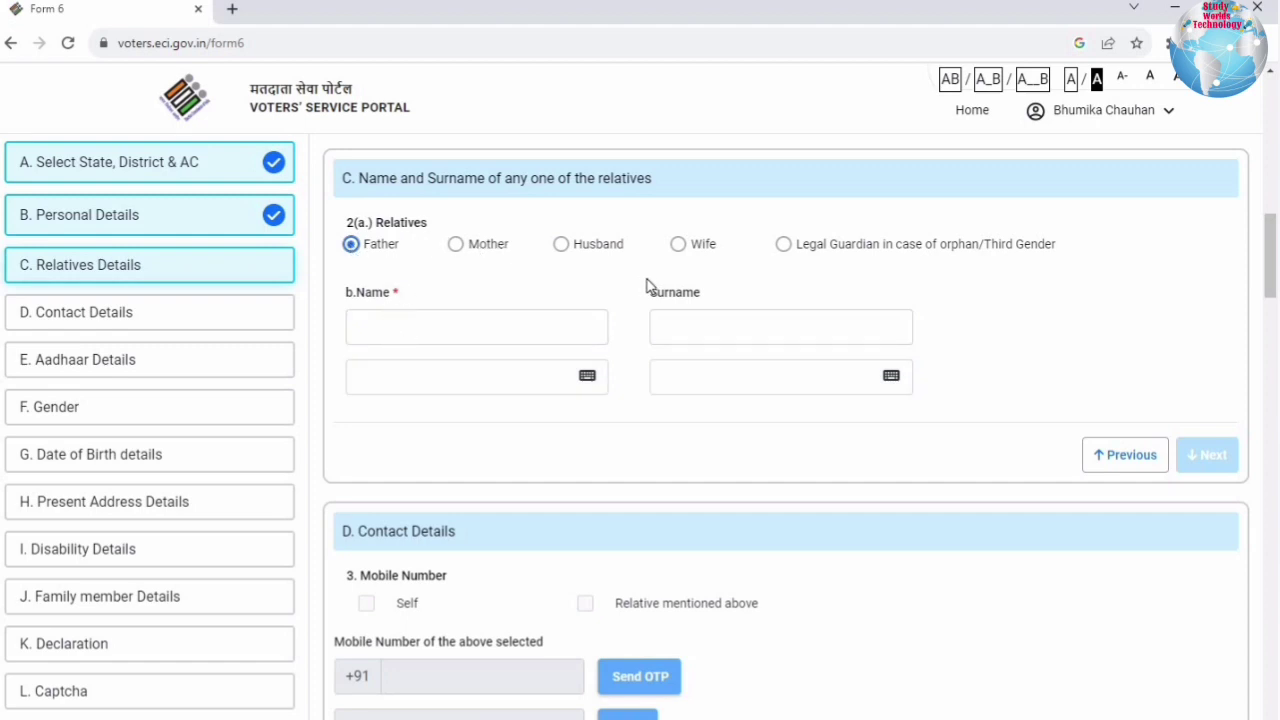
click(431, 325)
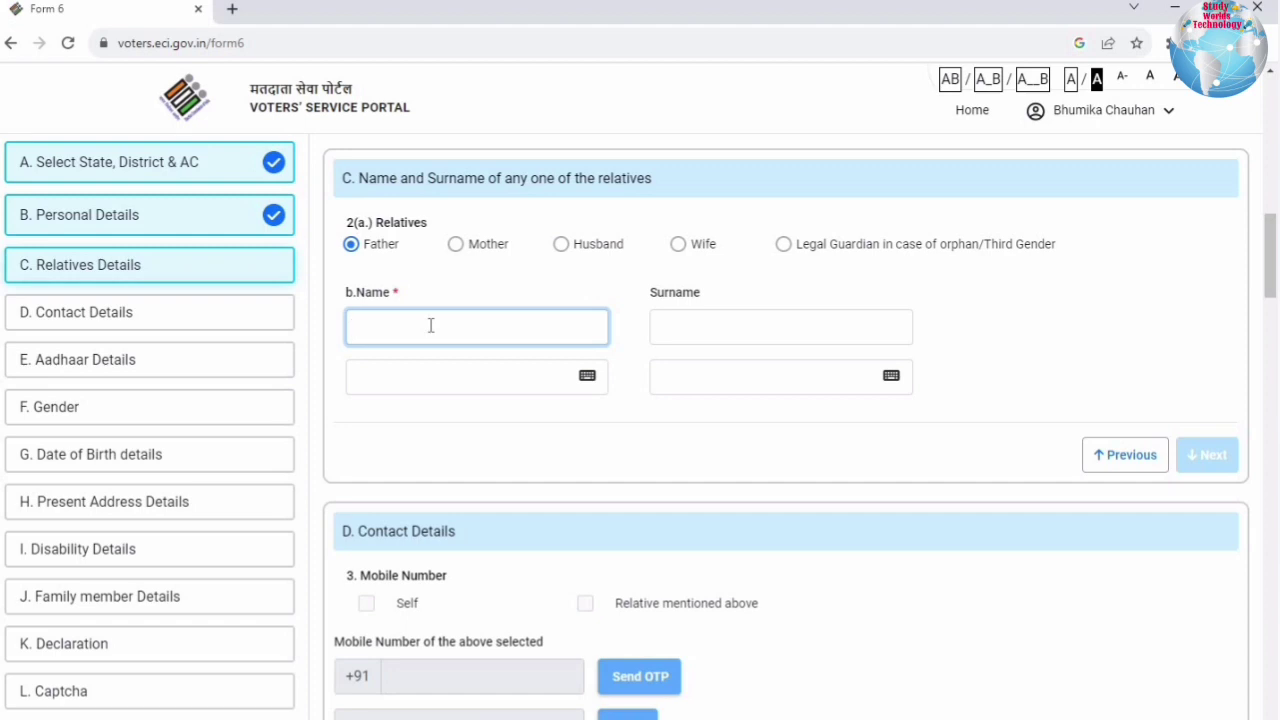
key(Tab)
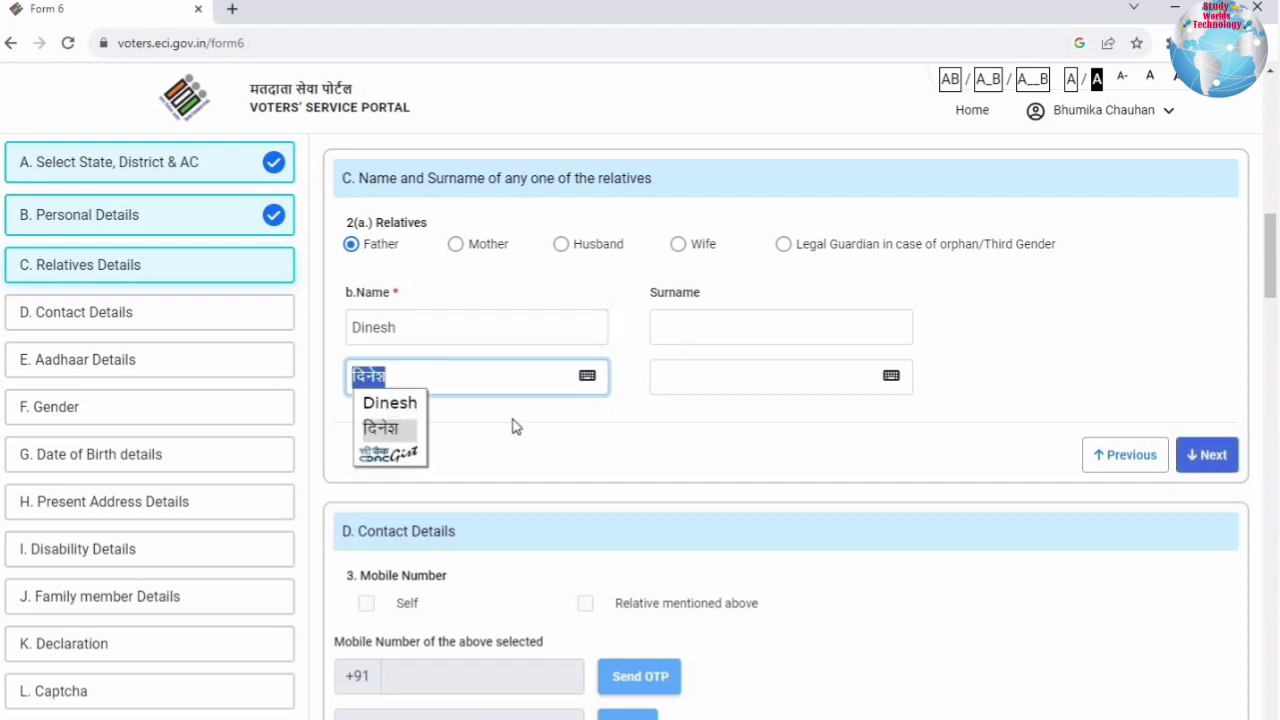
click(443, 426)
click(686, 318)
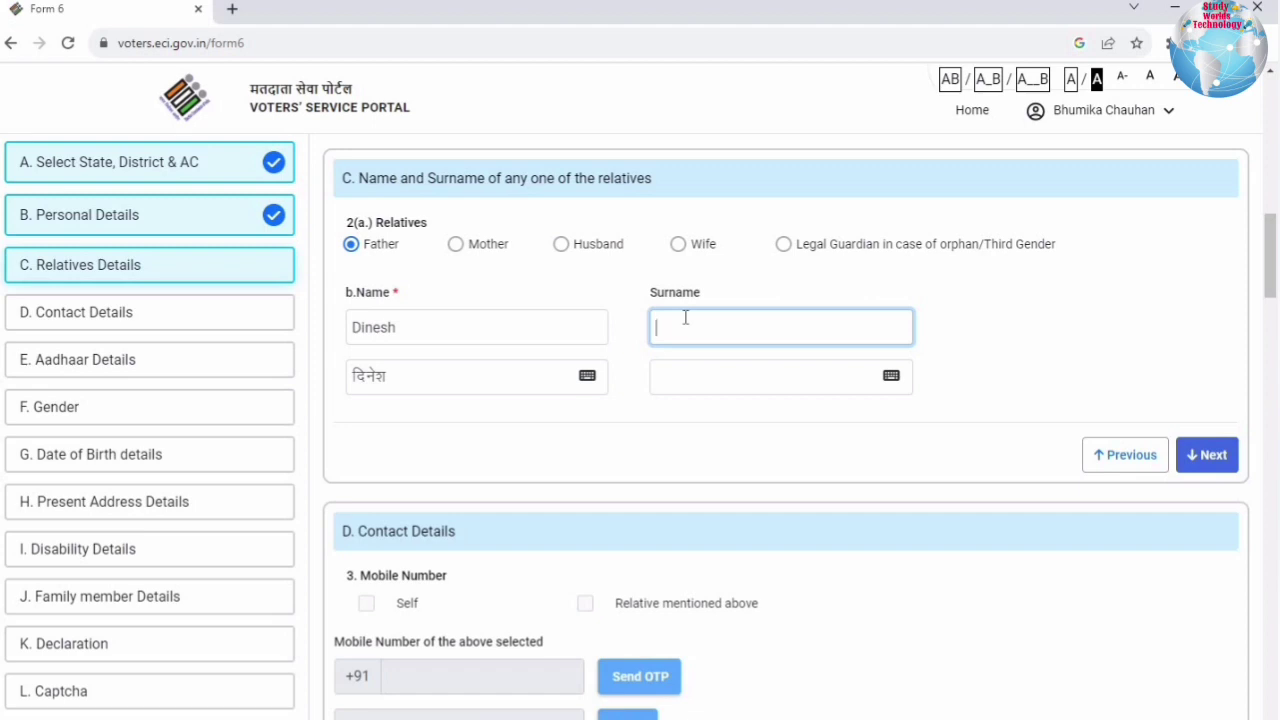
key(Tab)
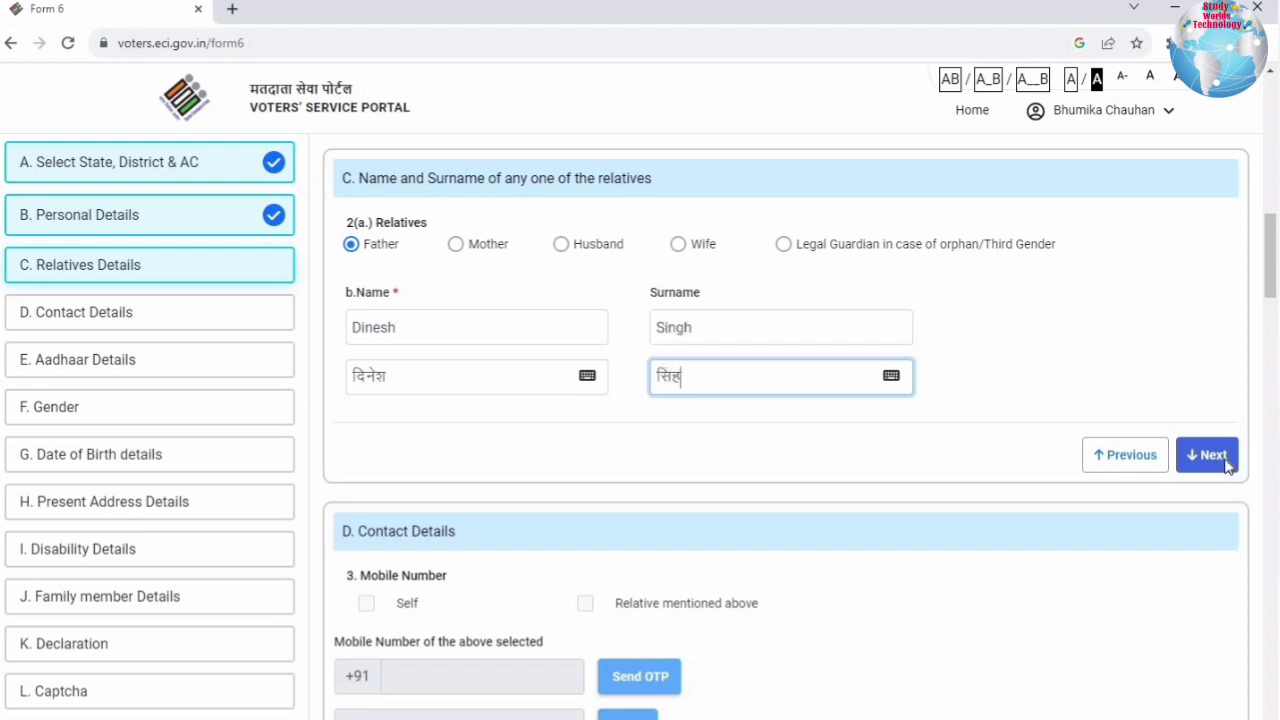
click(1210, 455)
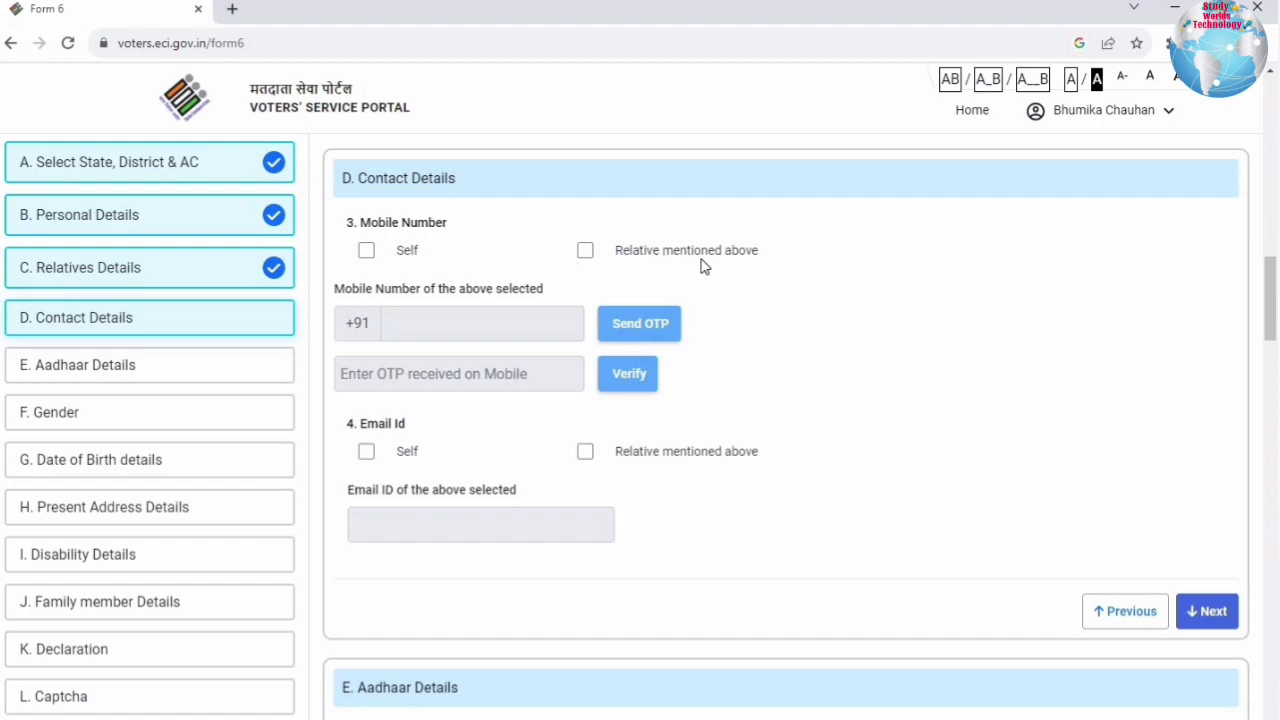
Use the applicant's own mobile number and verify it with an OTP.
click(366, 251)
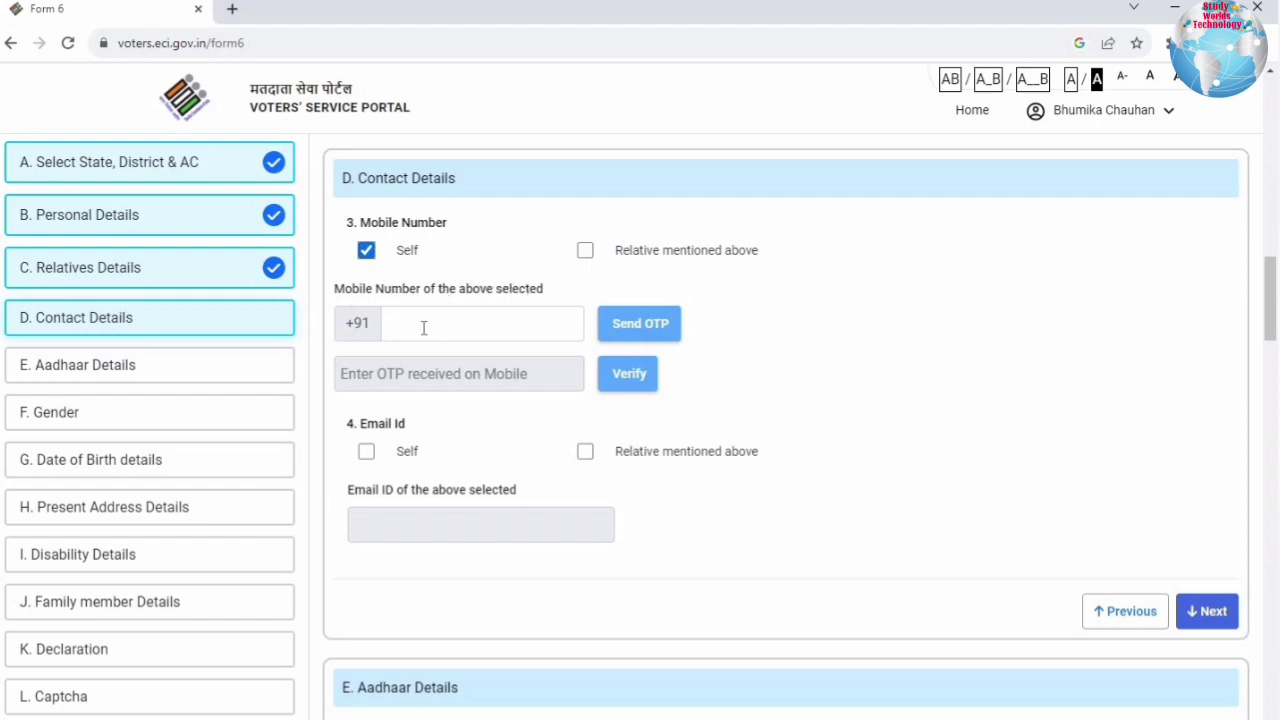
click(424, 328)
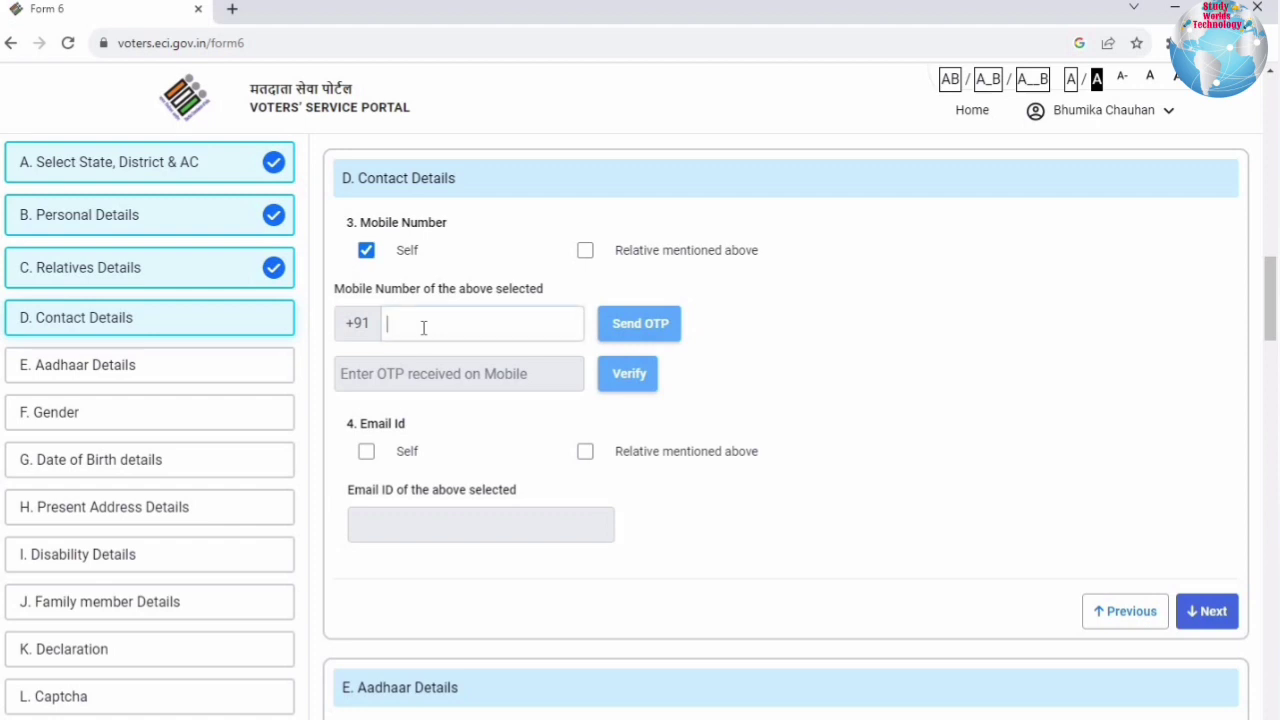
click(638, 323)
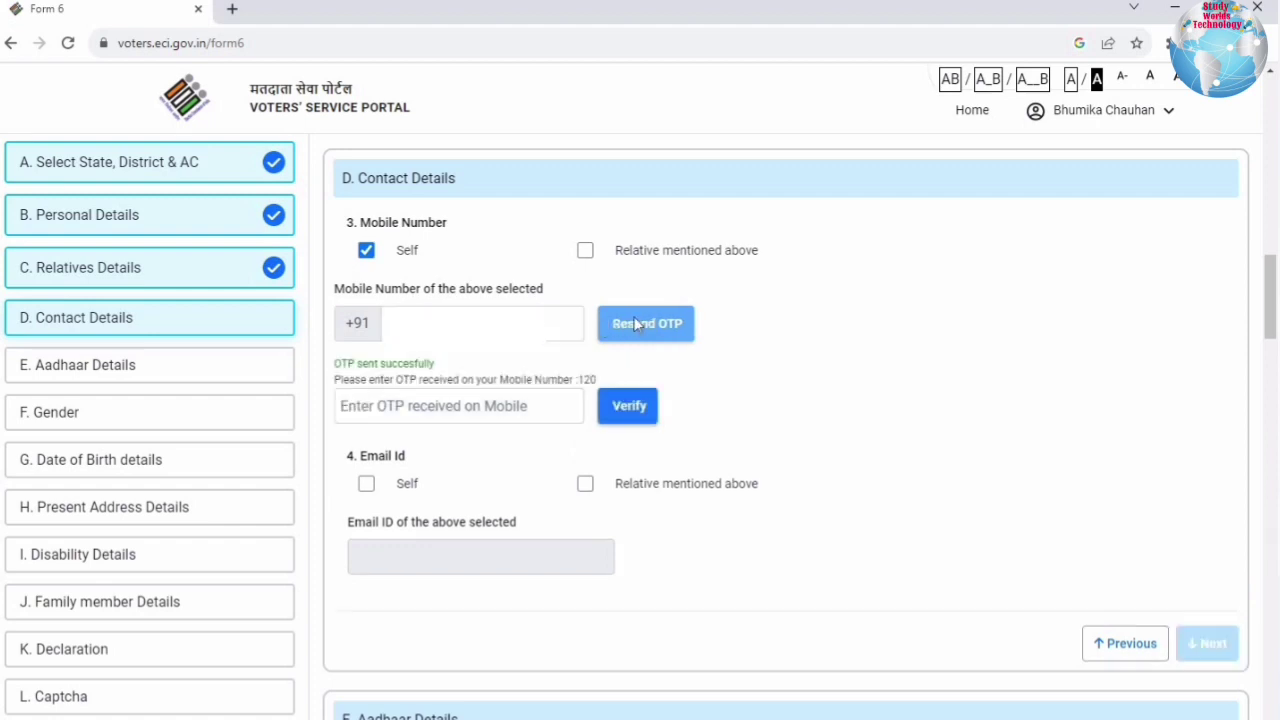
click(428, 402)
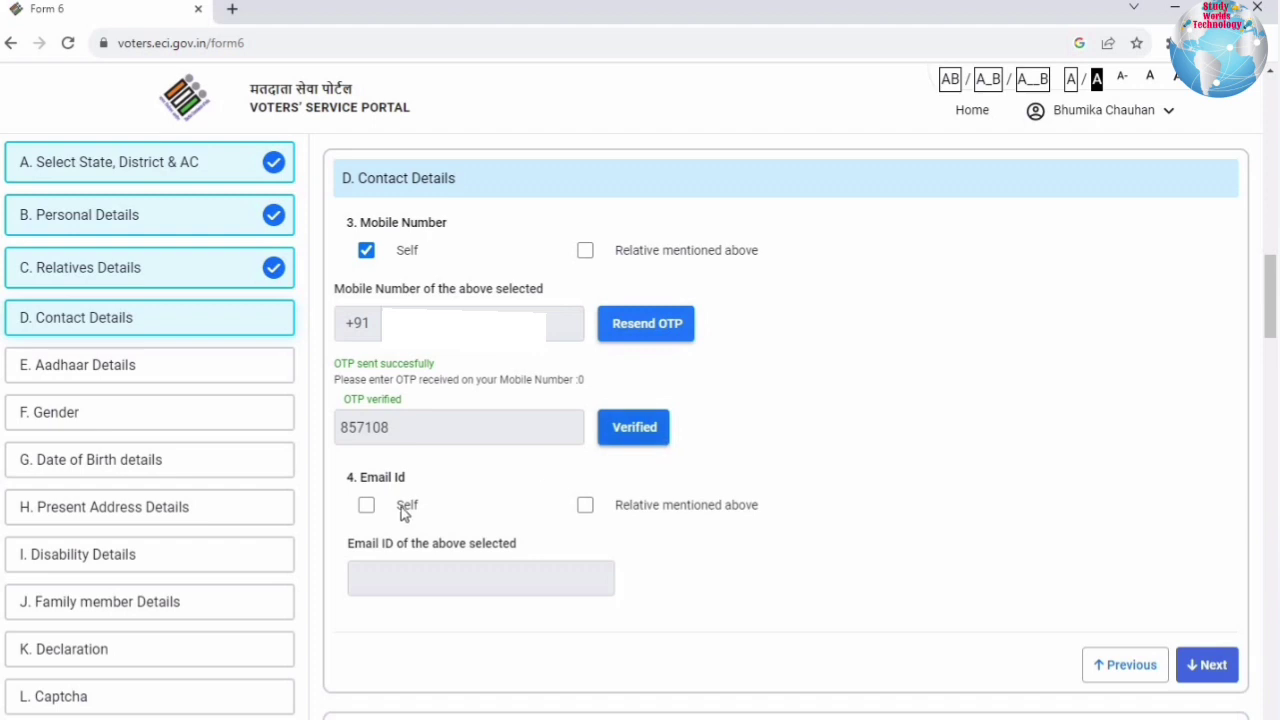
Tick Self under Email Id and enter the applicant's email address.
click(365, 507)
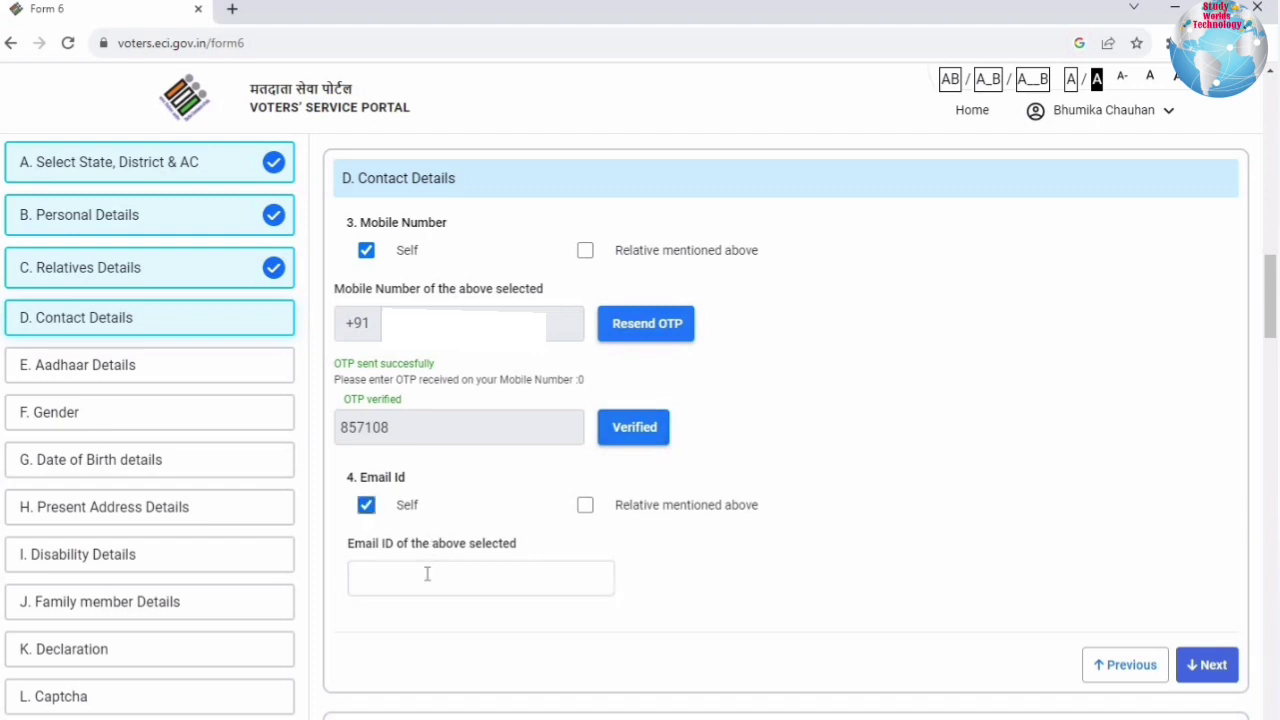
click(427, 574)
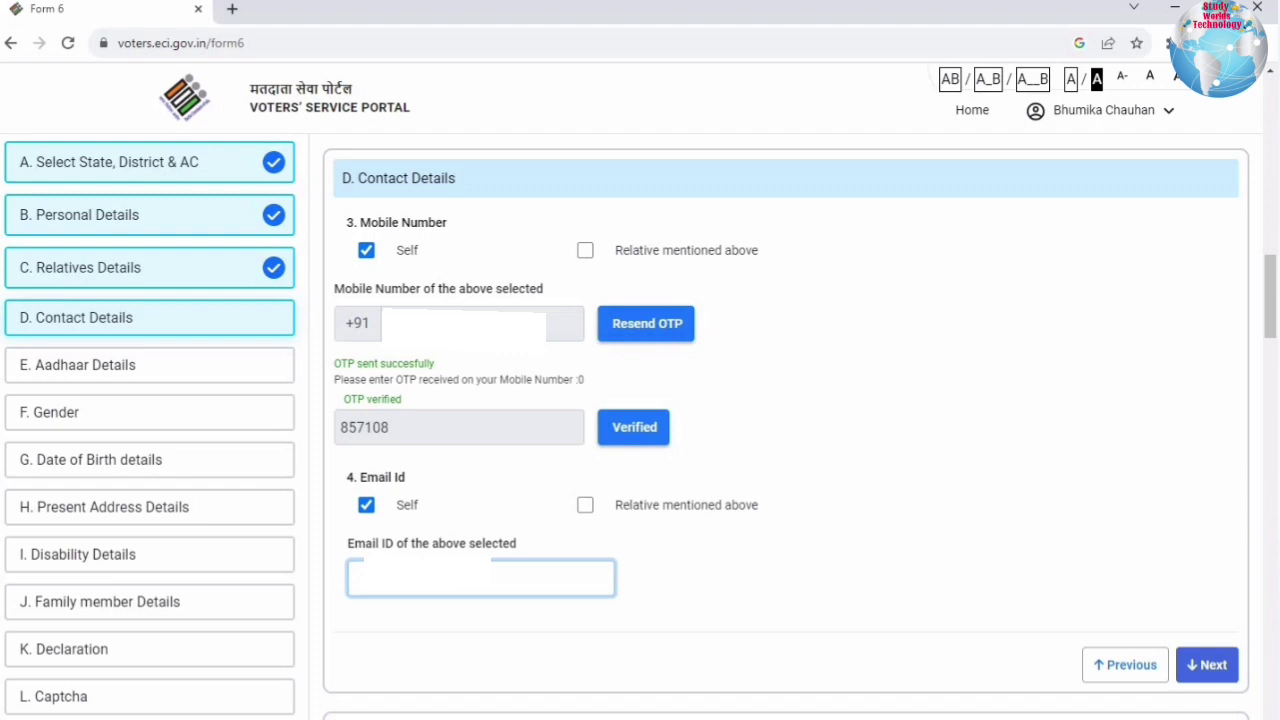
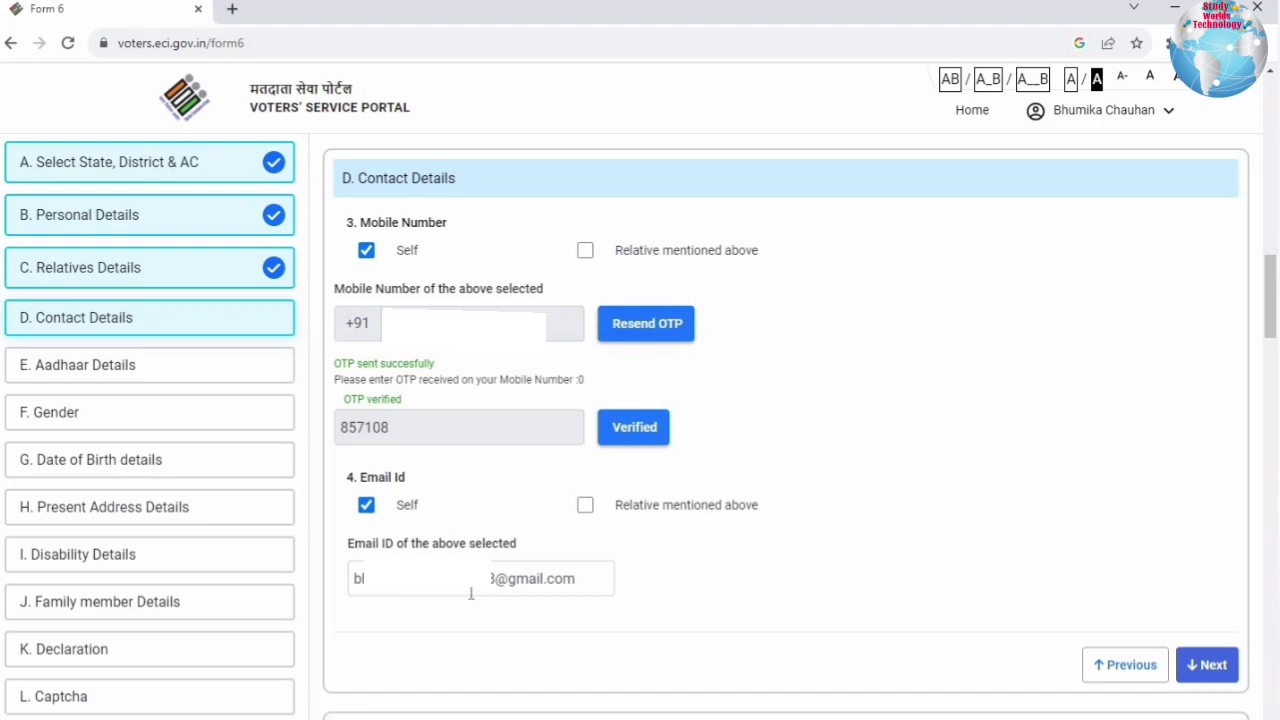
click(1205, 665)
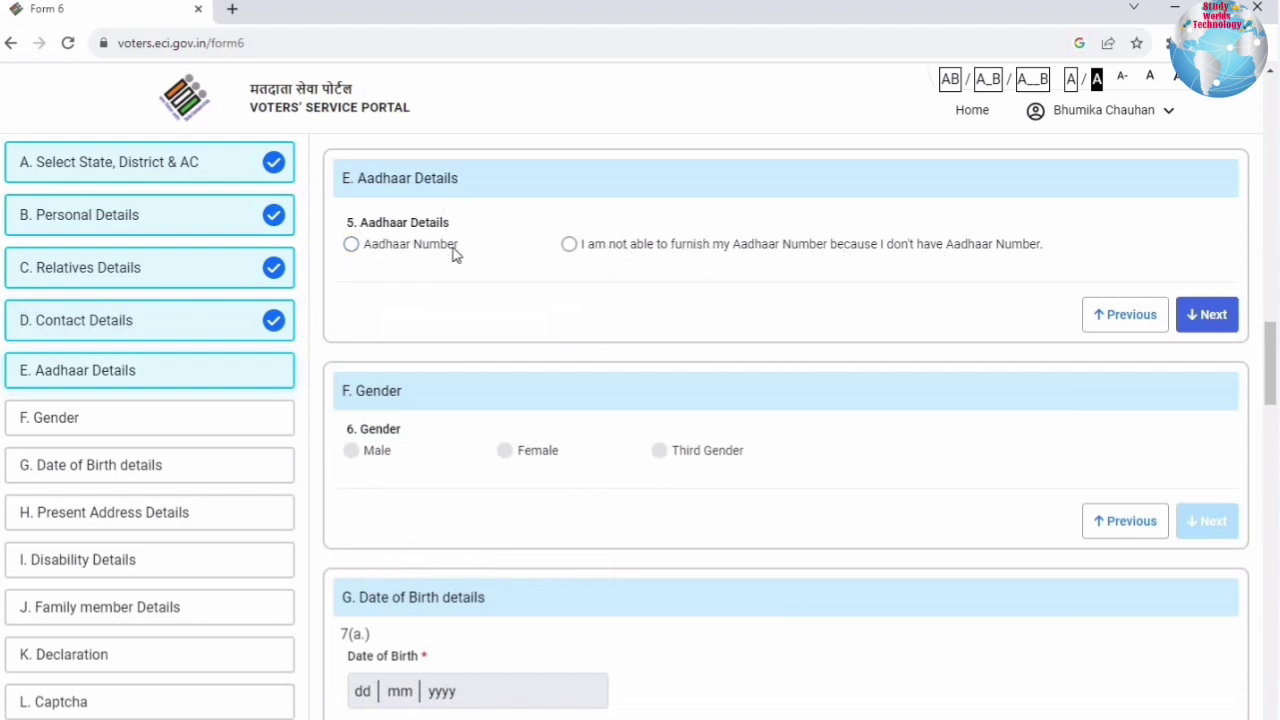
Enter the applicant's Aadhaar number, then set Gender to Female and continue to Date of Birth.
click(351, 245)
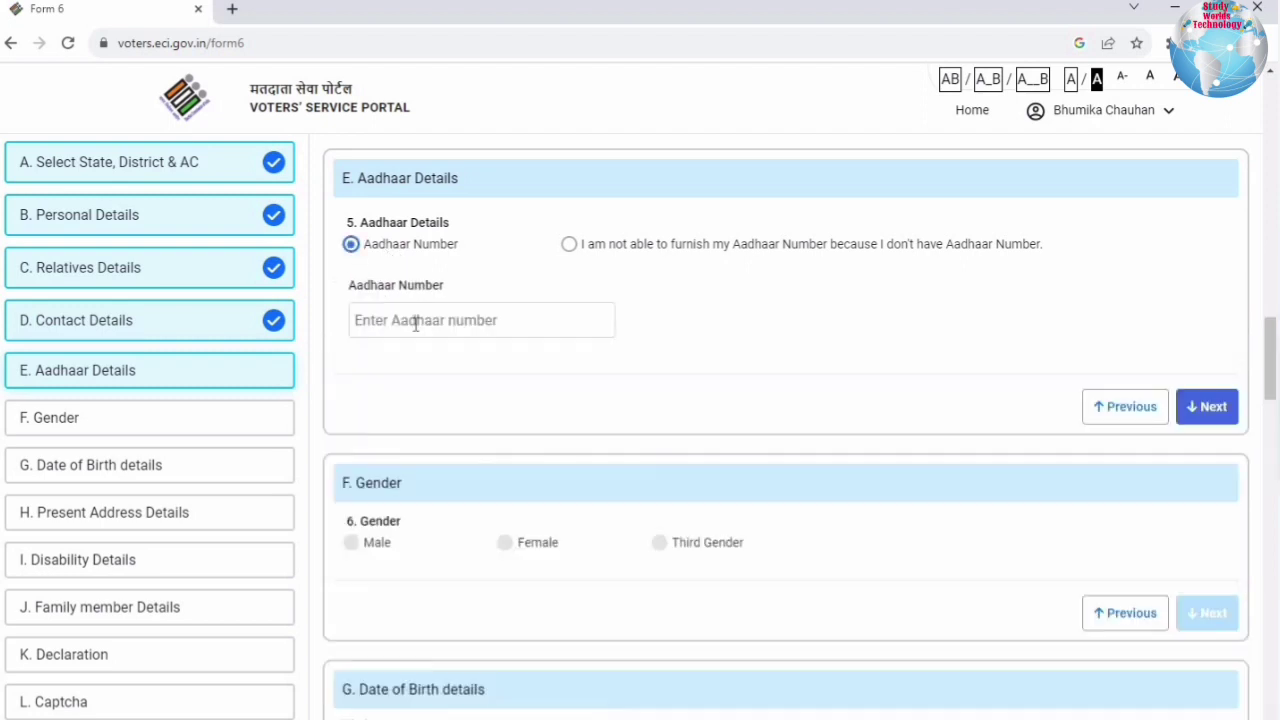
click(416, 325)
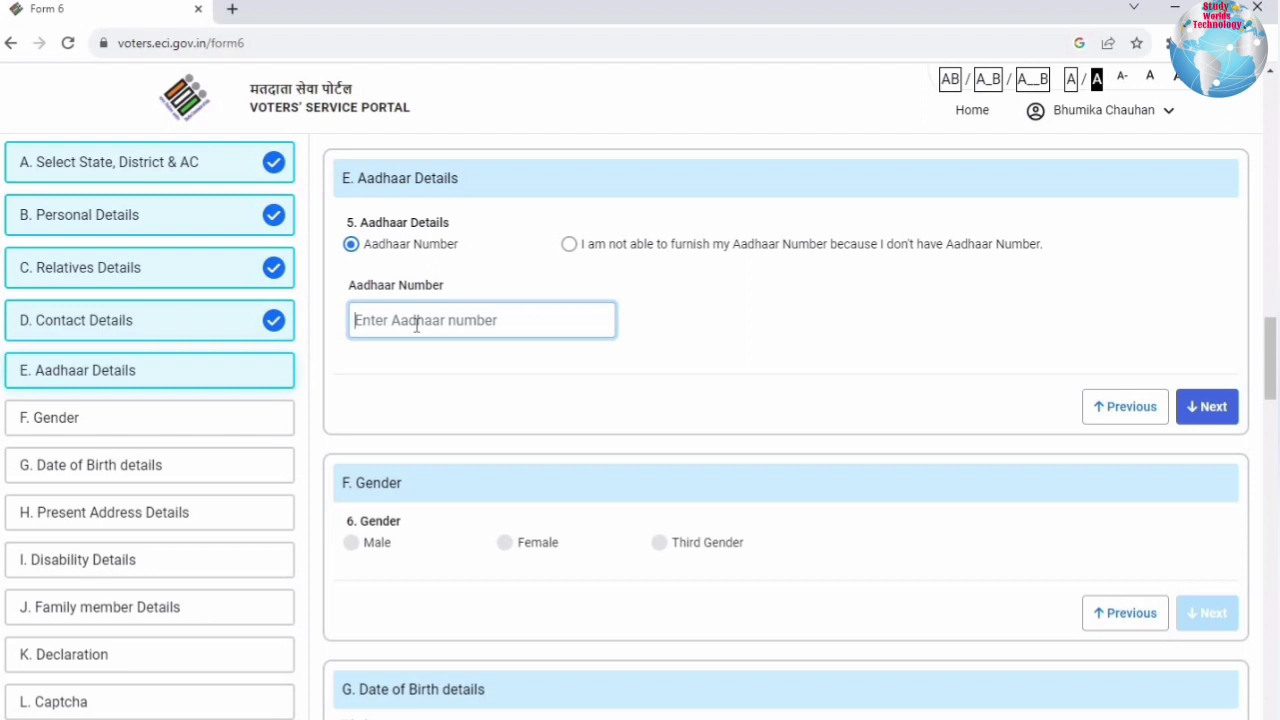
key(ctrl+v)
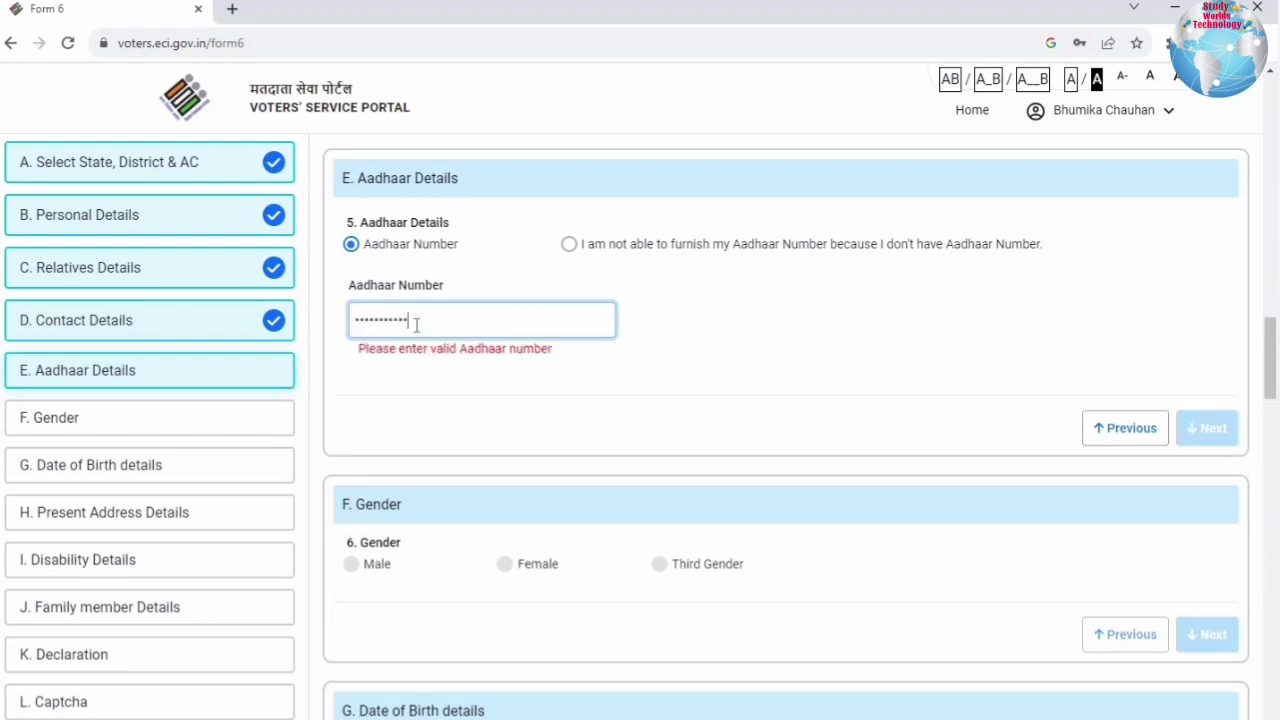
text(1)
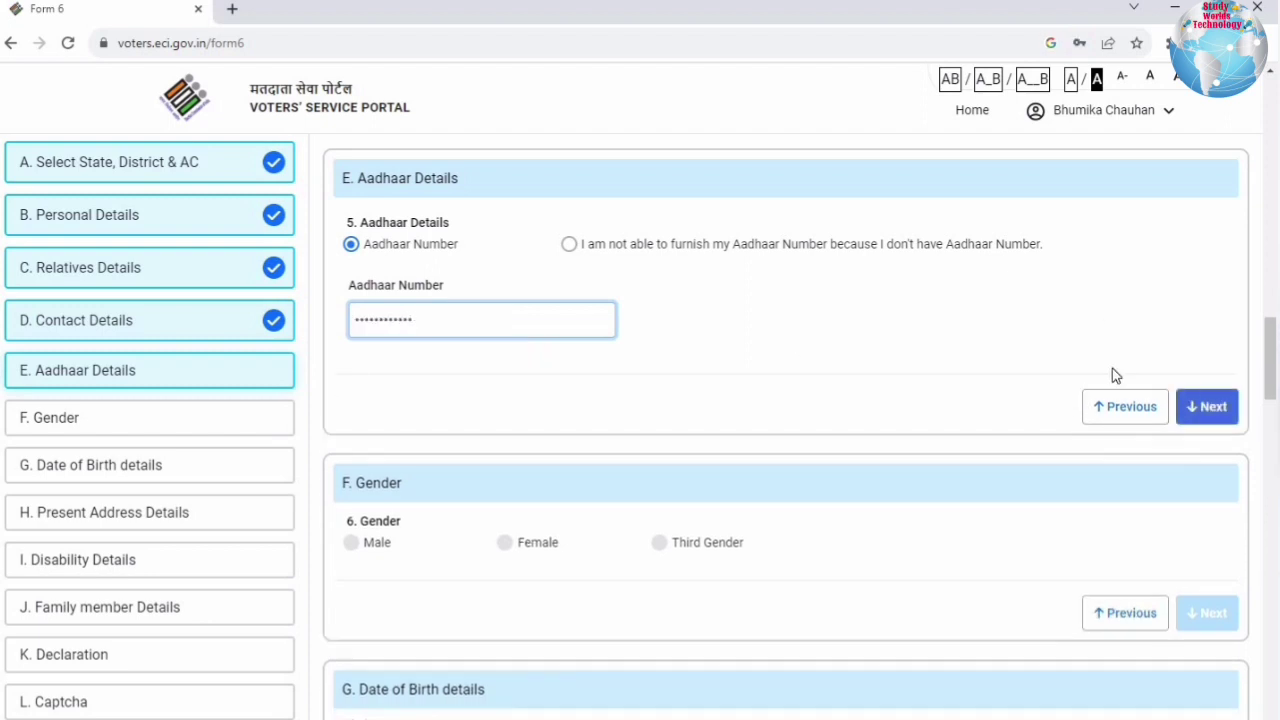
click(1211, 418)
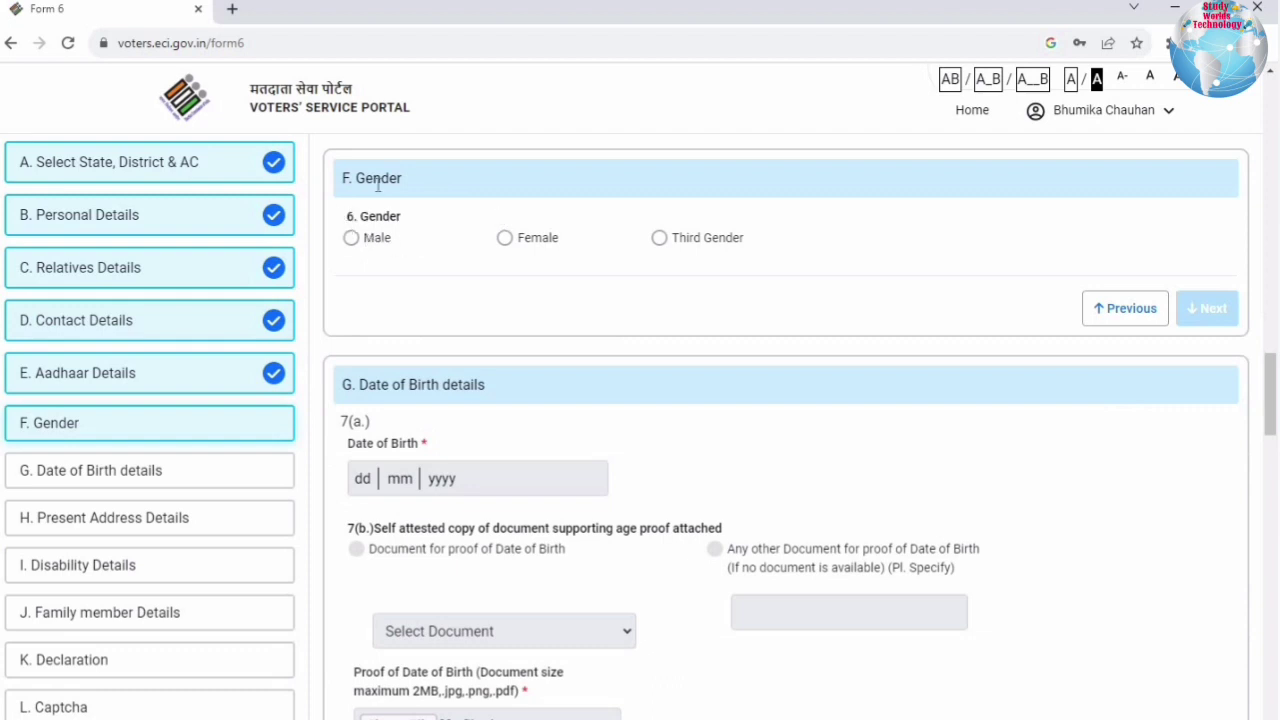
click(505, 239)
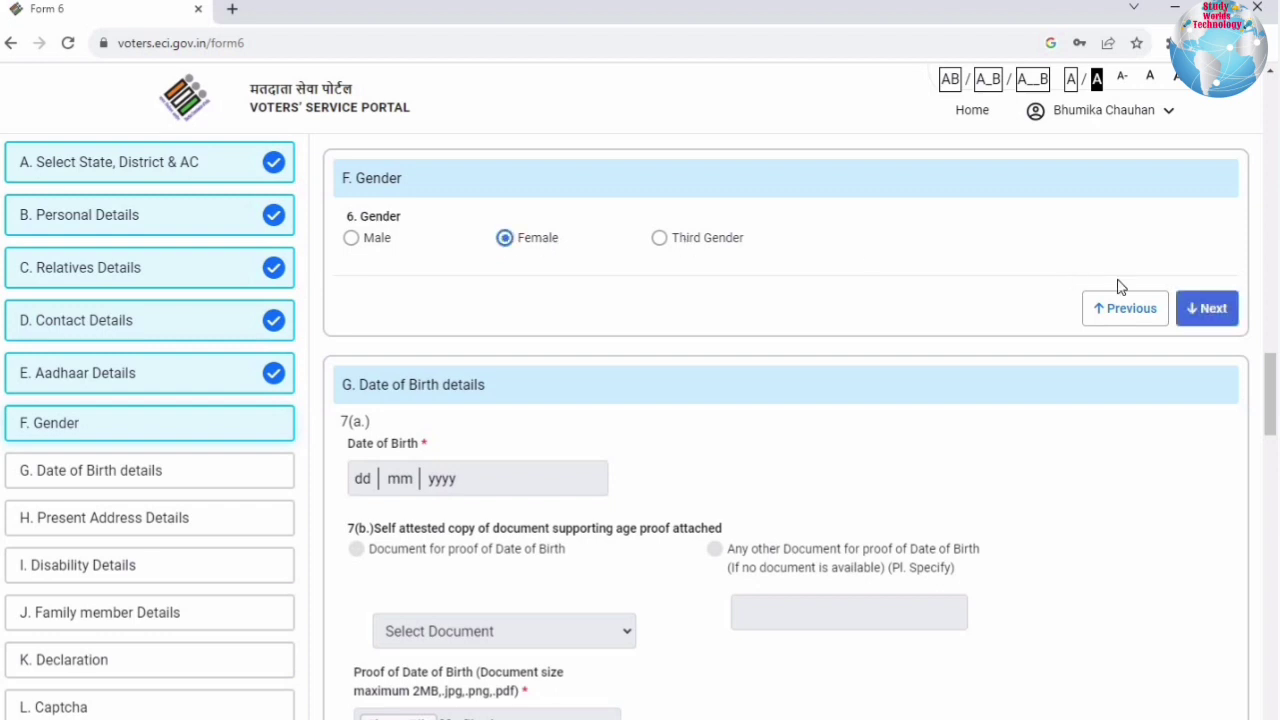
click(1209, 310)
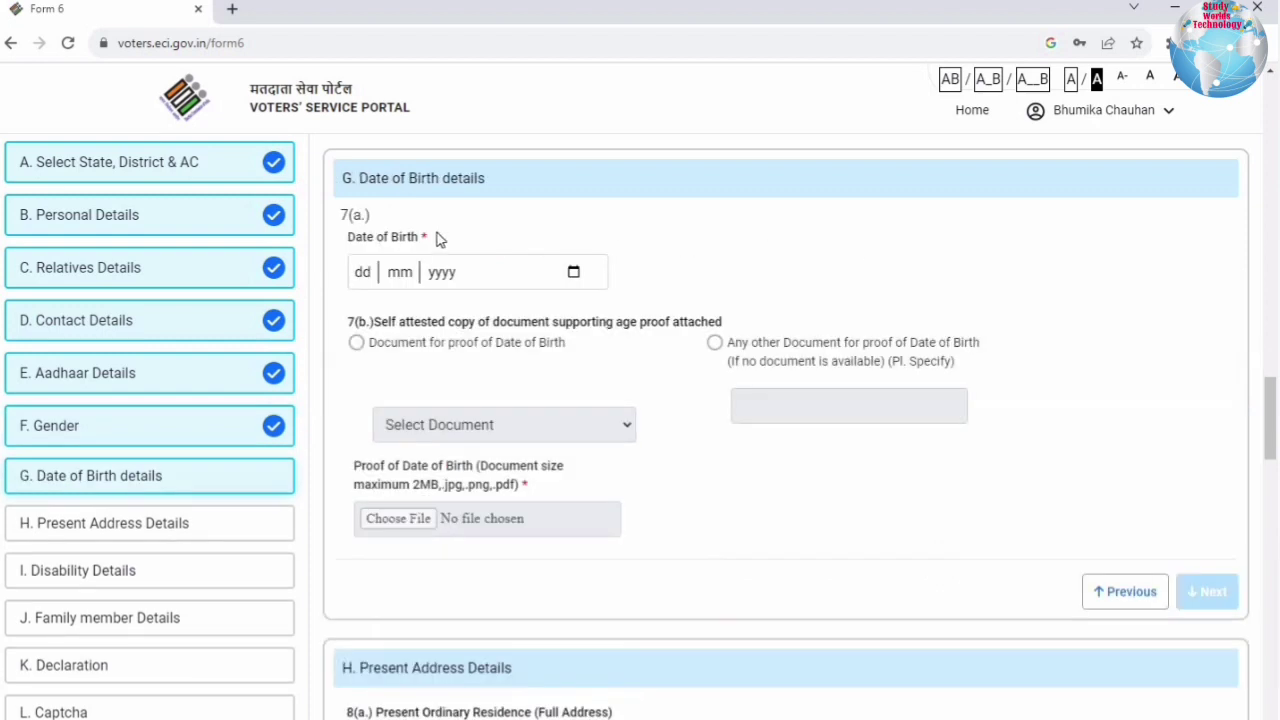
Enter the date of birth and attach aadhar card.jpeg as Aadhaar Card age proof.
click(361, 272)
click(357, 343)
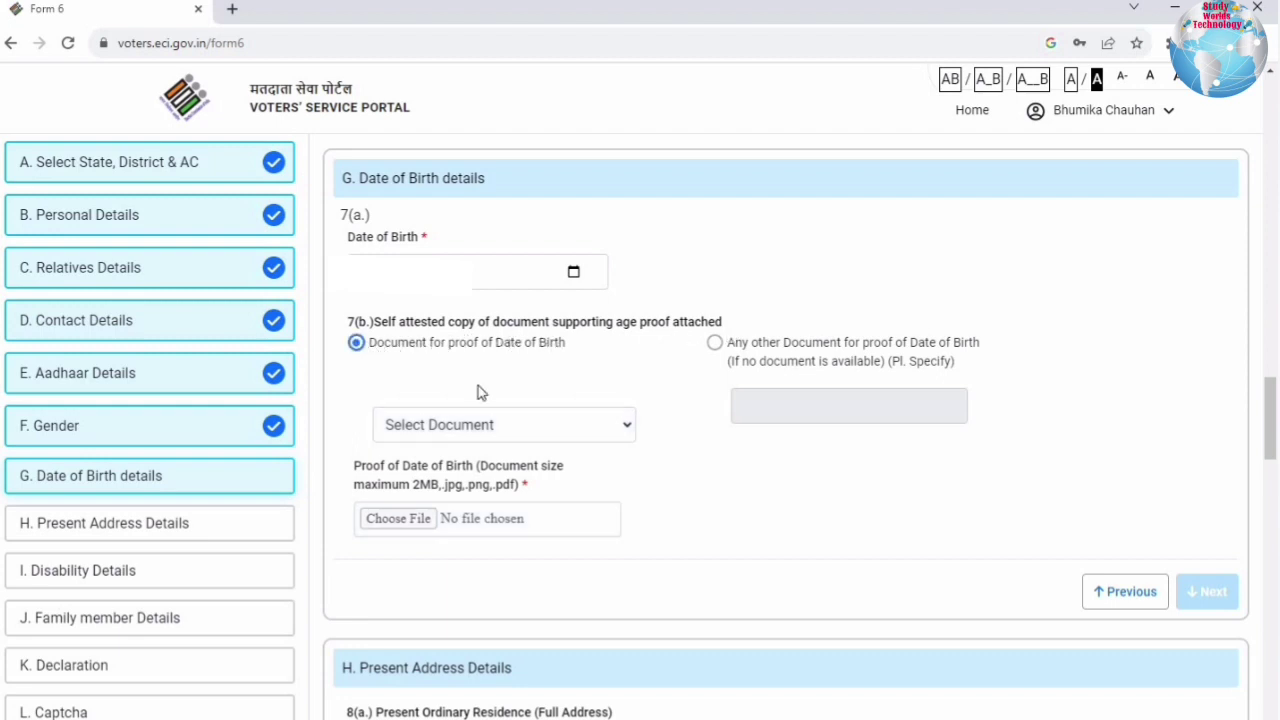
click(522, 426)
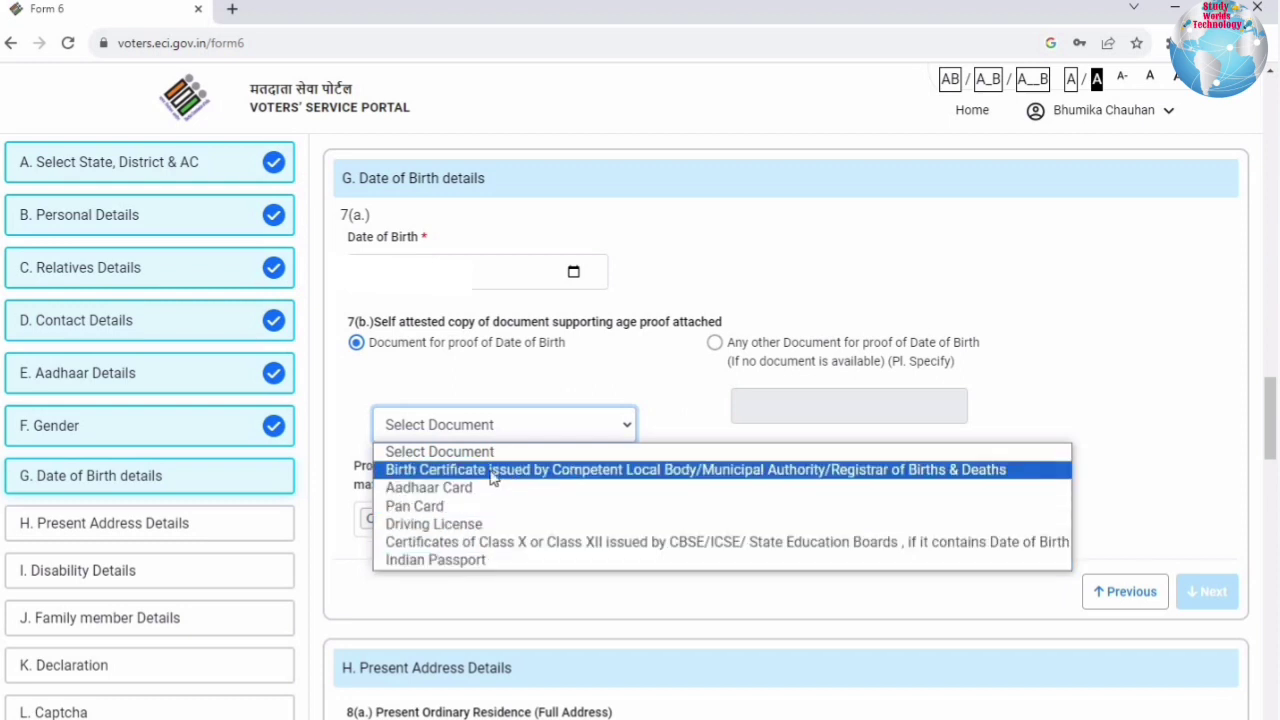
click(437, 488)
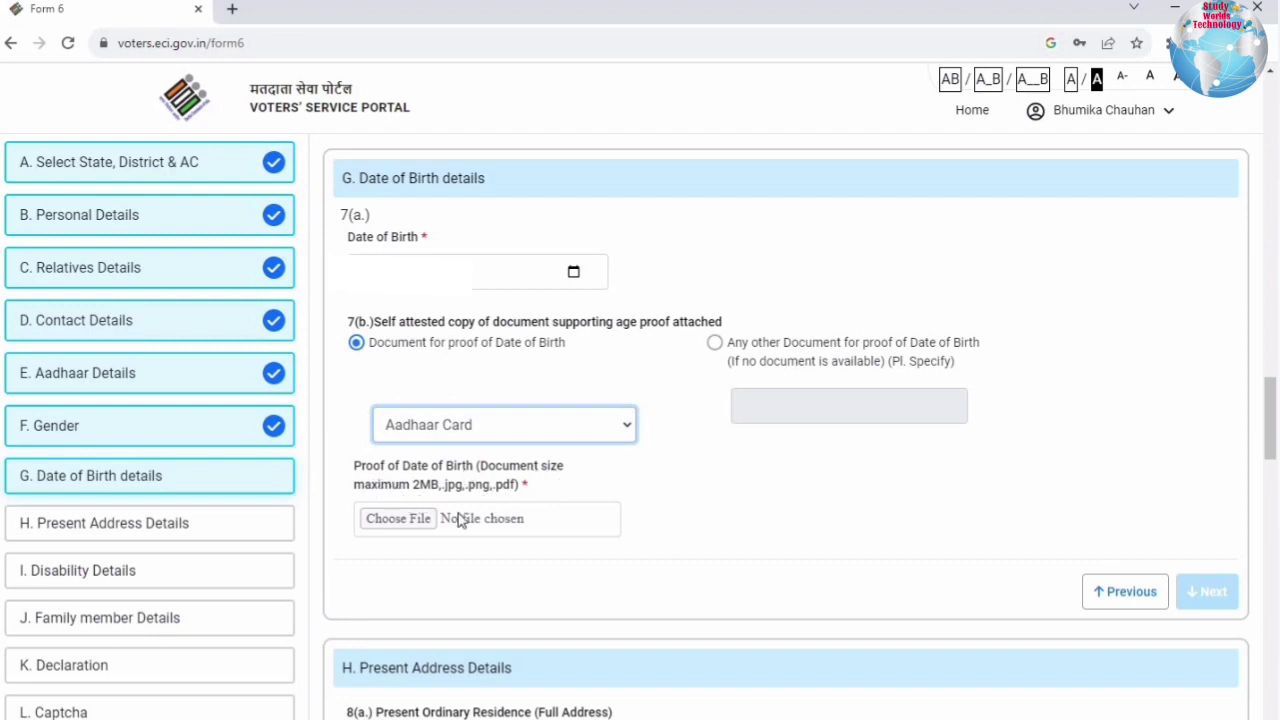
click(398, 518)
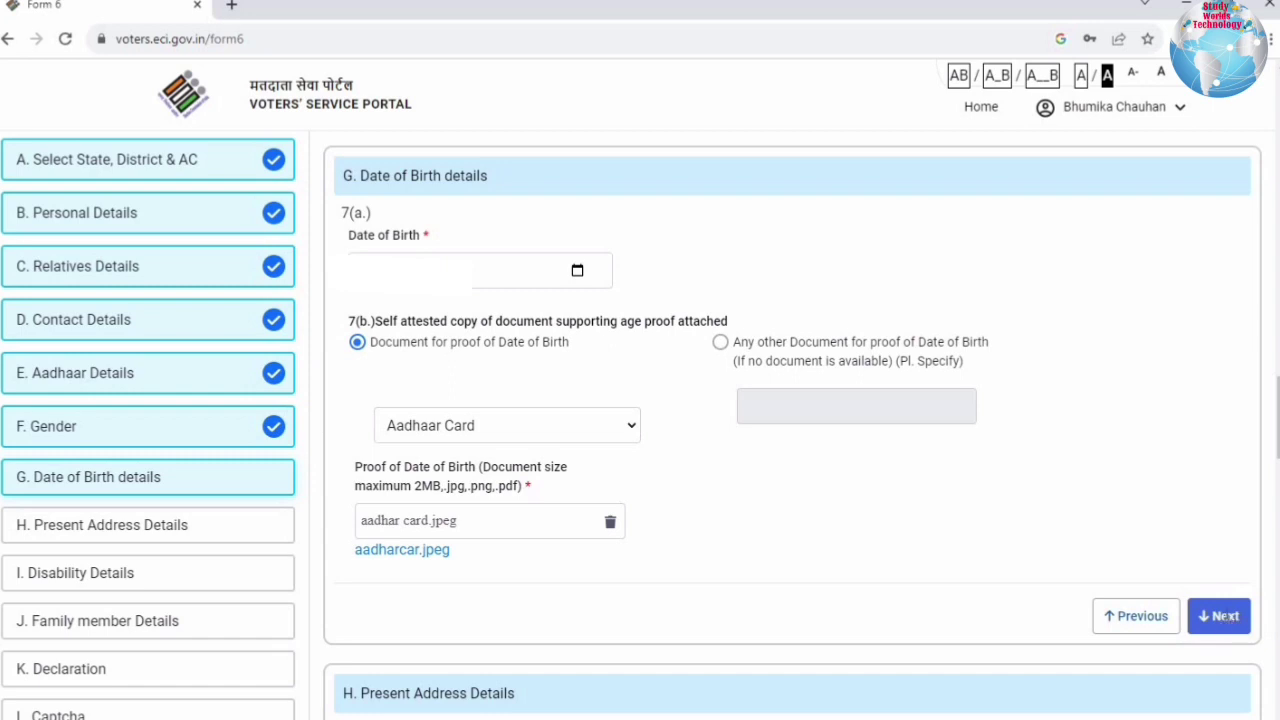
click(1220, 616)
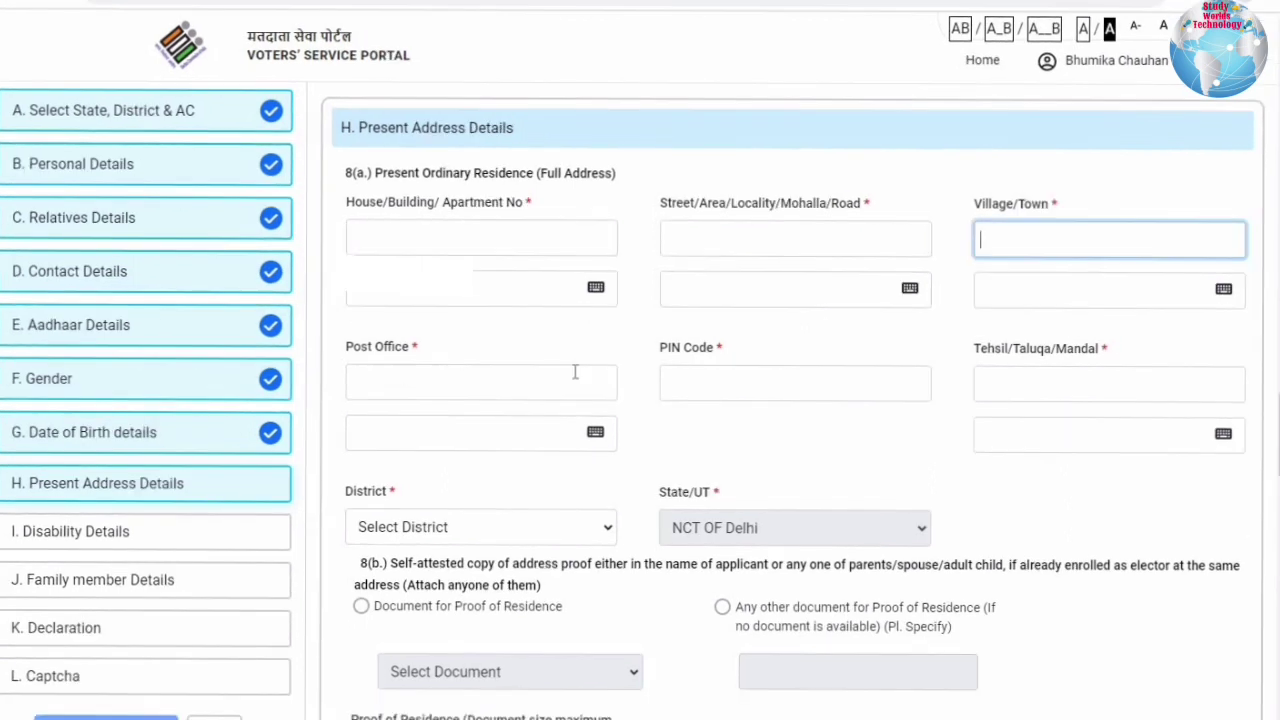
Fill in the post office, PIN code and tehsil, and set the district to CENTRAL.
click(573, 406)
click(899, 407)
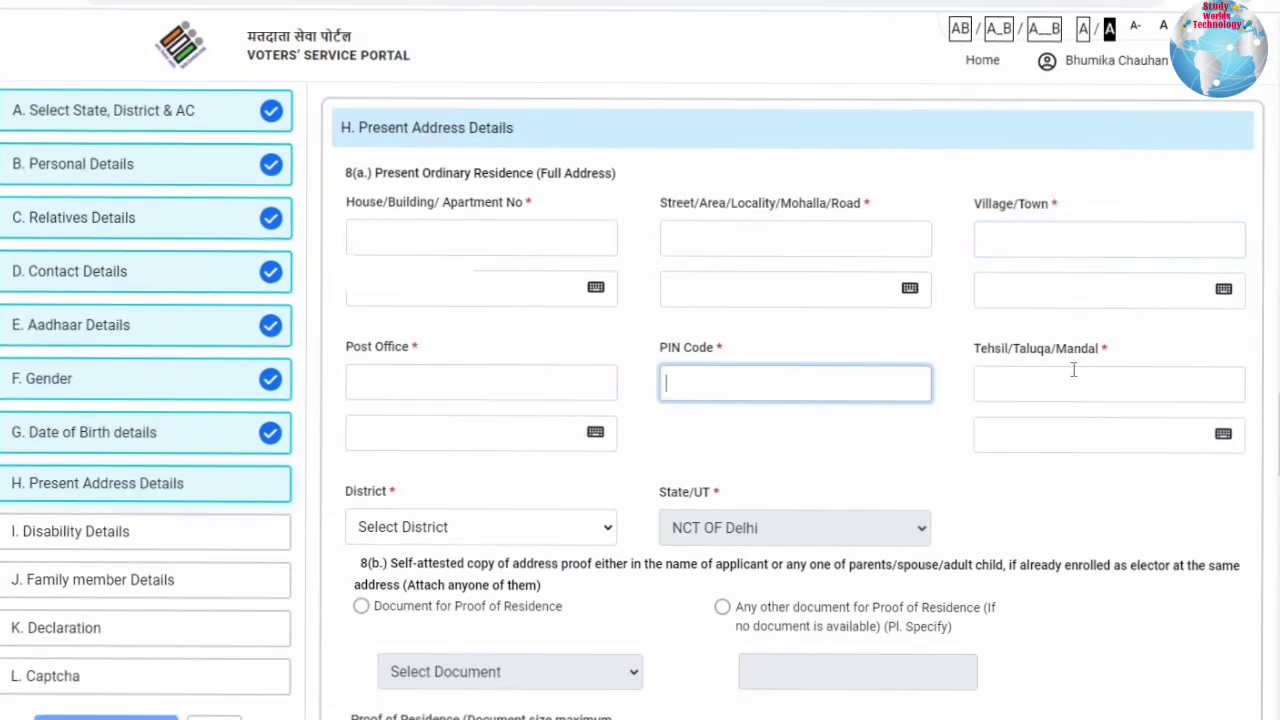
click(1074, 371)
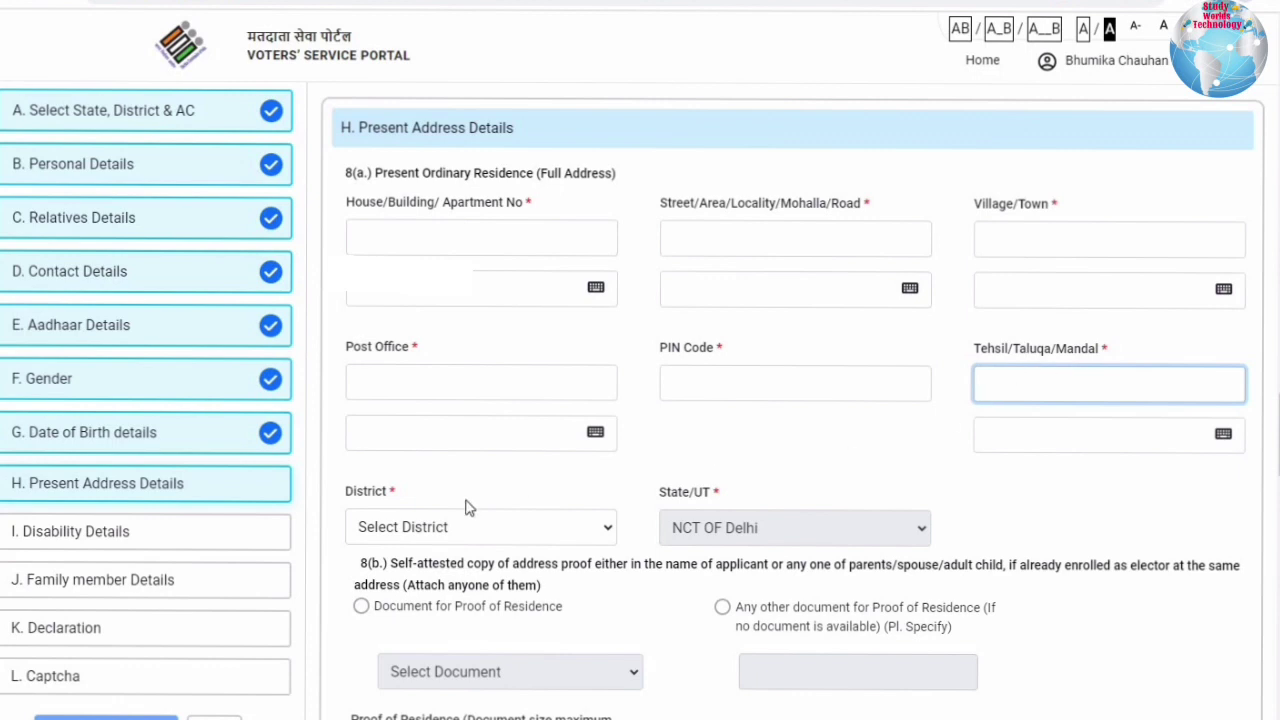
click(385, 527)
click(400, 571)
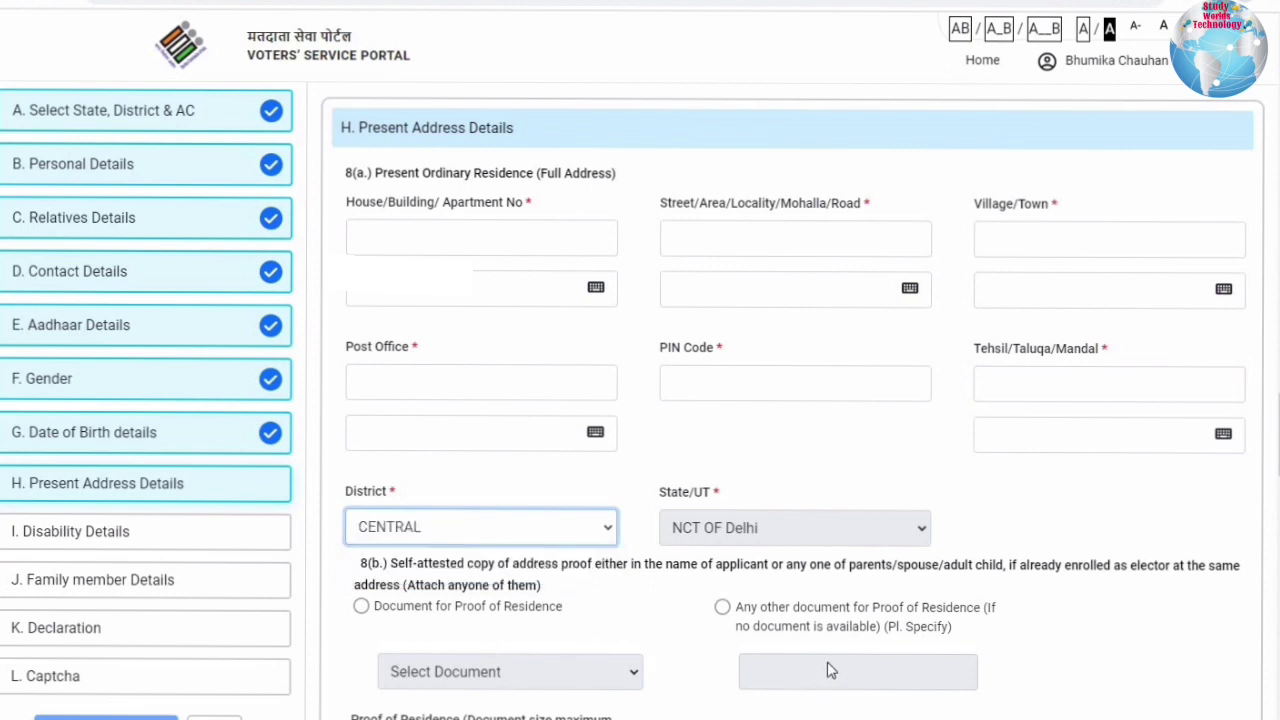
scroll(594, 583, down, 2)
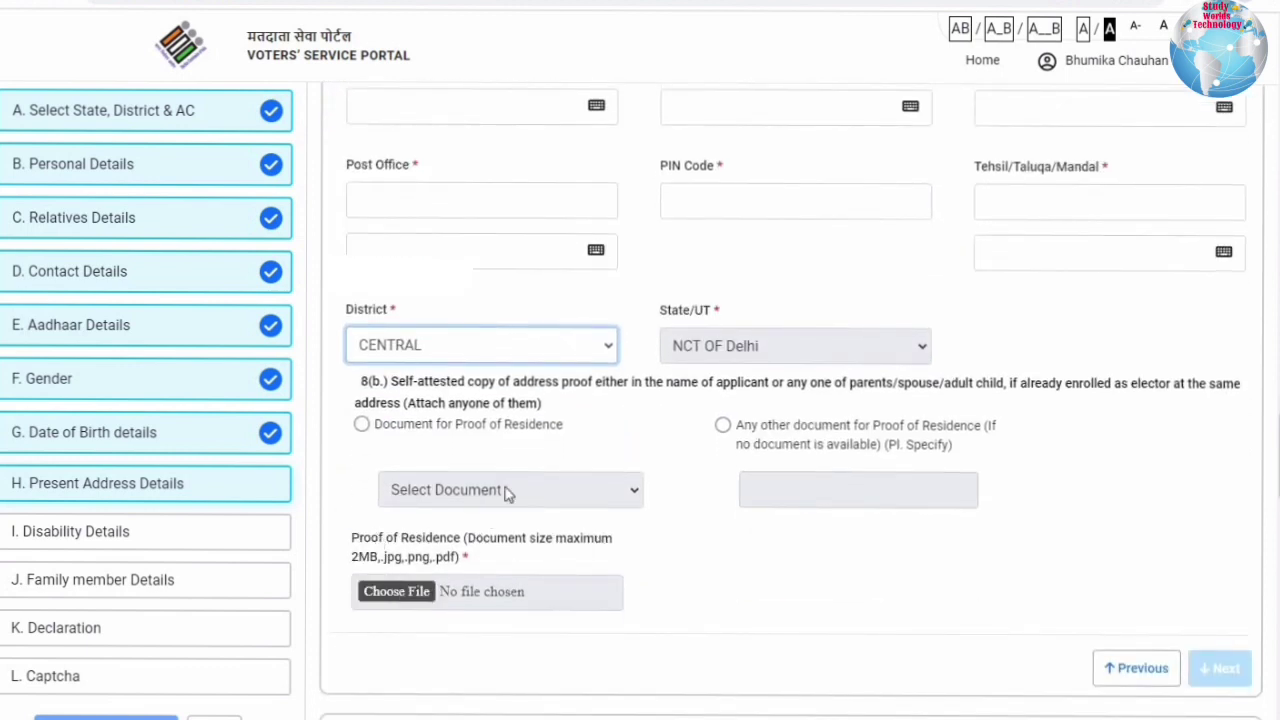
Choose Aadhaar Card as proof of residence and begin entering the house number.
click(371, 427)
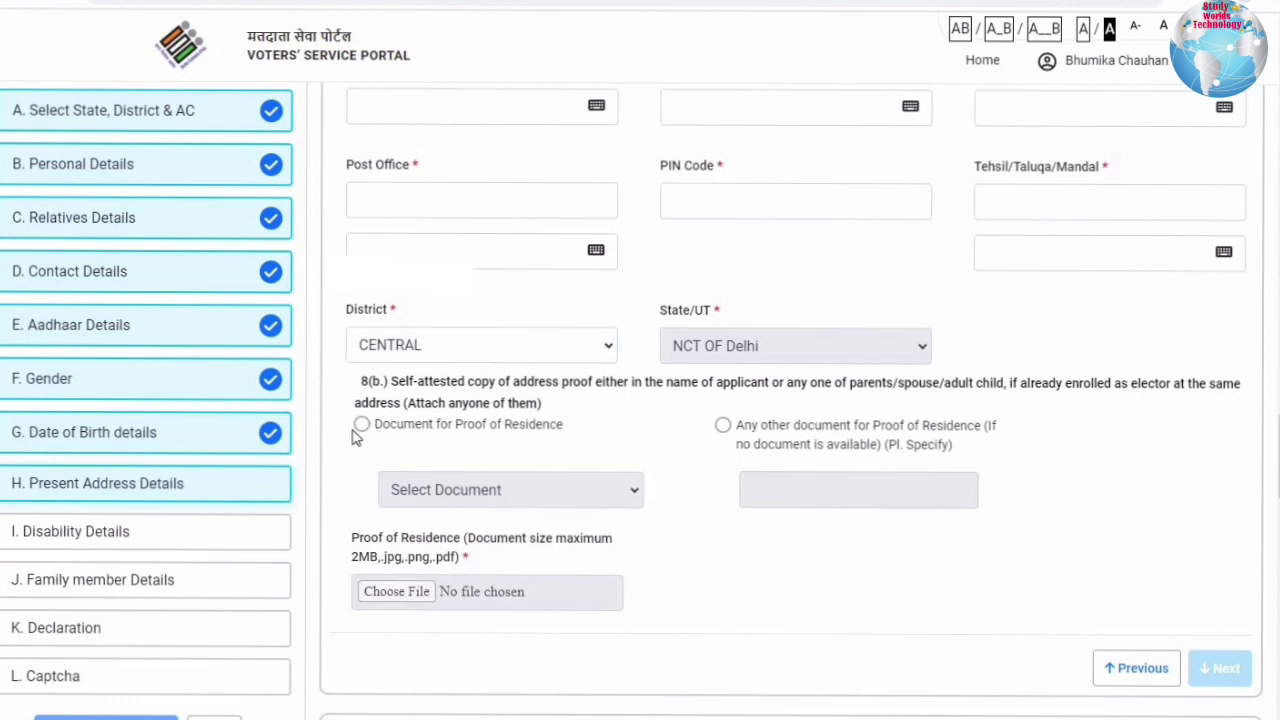
click(363, 425)
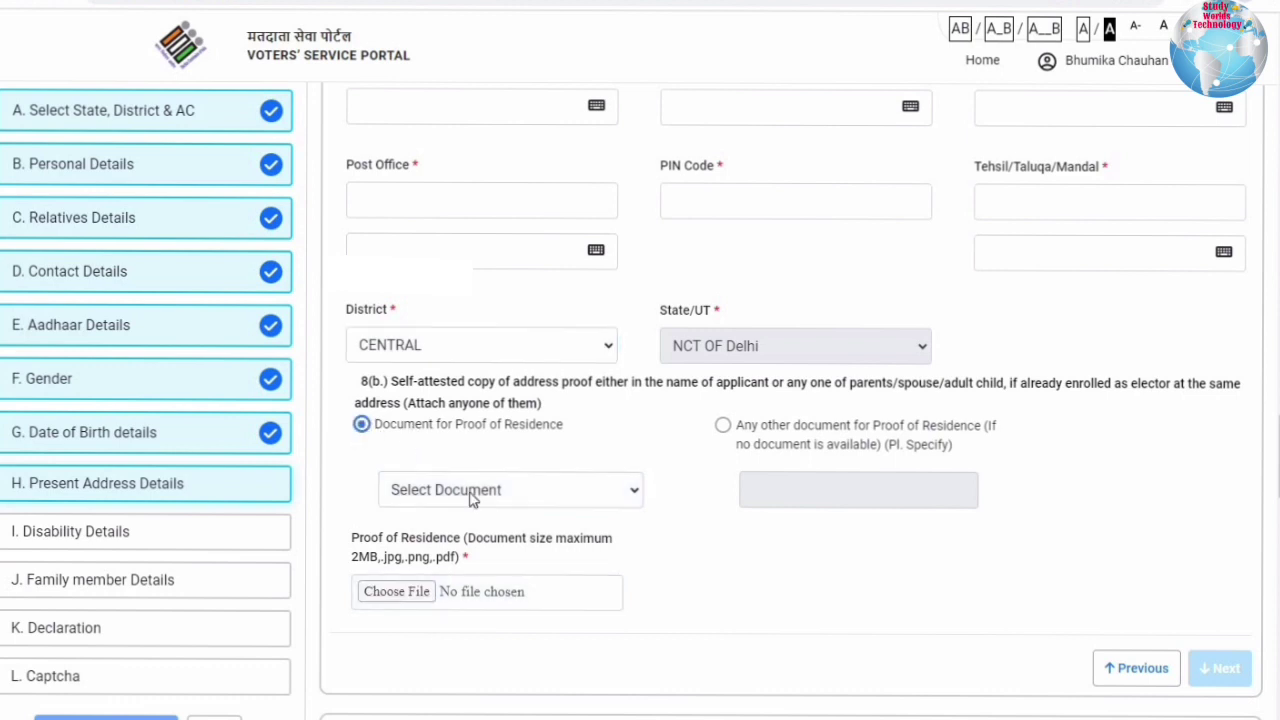
click(472, 491)
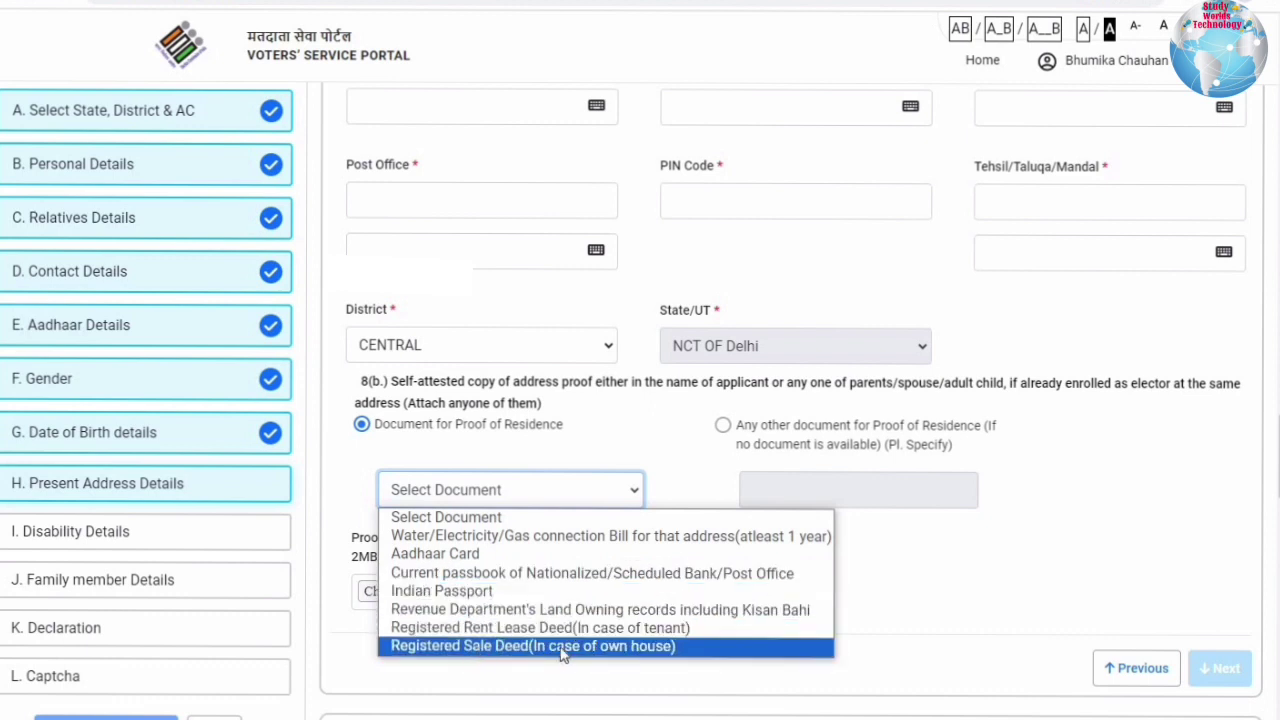
click(440, 553)
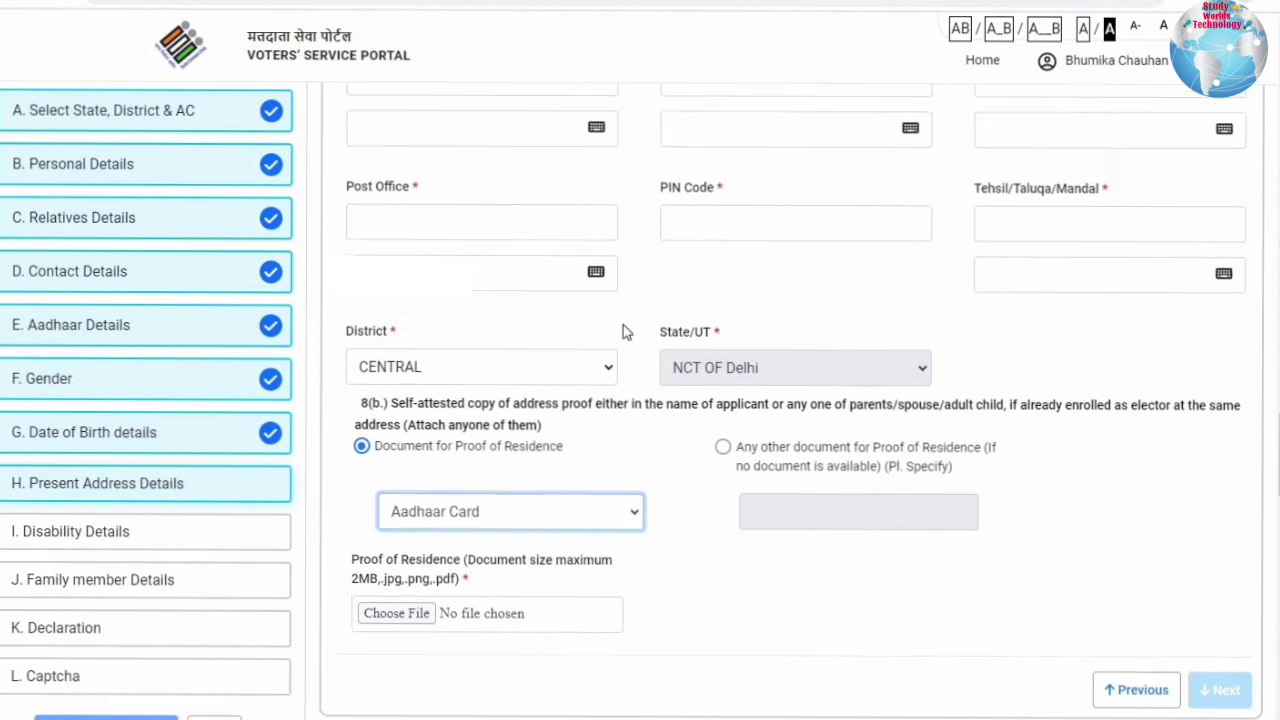
scroll(535, 340, up, 3)
scroll(540, 340, down, 1)
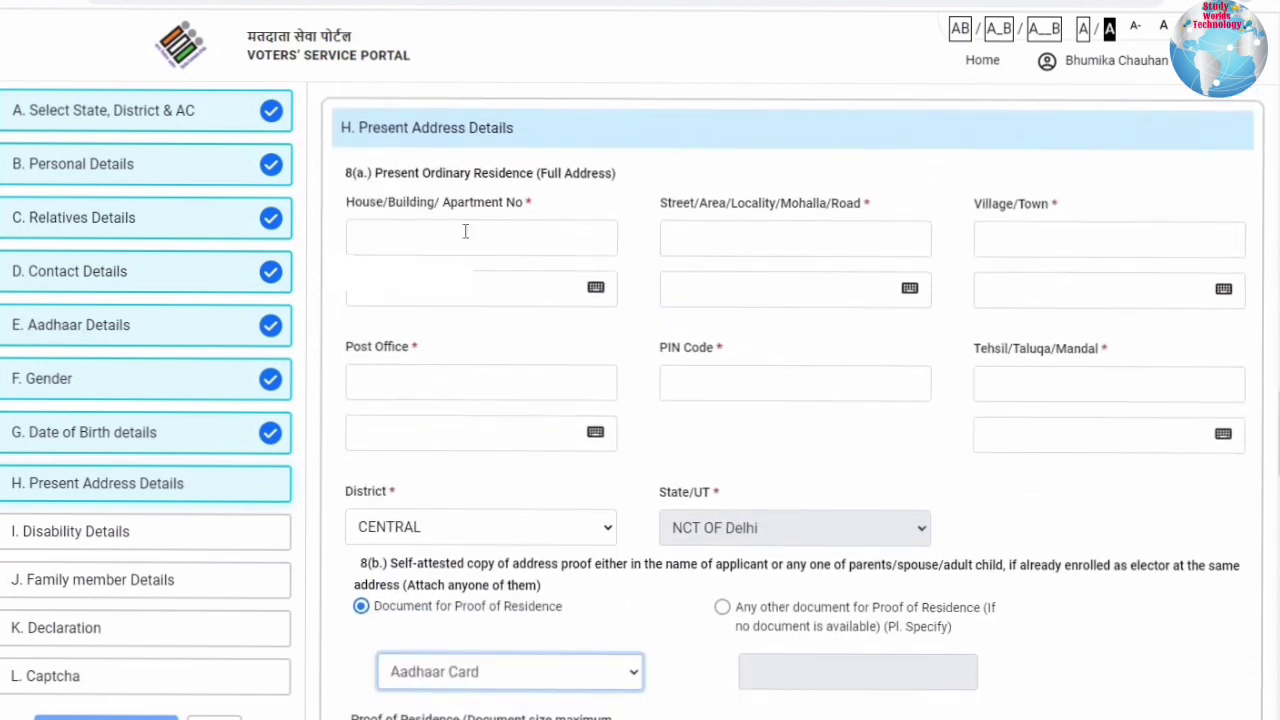
click(463, 233)
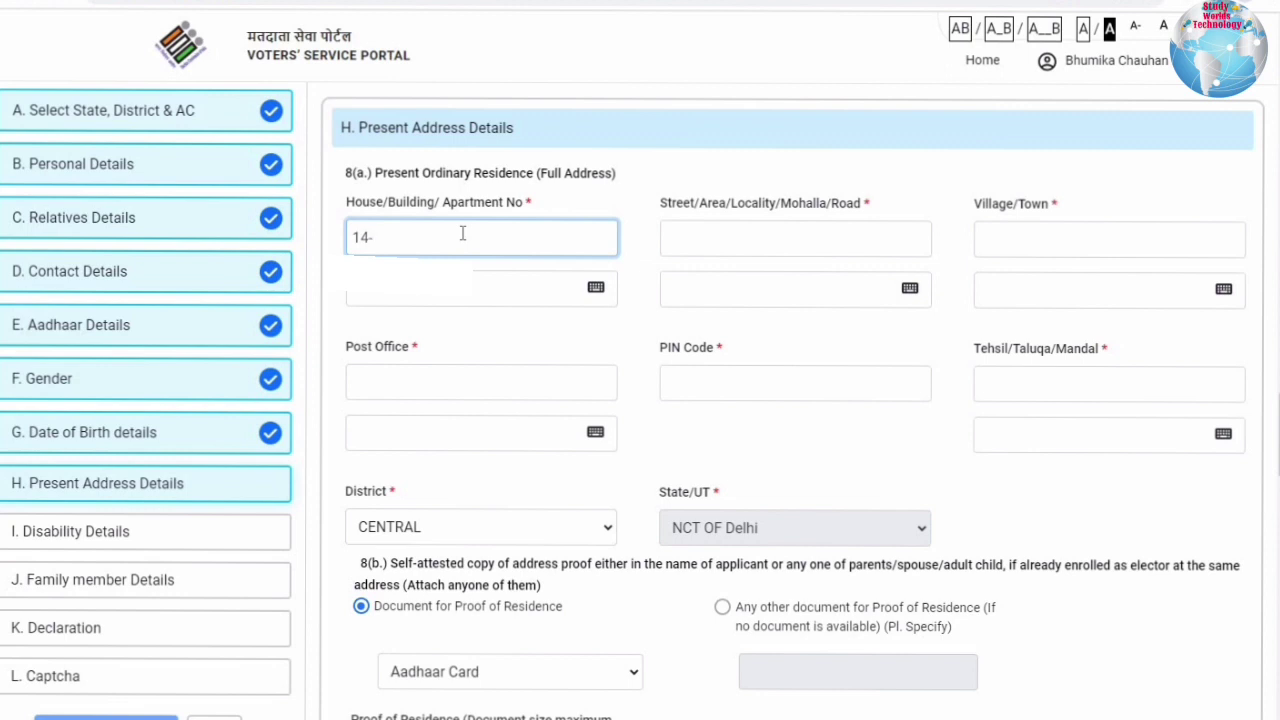
Finish the house number, complete Present Address, and leave Disability Details blank.
text(B)
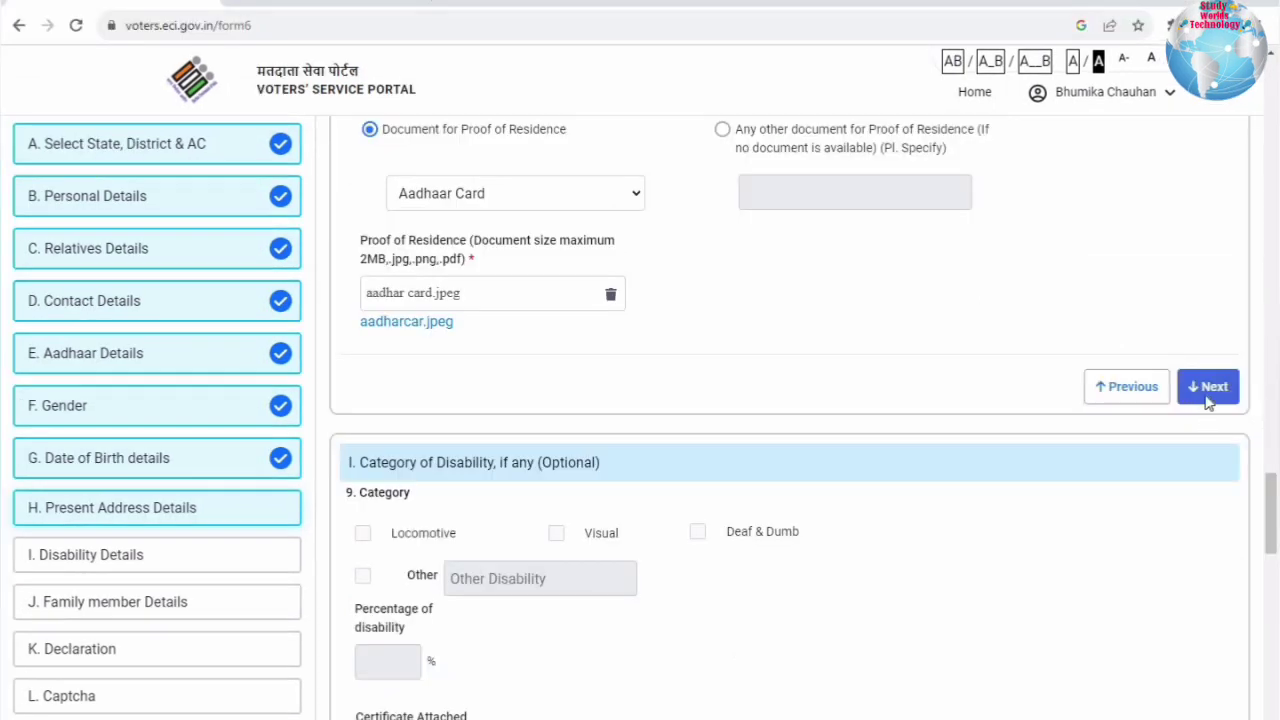
click(1208, 388)
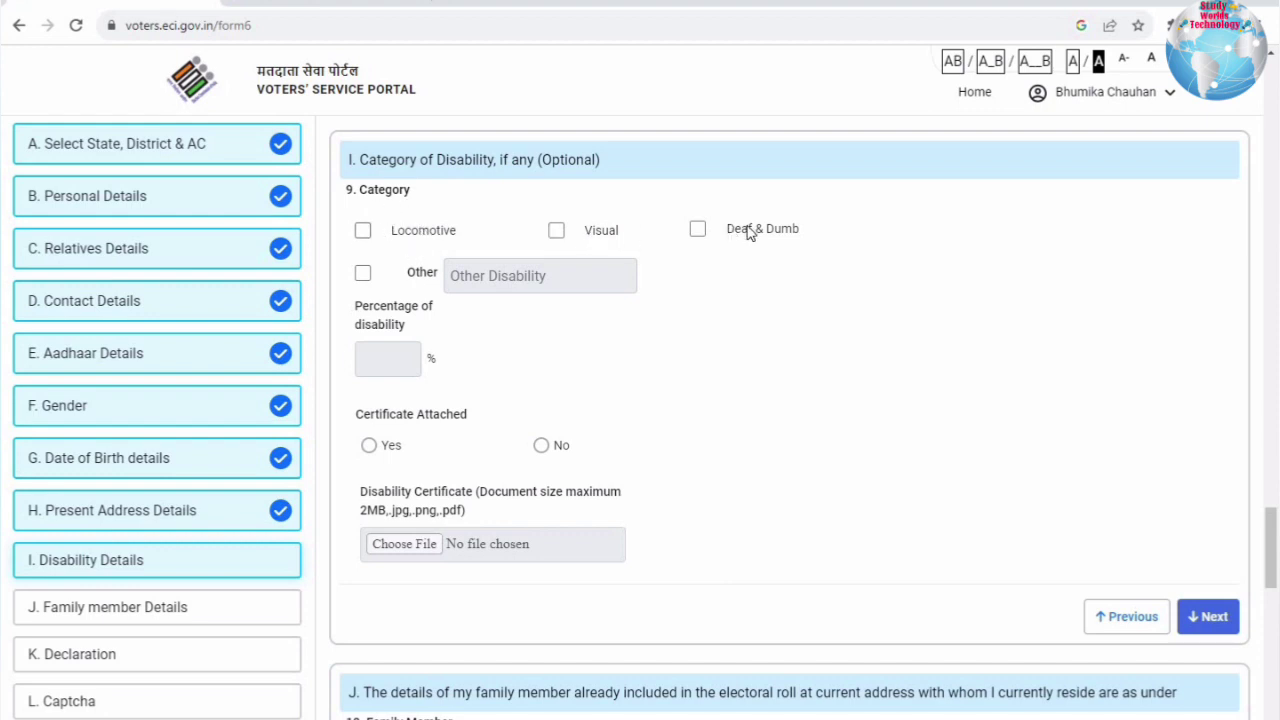
click(418, 278)
click(363, 274)
click(456, 556)
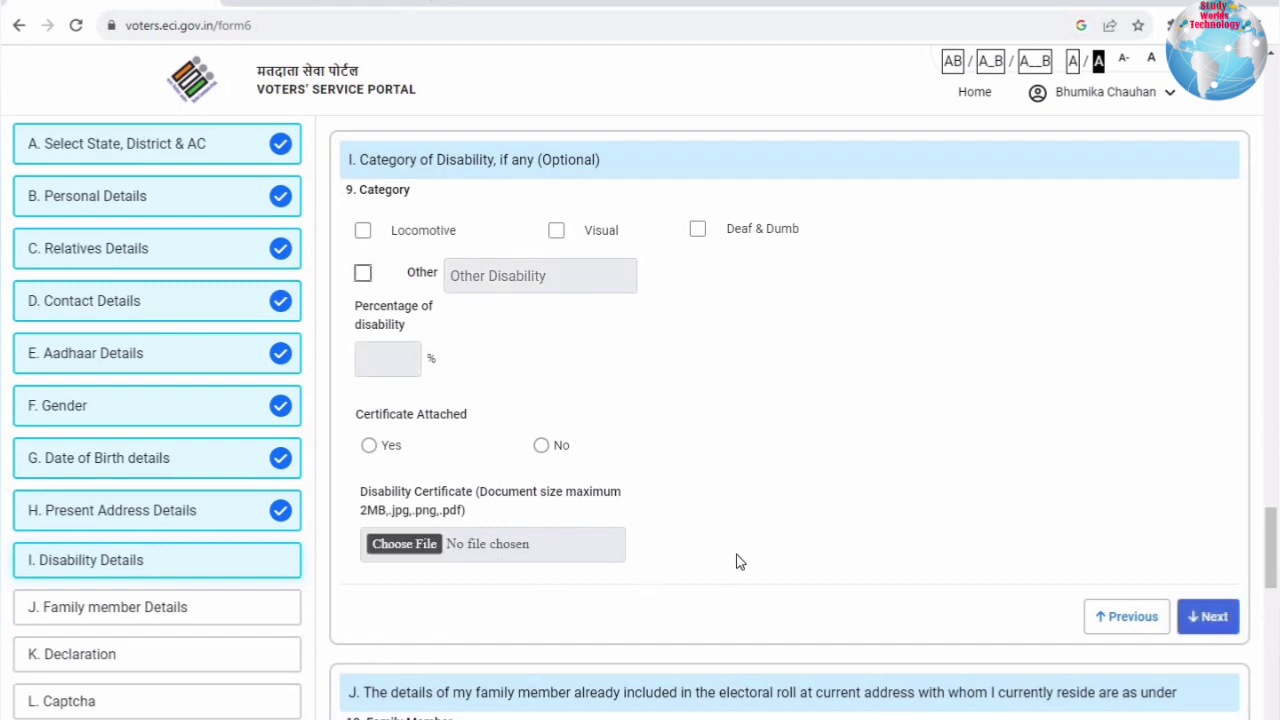
key(Escape)
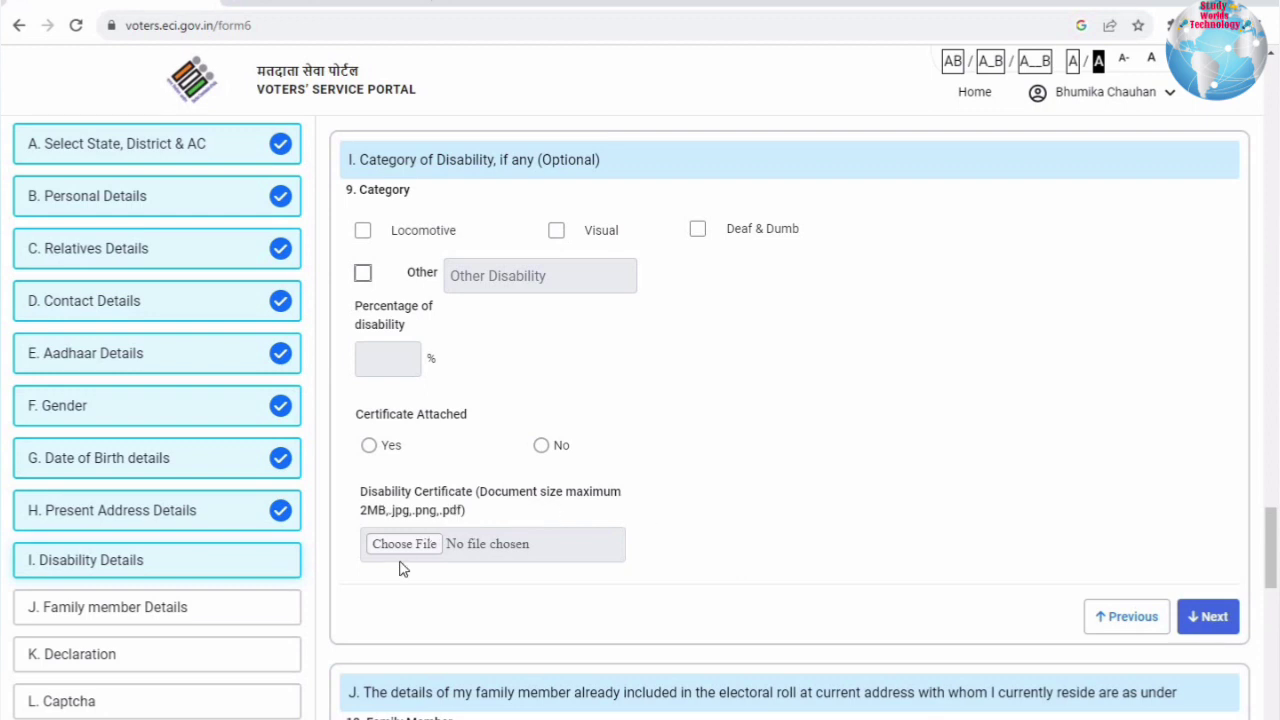
click(1212, 617)
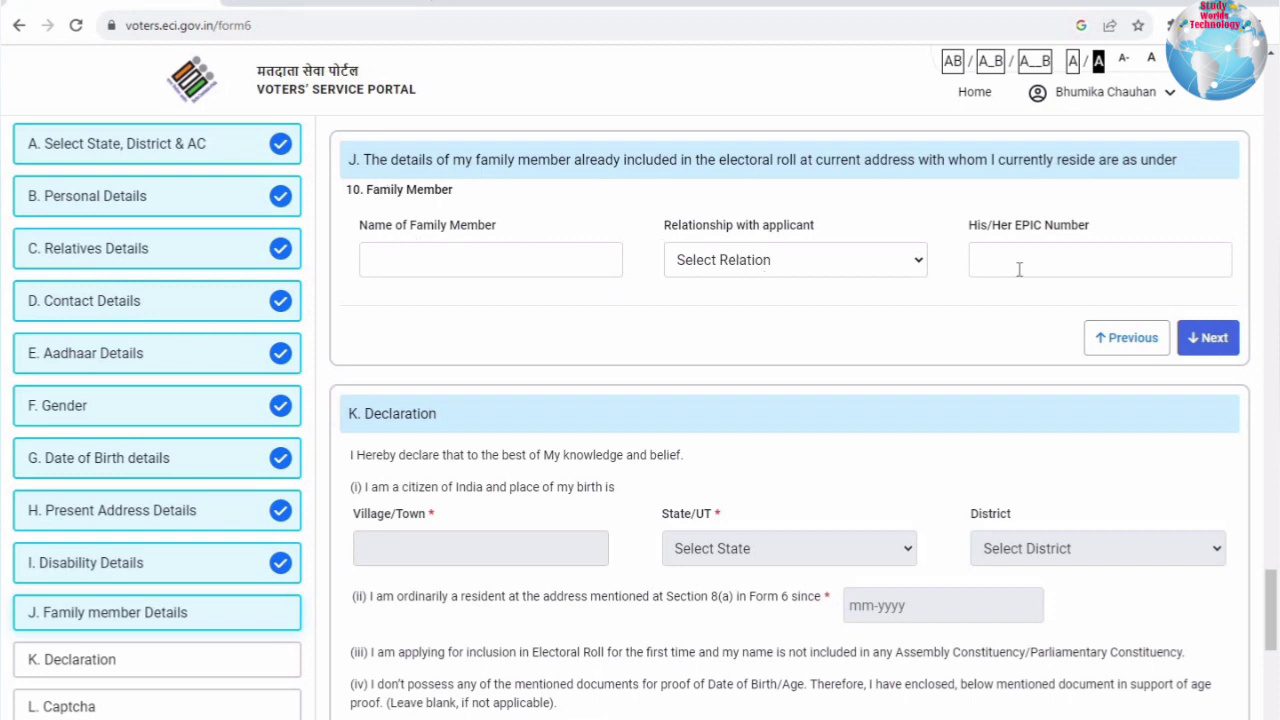
Set the family member's relationship with the applicant to Mother in Family Member Details.
click(862, 268)
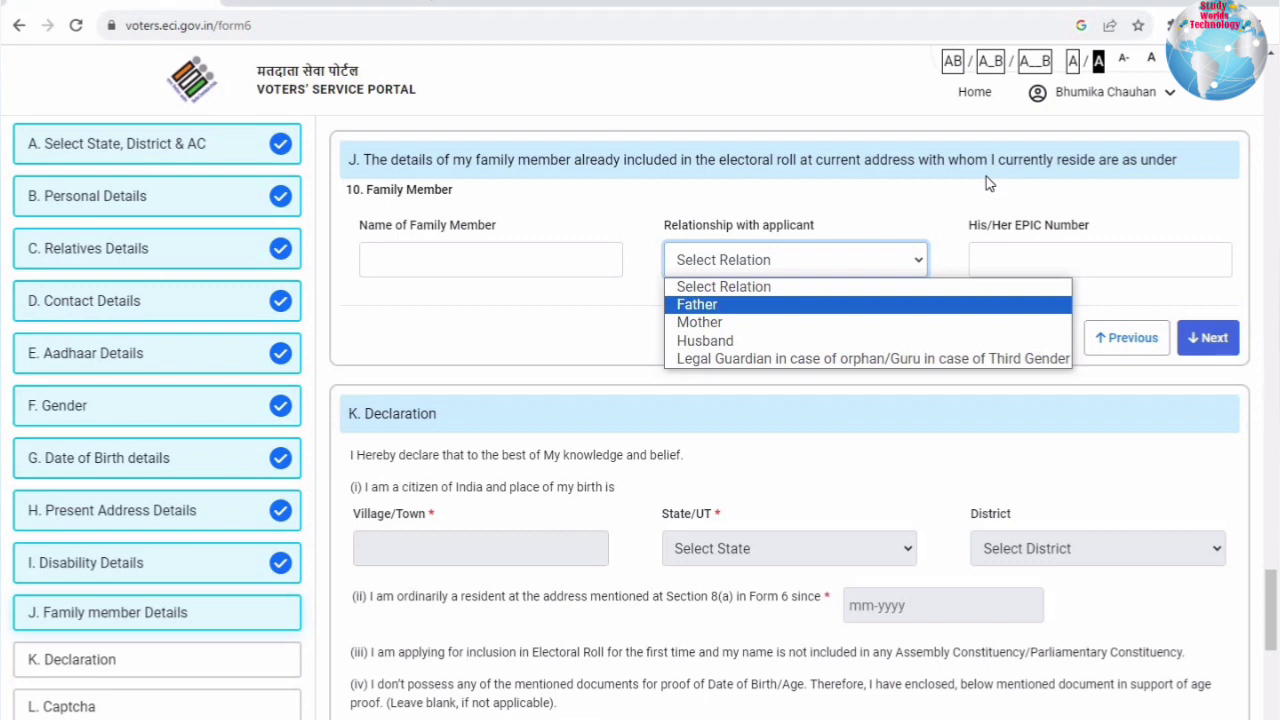
click(490, 268)
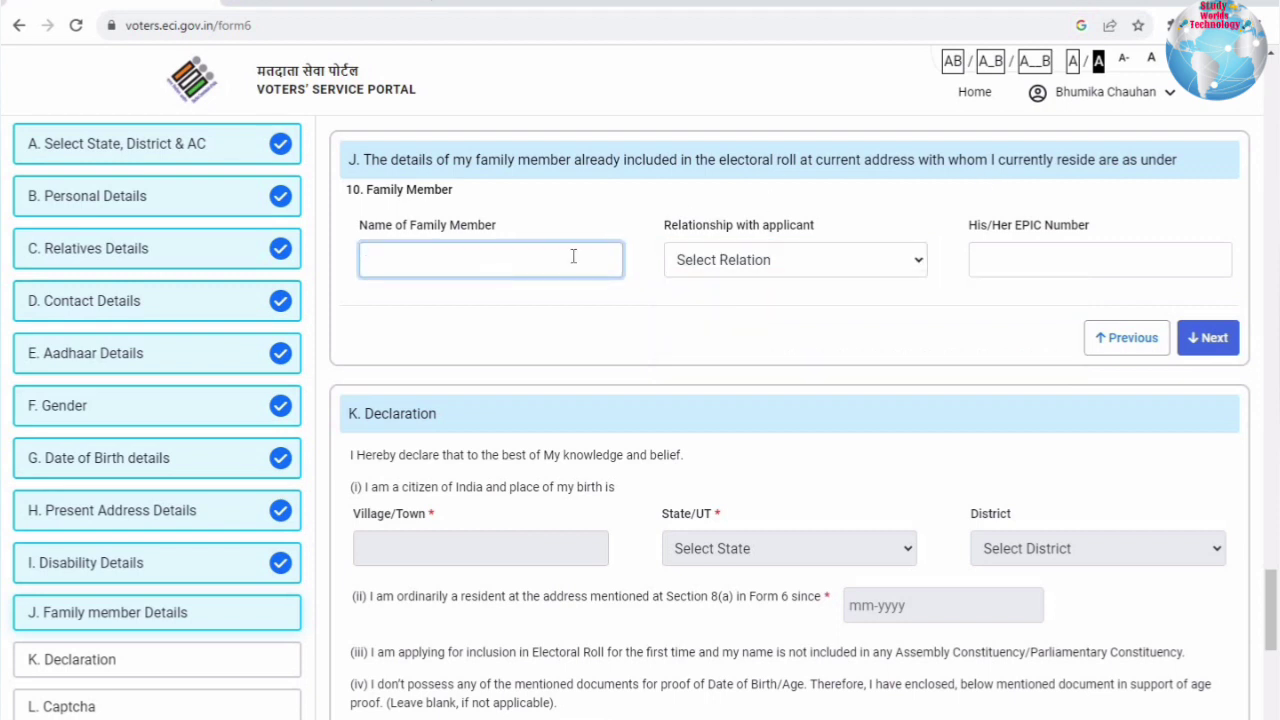
click(760, 262)
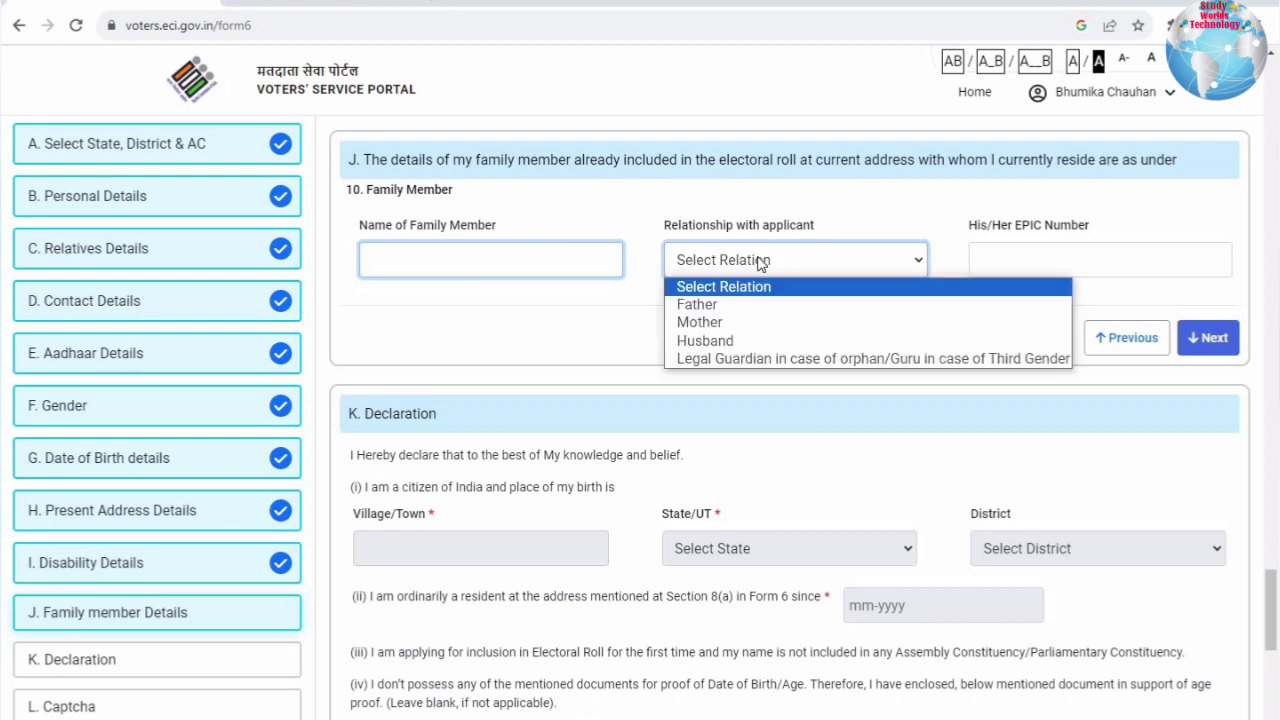
click(724, 324)
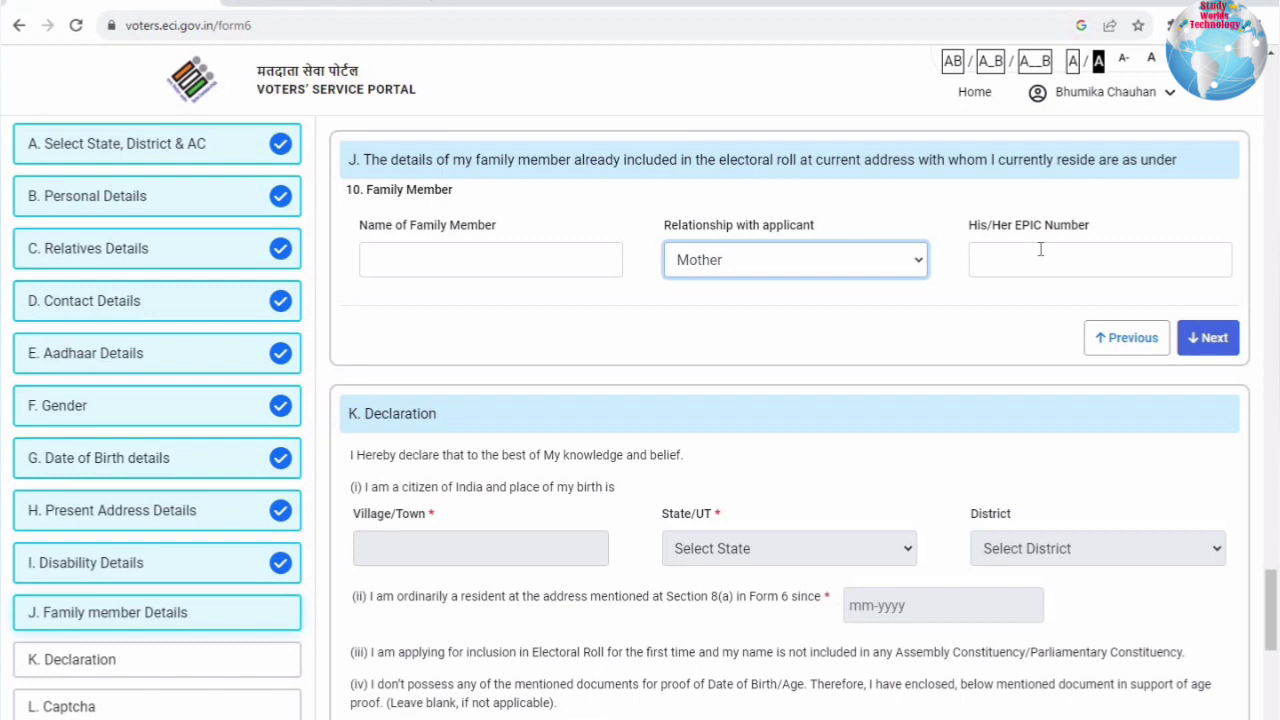
click(1040, 250)
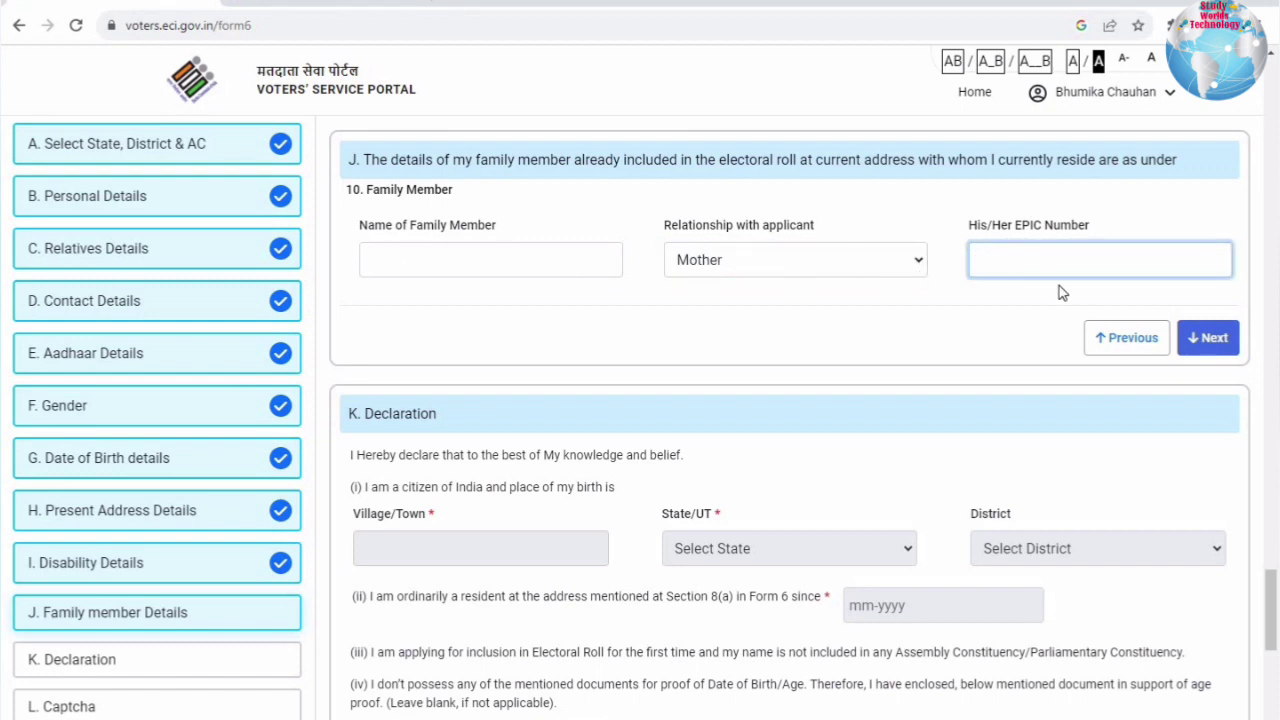
Record the birthplace village dhakka in state NCT OF Delhi, district CENTRAL.
scroll(425, 250, down, 3)
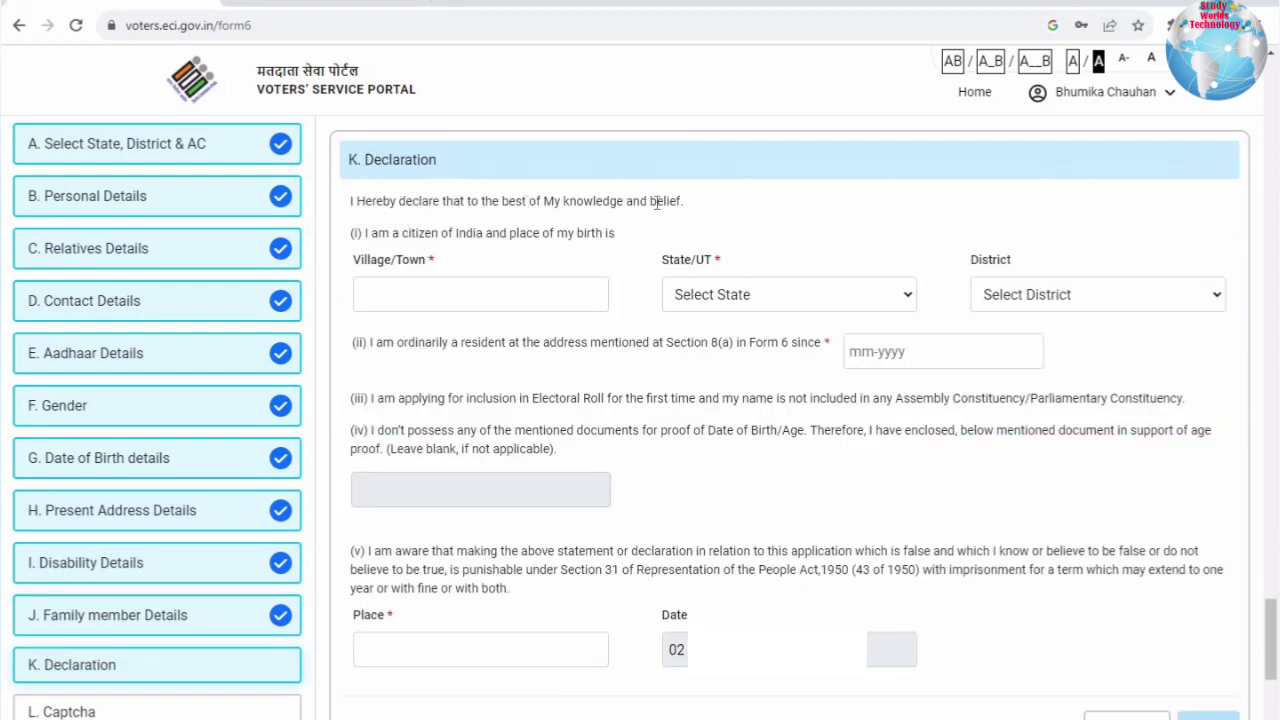
click(390, 290)
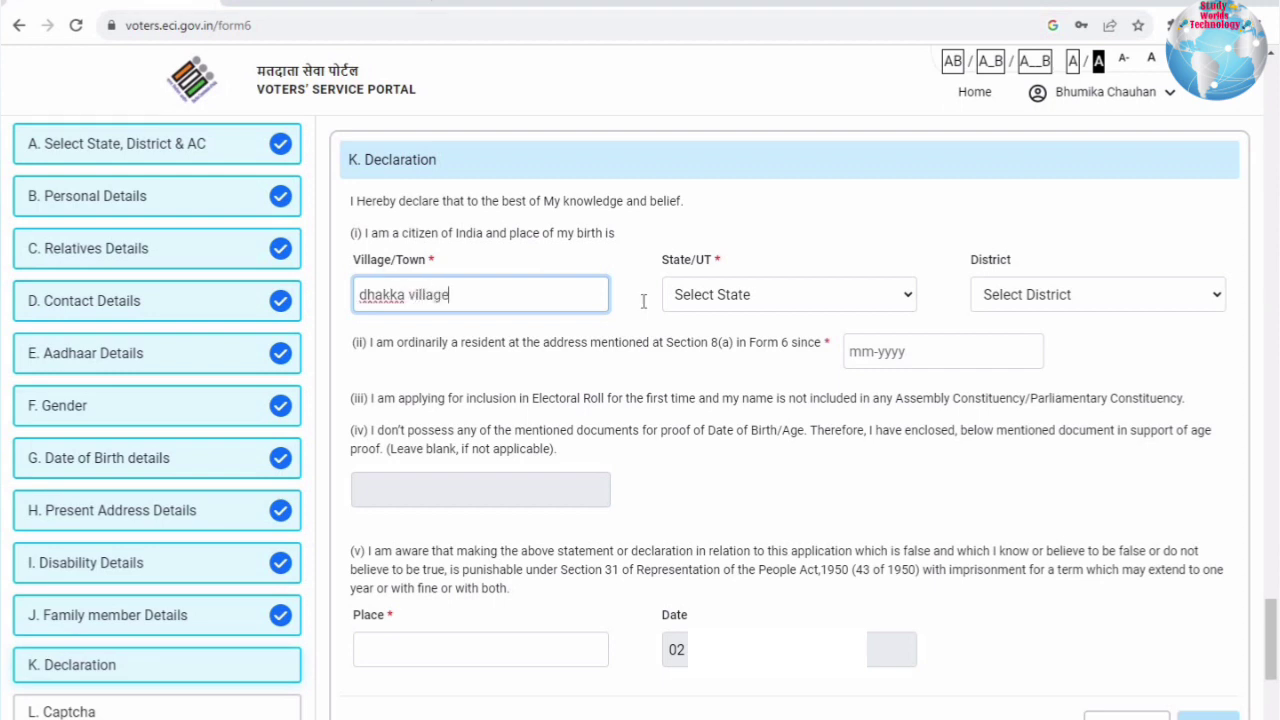
click(768, 302)
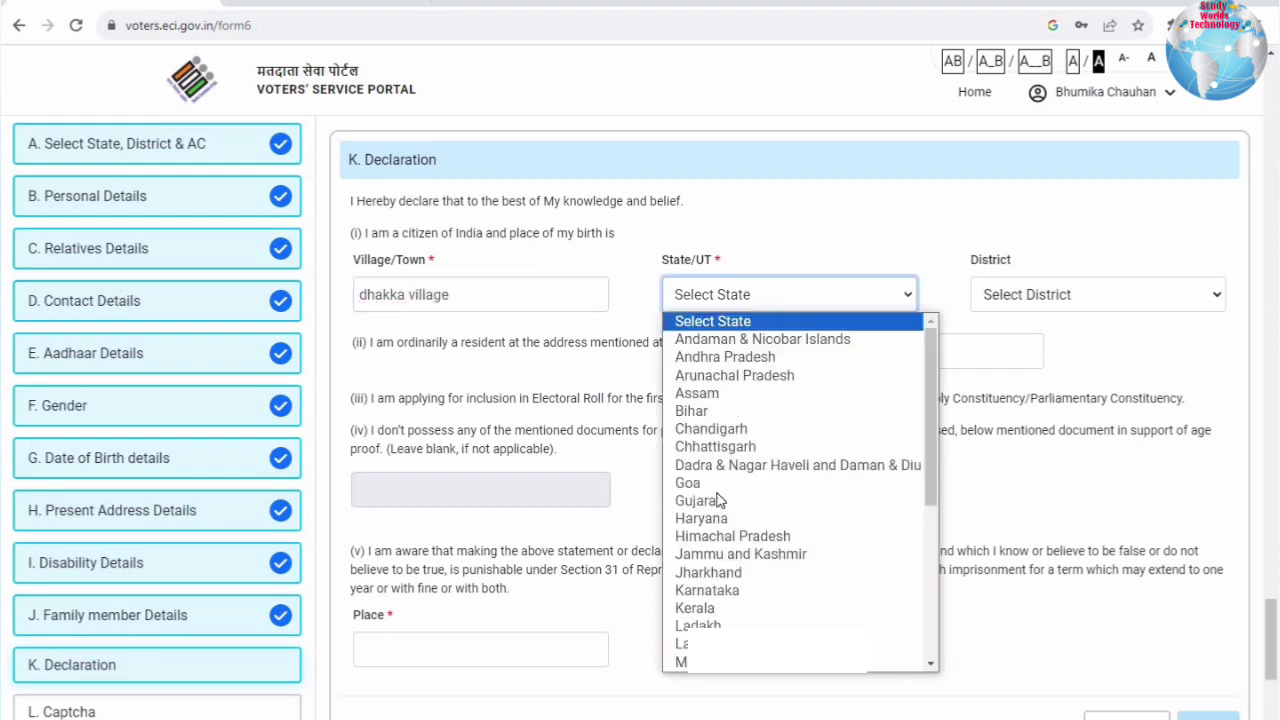
scroll(748, 592, down, 5)
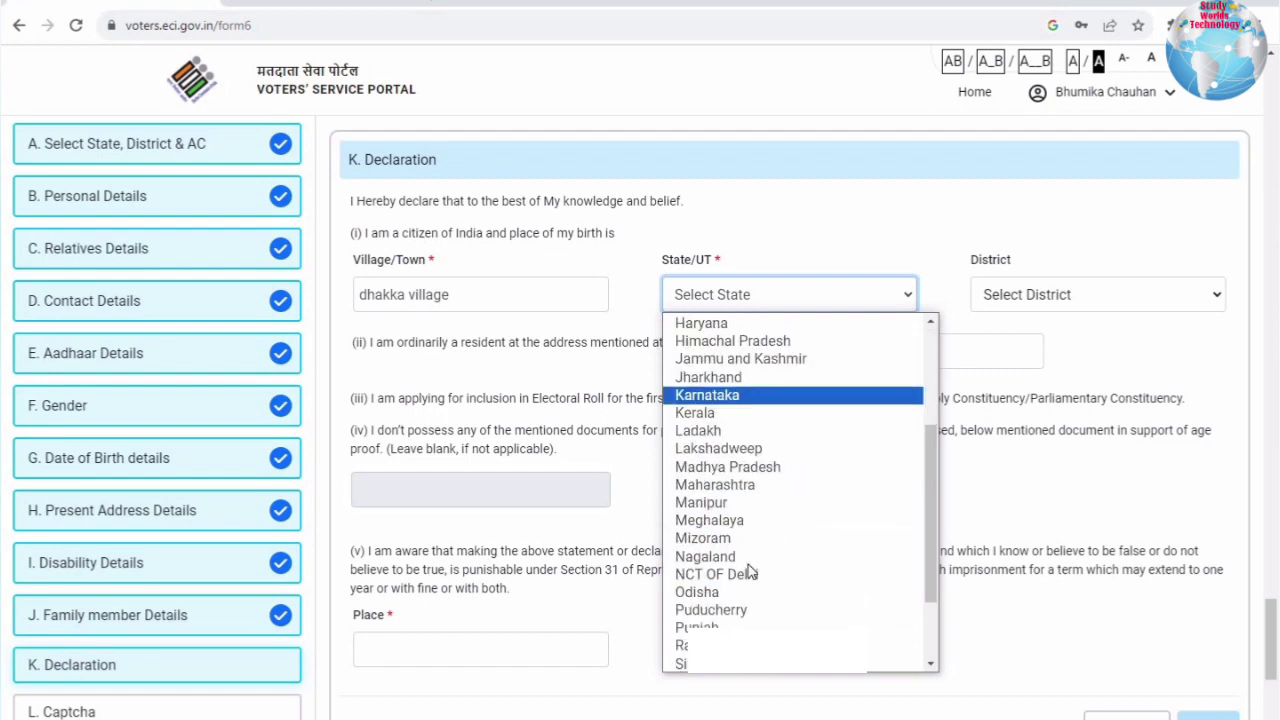
click(745, 466)
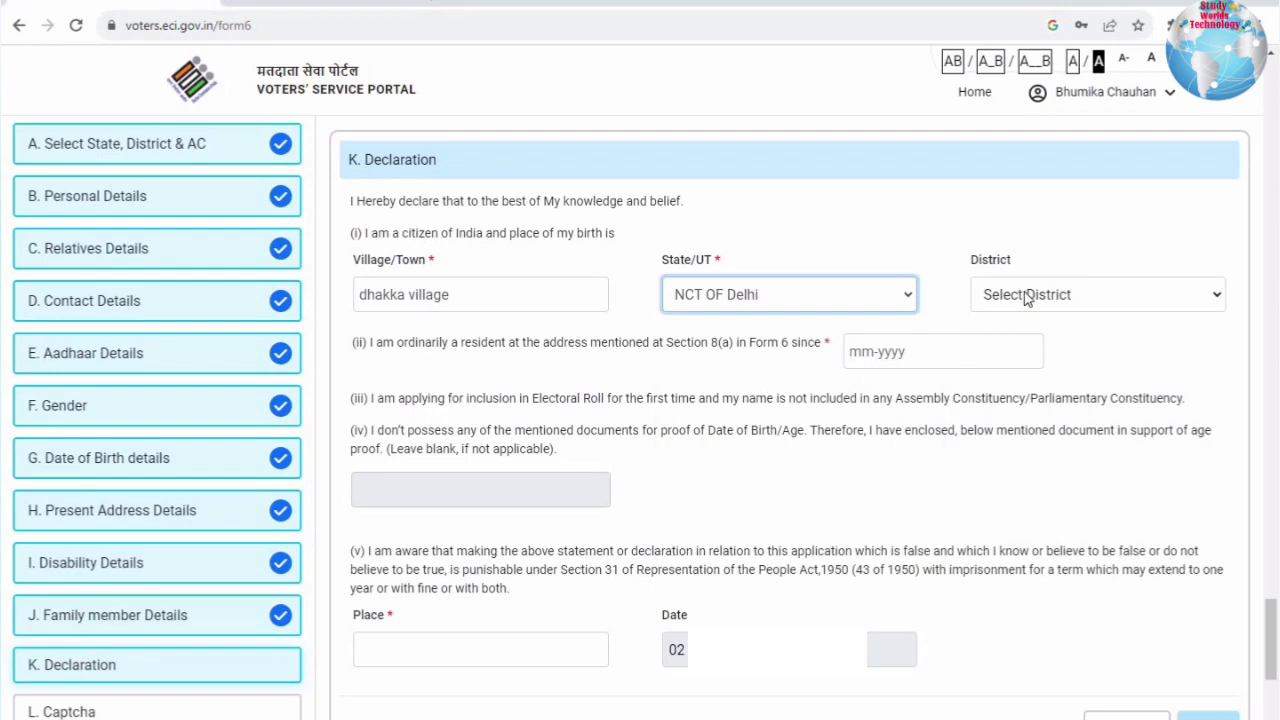
click(1025, 295)
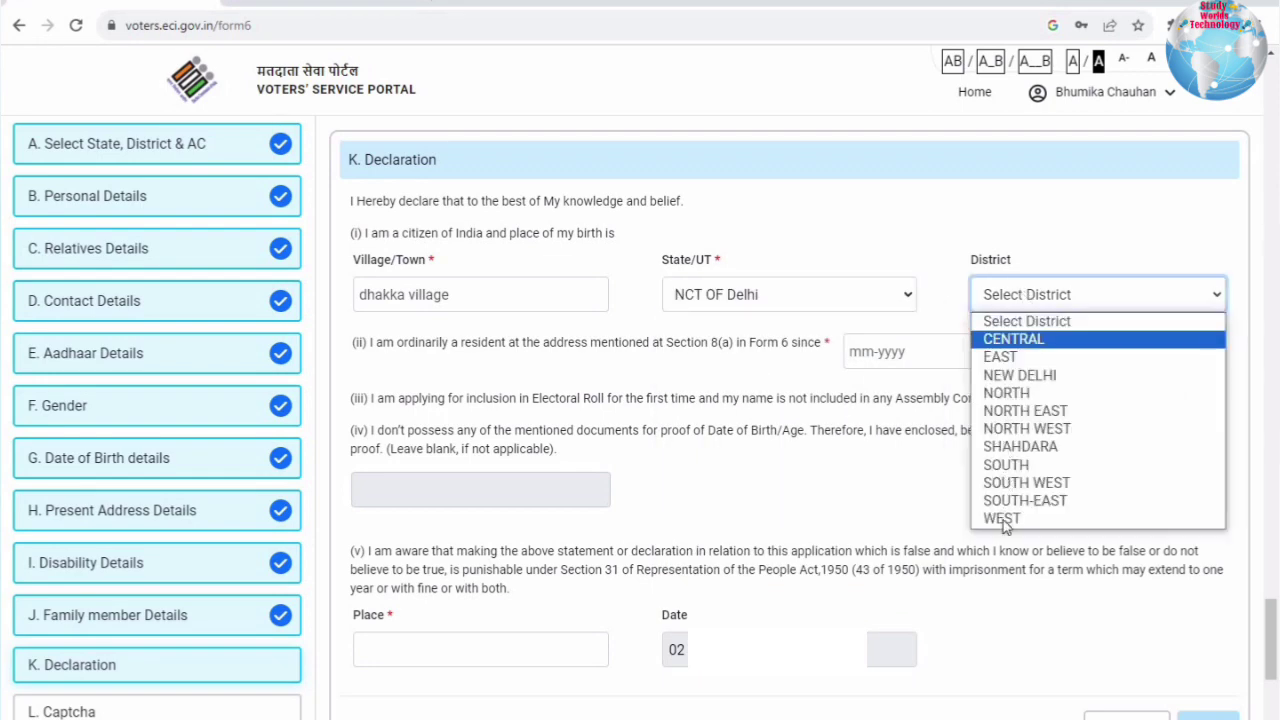
click(1013, 339)
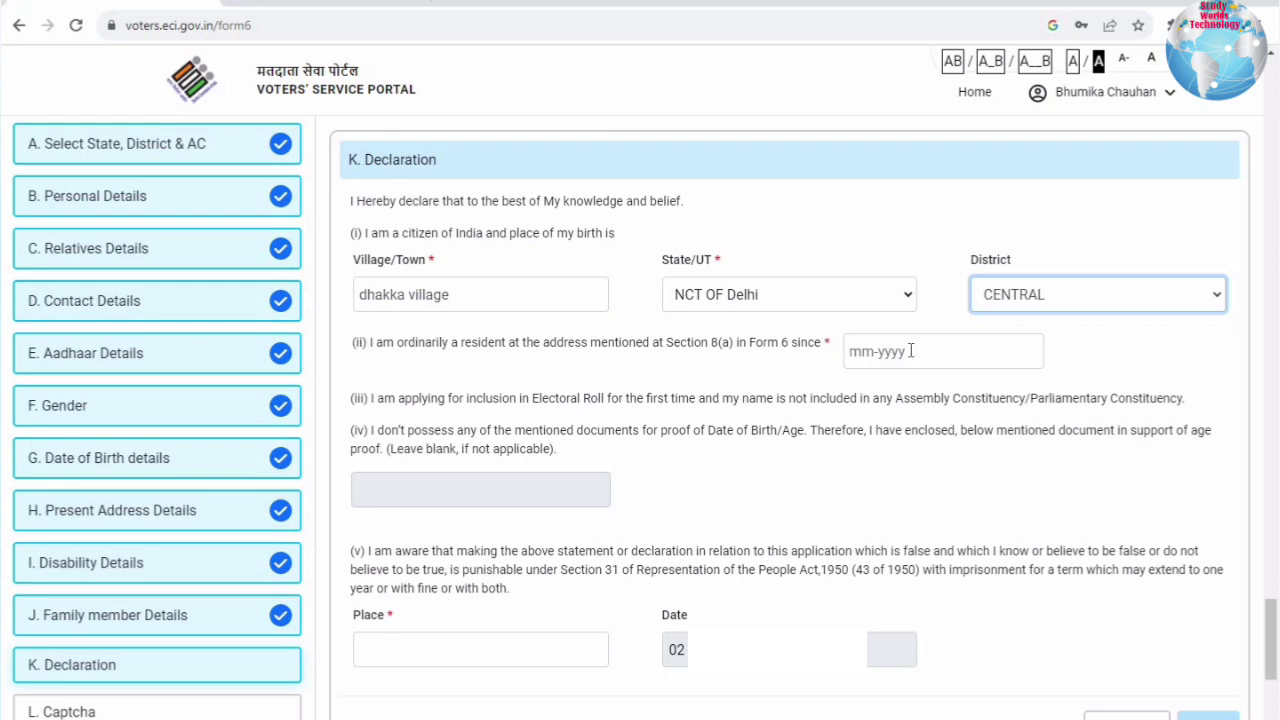
Enter residence since 08-2005 and place delhi, completing the declaration.
click(879, 356)
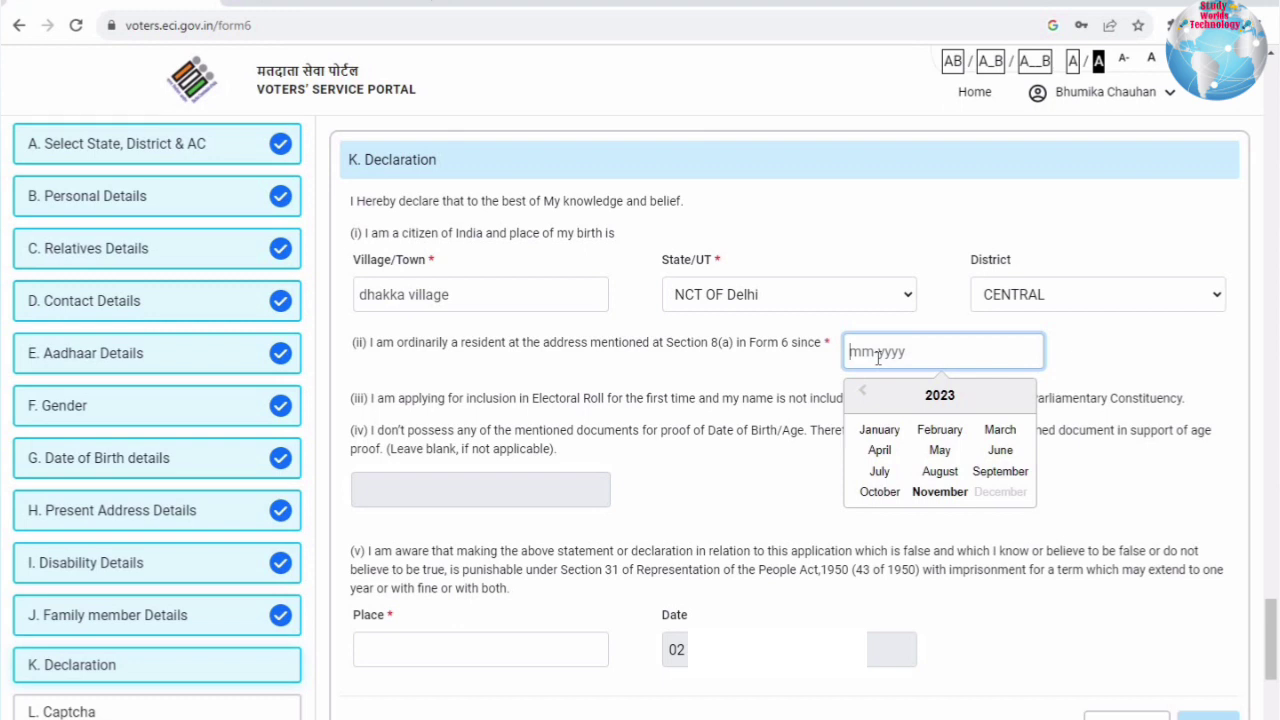
text(08-2005)
click(443, 658)
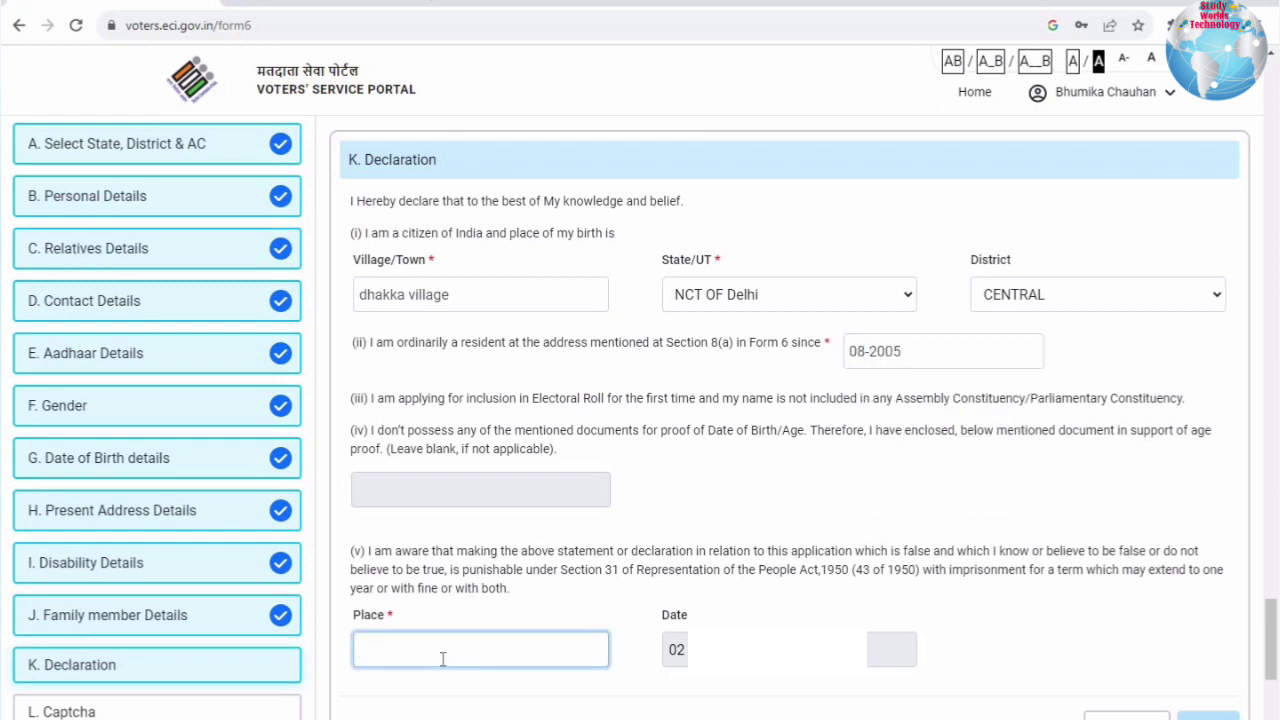
text(delhi)
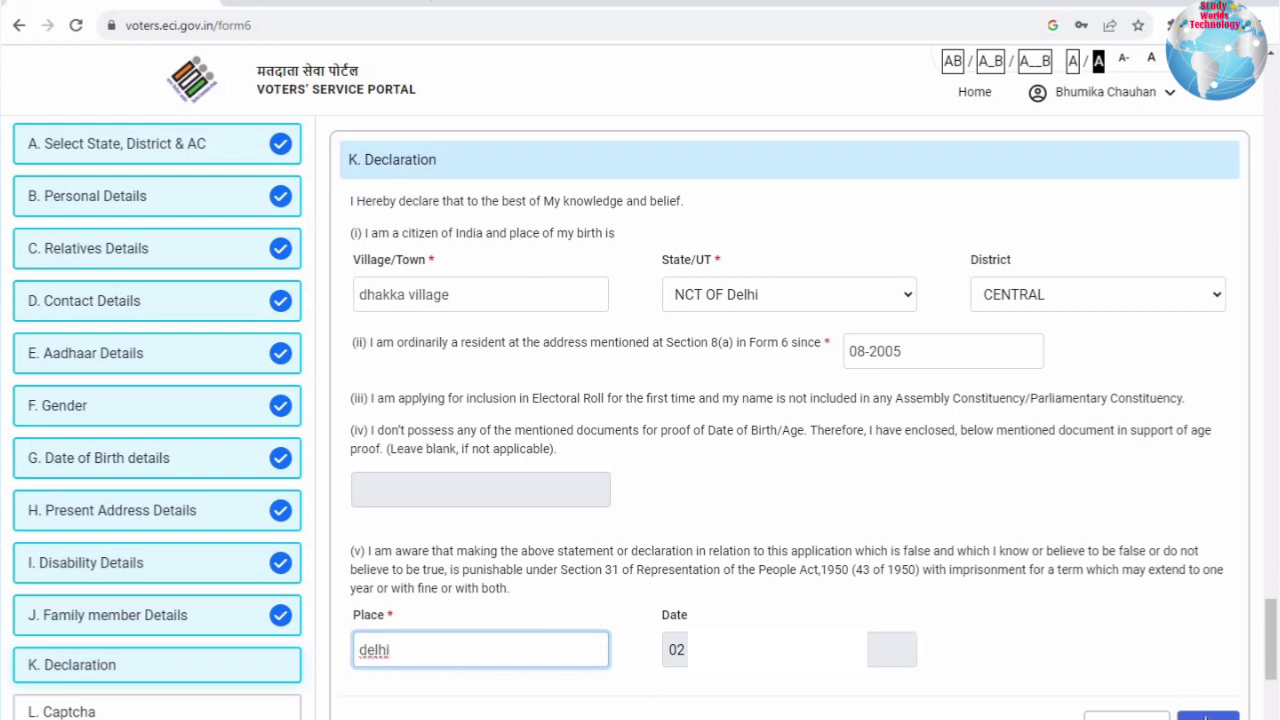
key(Return)
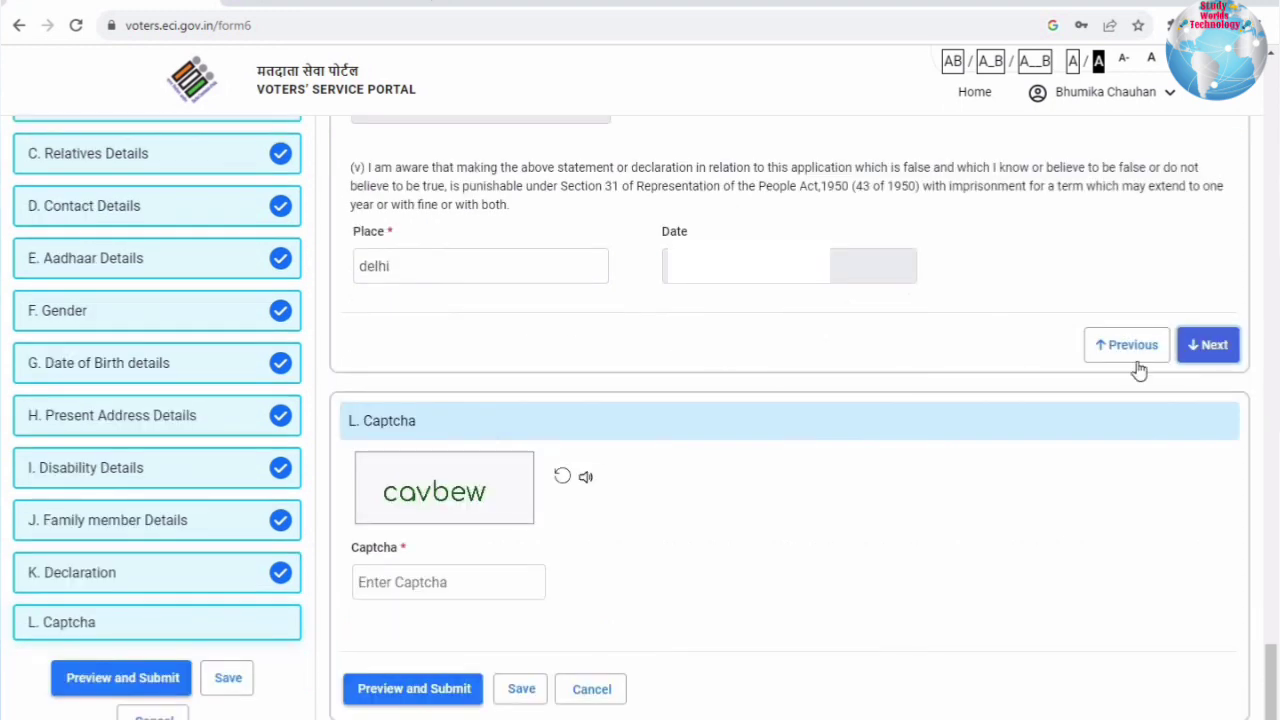
Enter the captcha text and open the Form 6 preview.
click(390, 587)
text(cavbew)
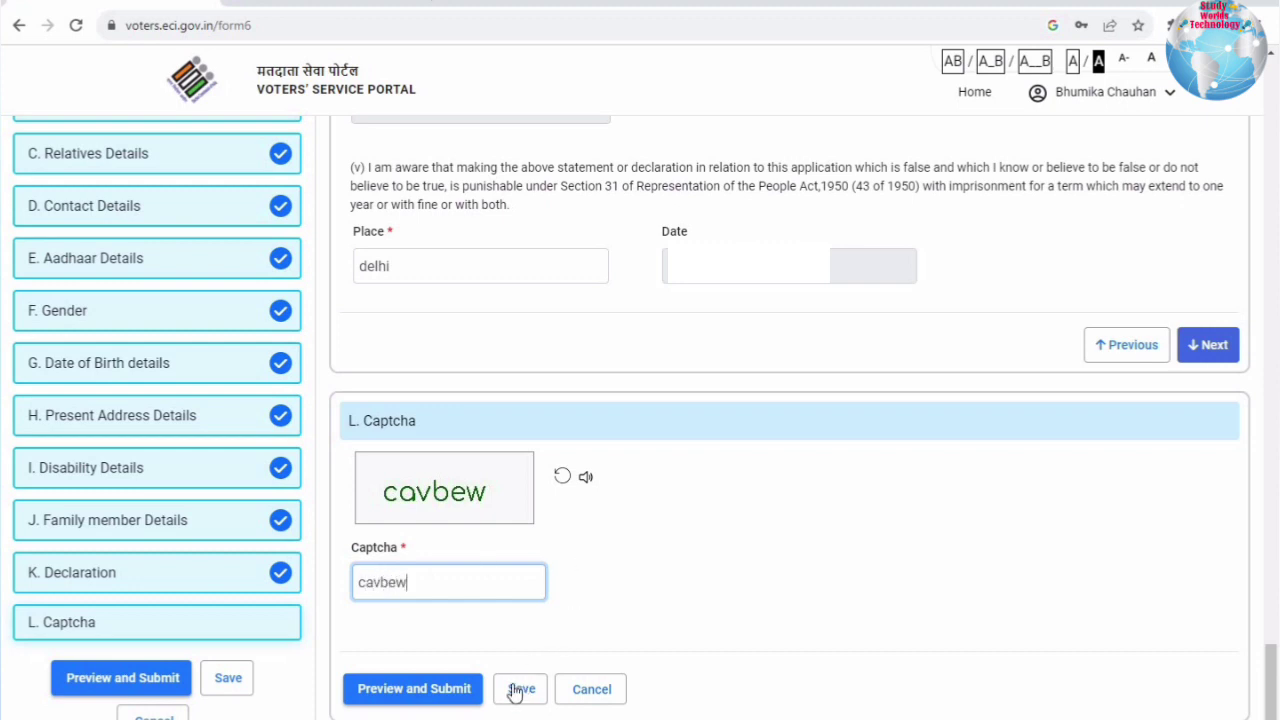
click(418, 694)
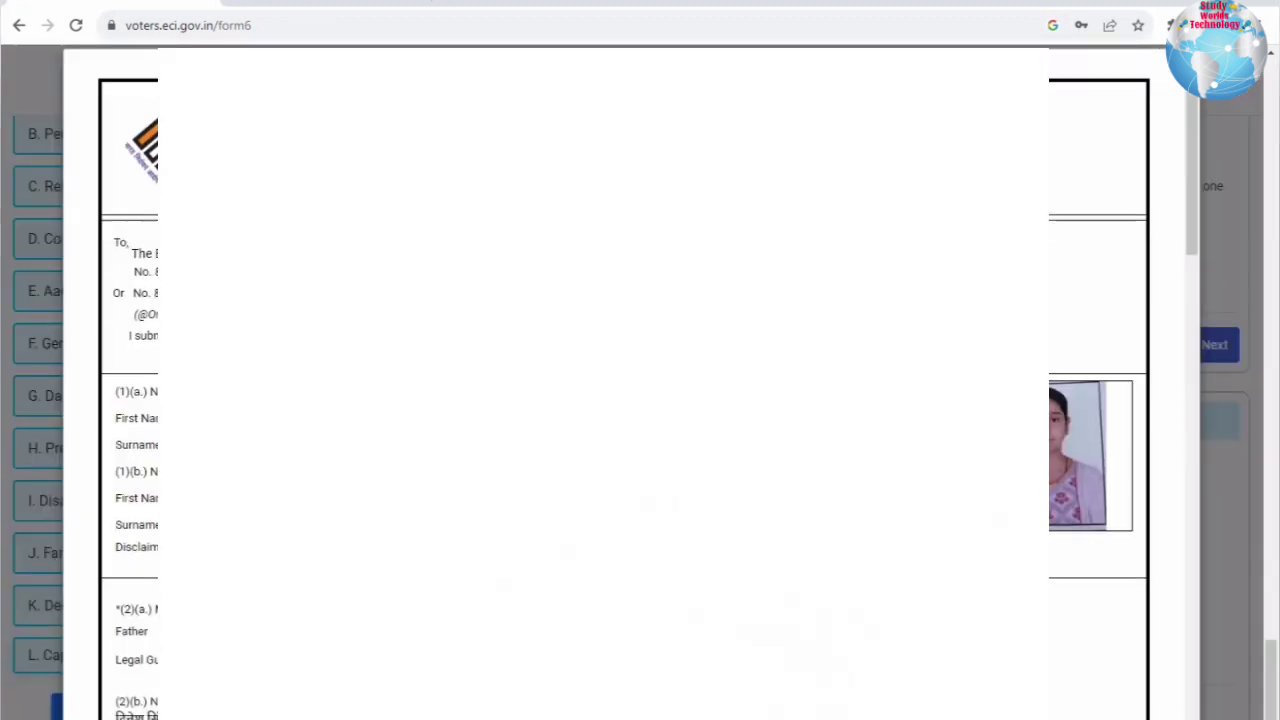
Review the Form 6 preview down to the declaration, submit it, and confirm YES.
scroll(648, 384, down, 3)
scroll(648, 384, down, 5)
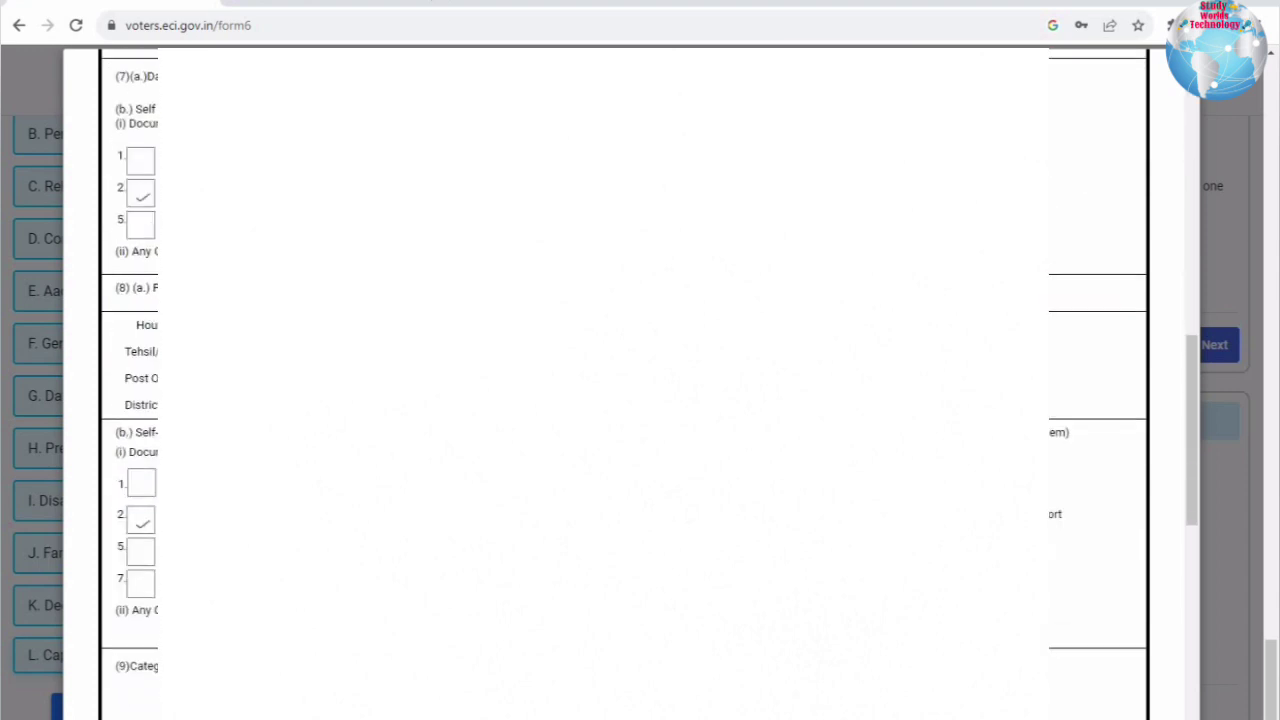
scroll(648, 384, down, 5)
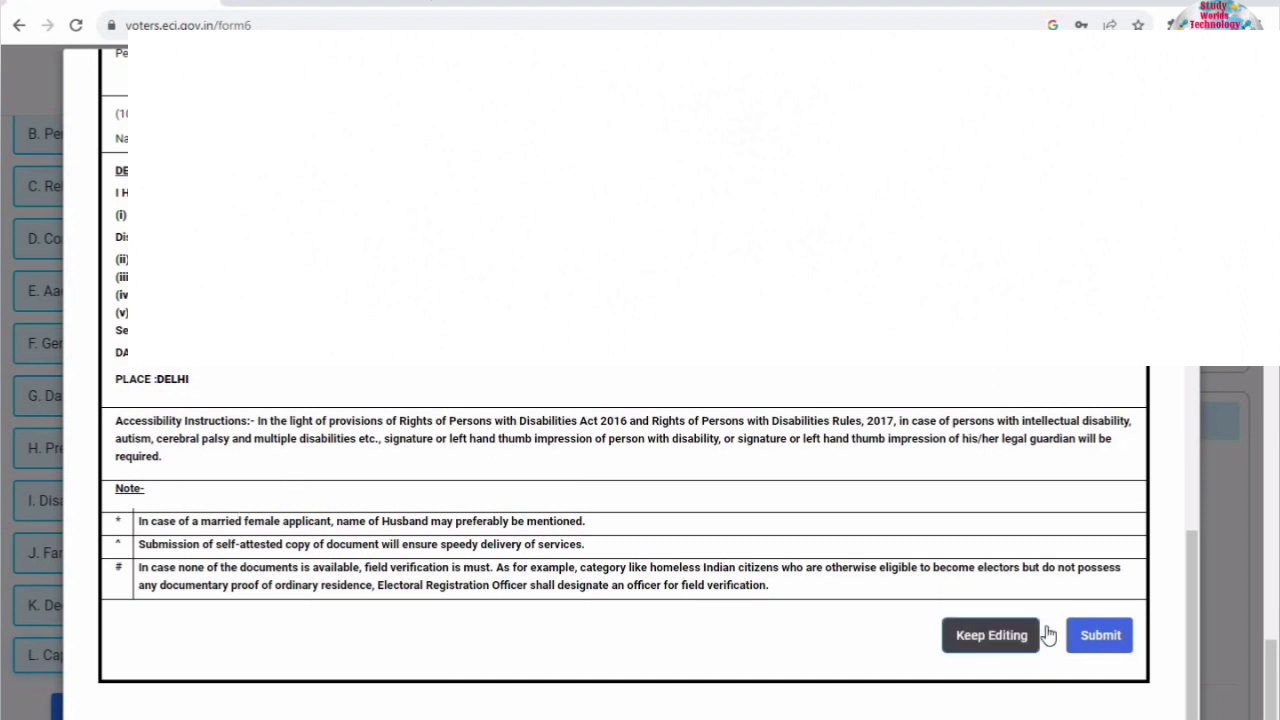
click(1097, 637)
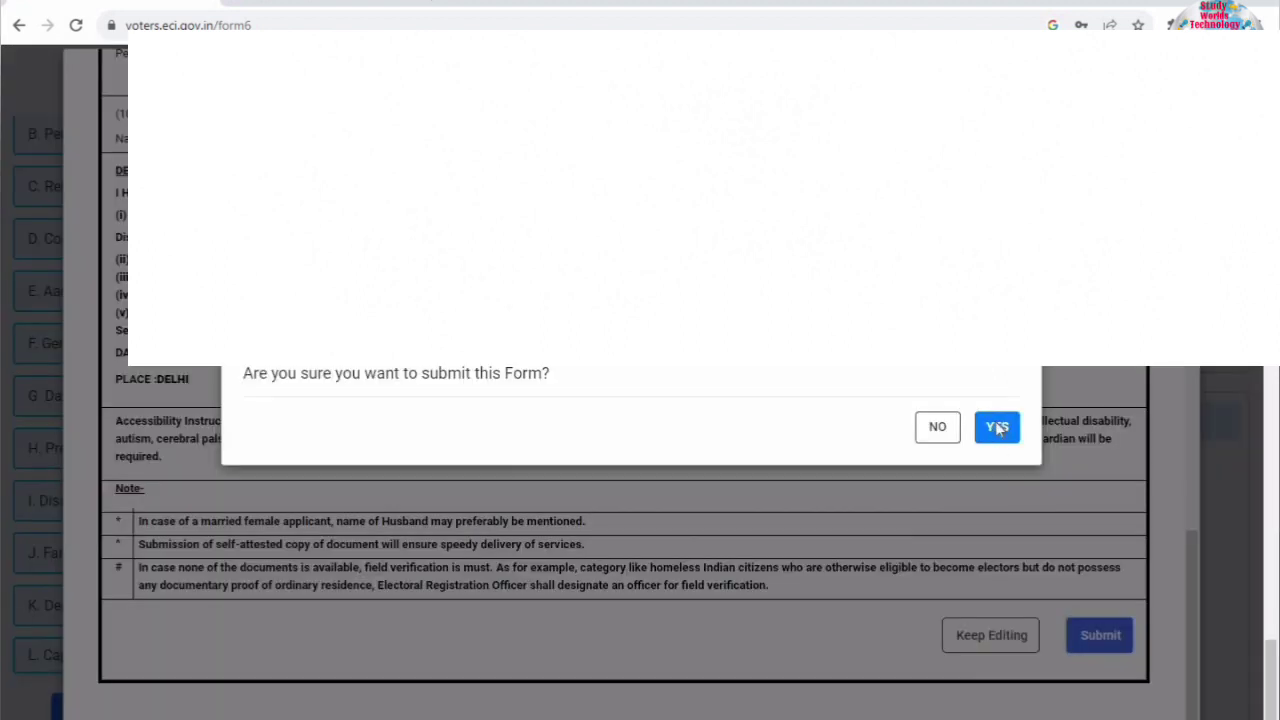
click(998, 428)
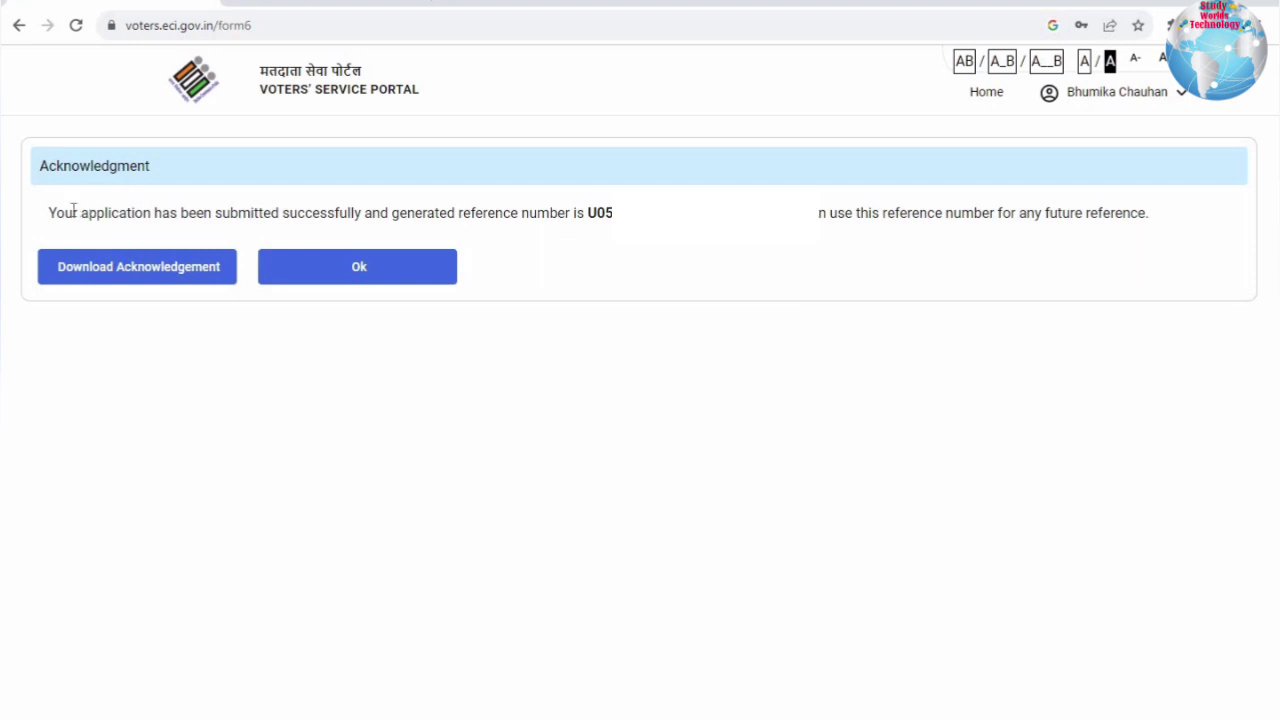
Copy the reference number from the downloaded acknowledgment PDF and return to the portal home page.
drag(78, 213, 711, 266)
click(711, 266)
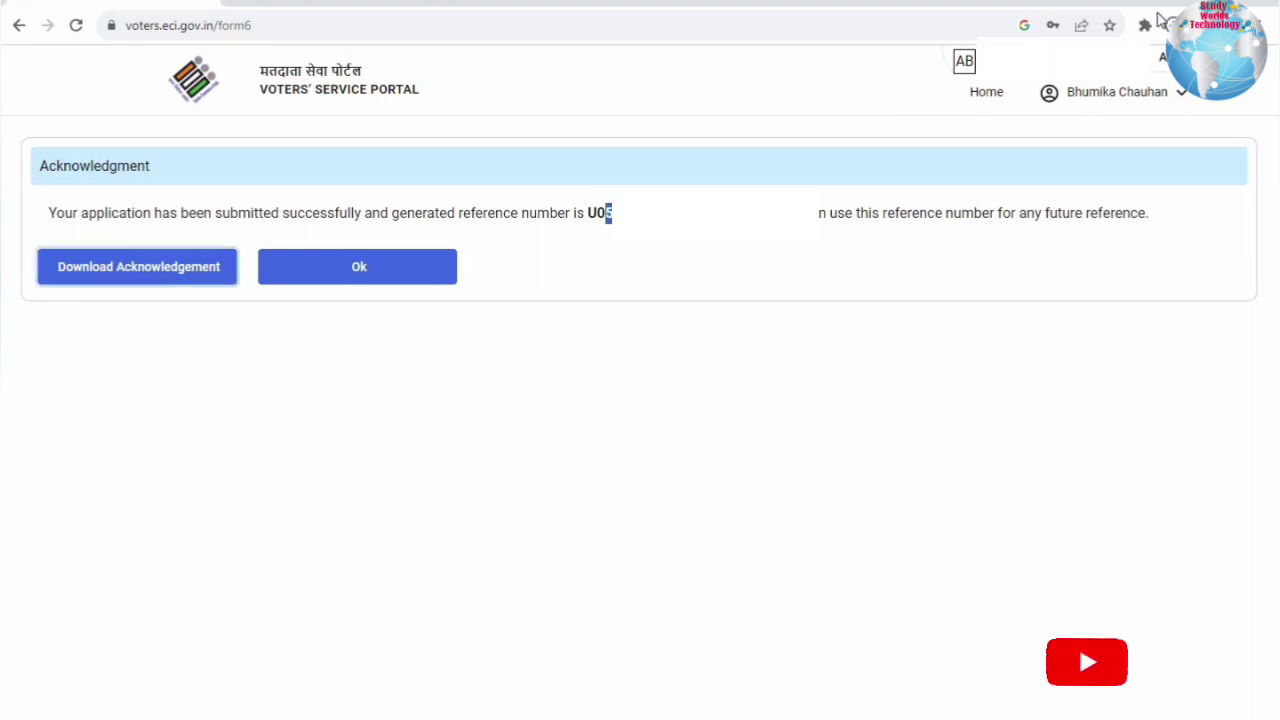
click(995, 82)
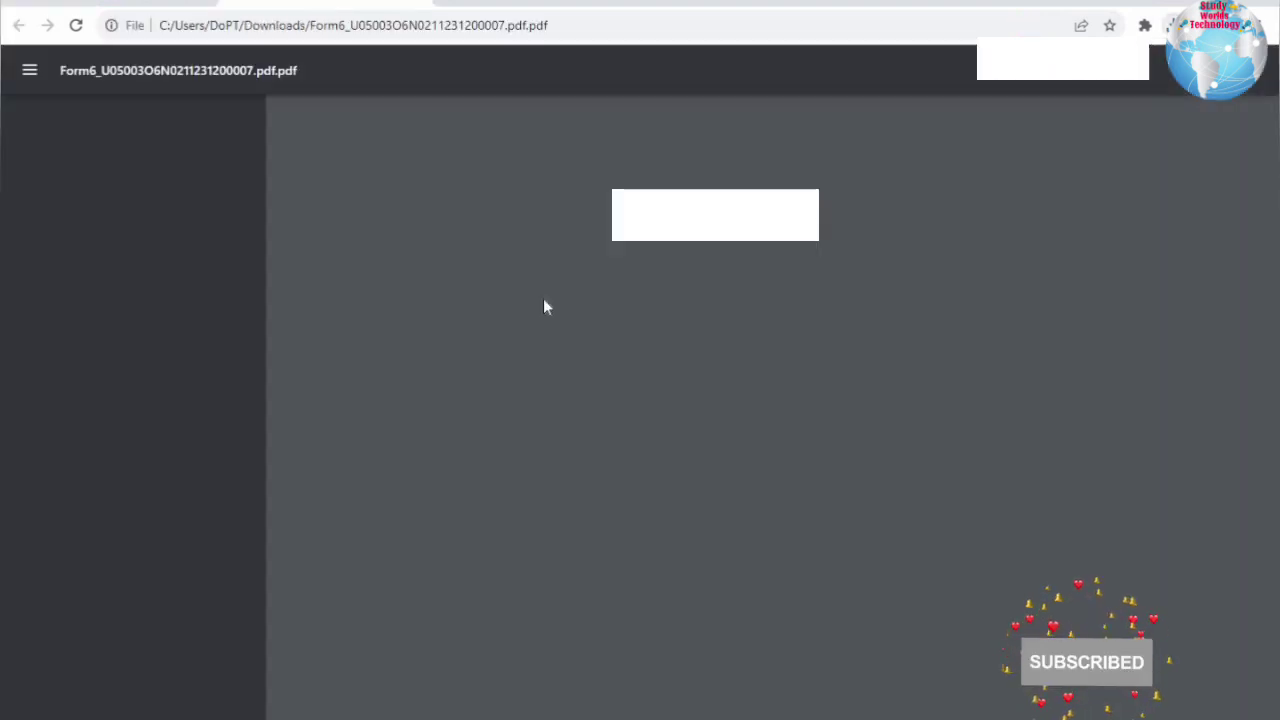
scroll(995, 82, down, 5)
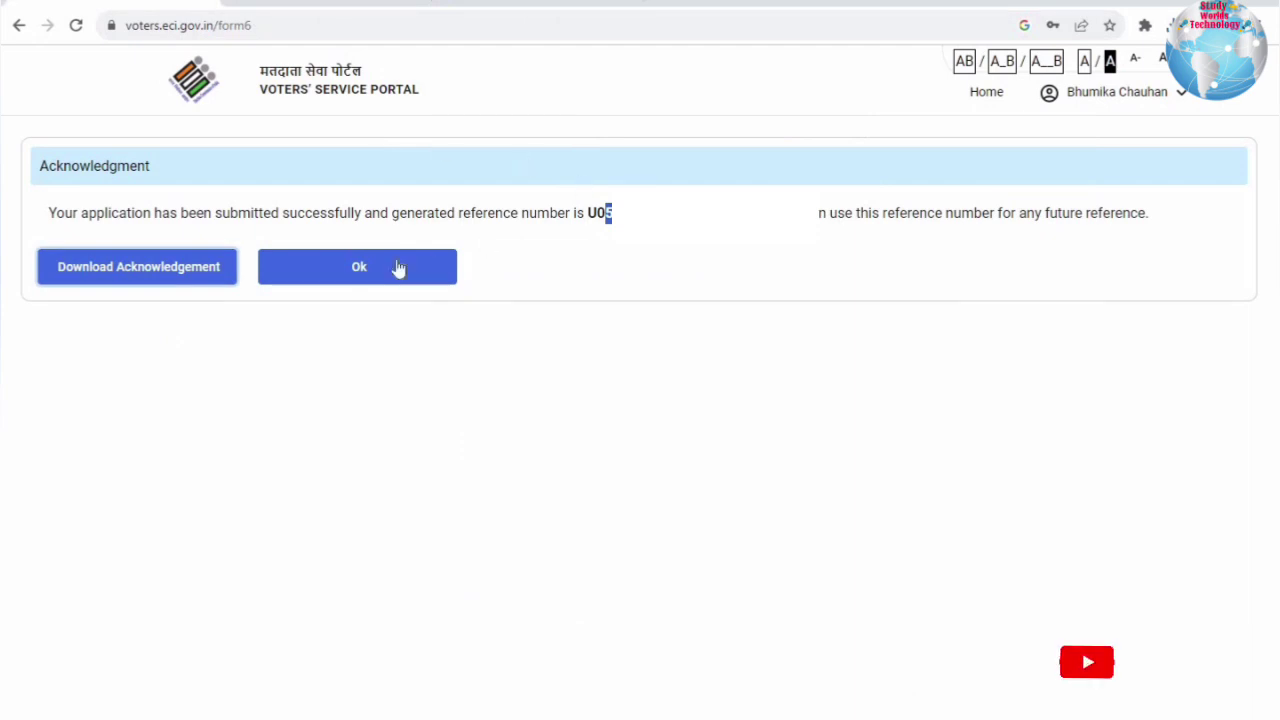
drag(581, 212, 612, 212)
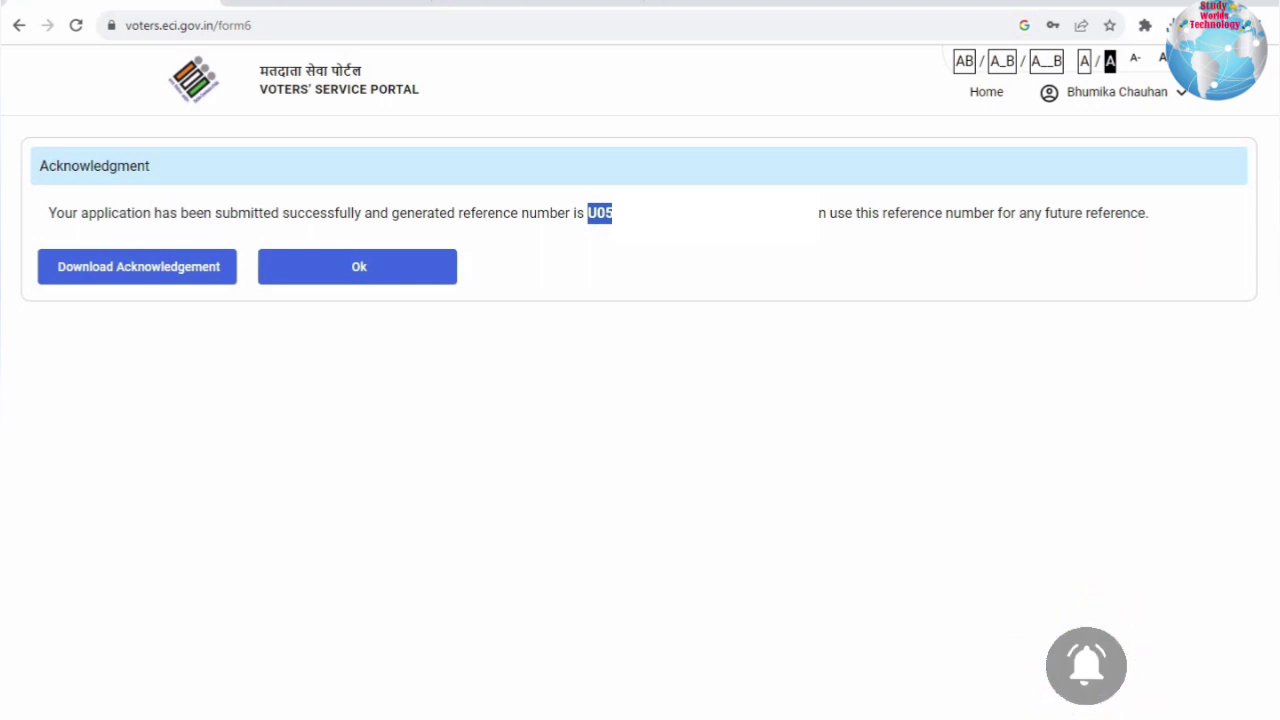
click(318, 268)
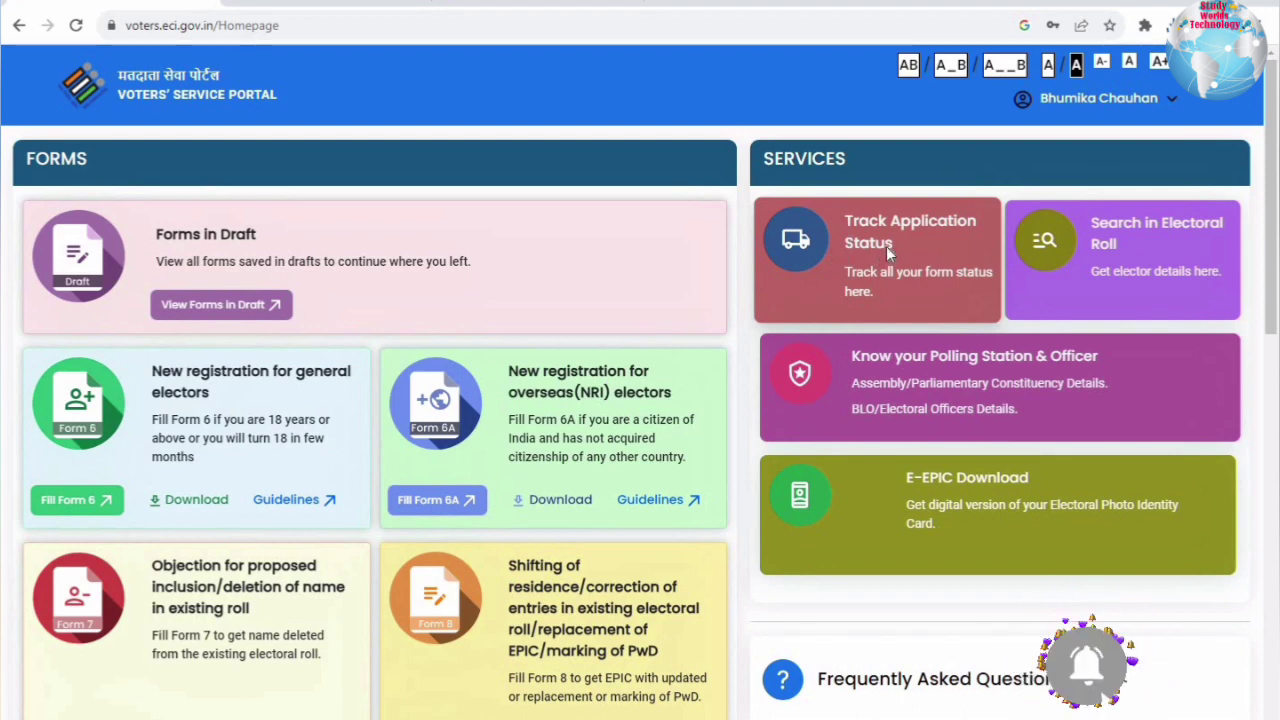
Look up the application status by pasting the reference number with state NCT OF Delhi.
click(887, 252)
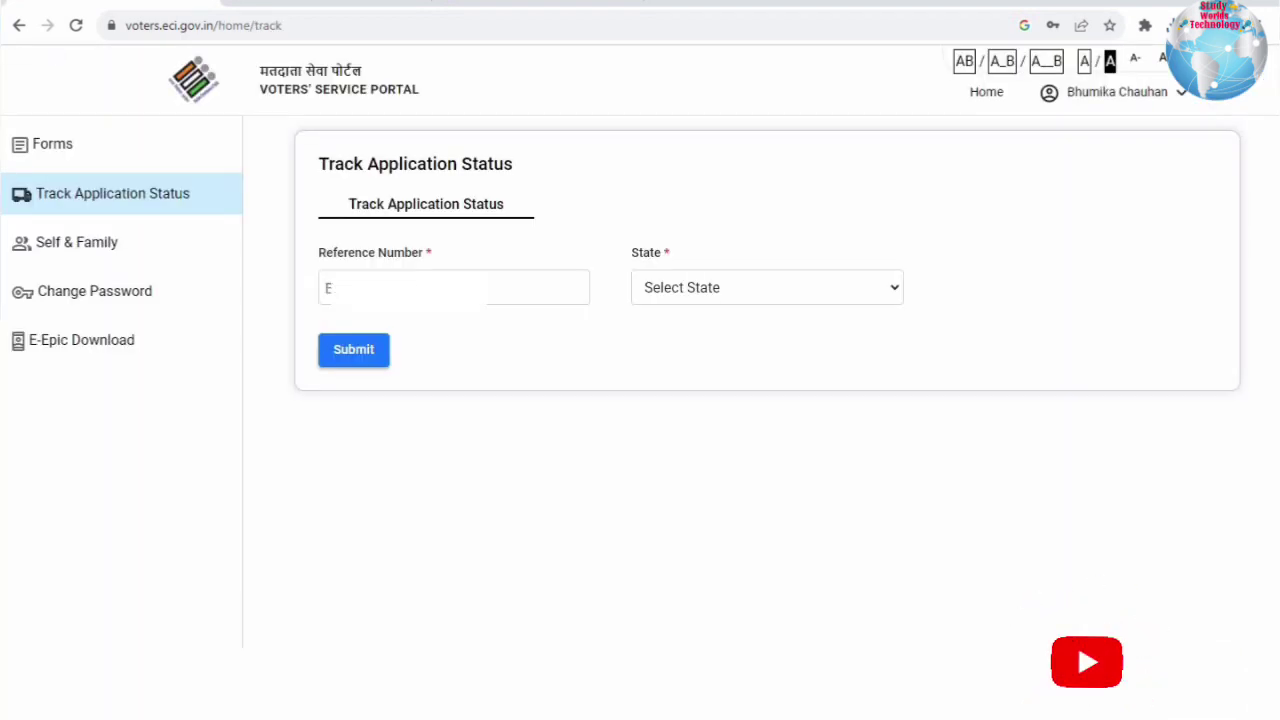
click(428, 292)
key(ctrl+v)
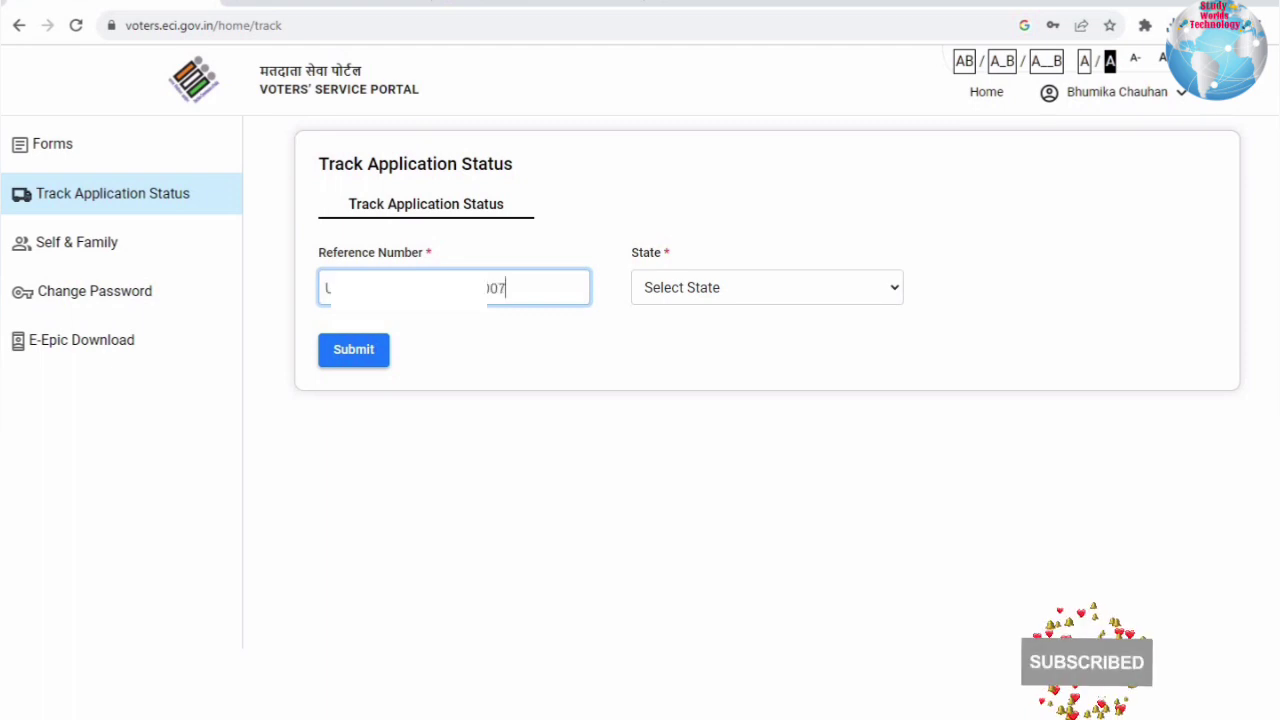
click(704, 295)
scroll(704, 557, down, 3)
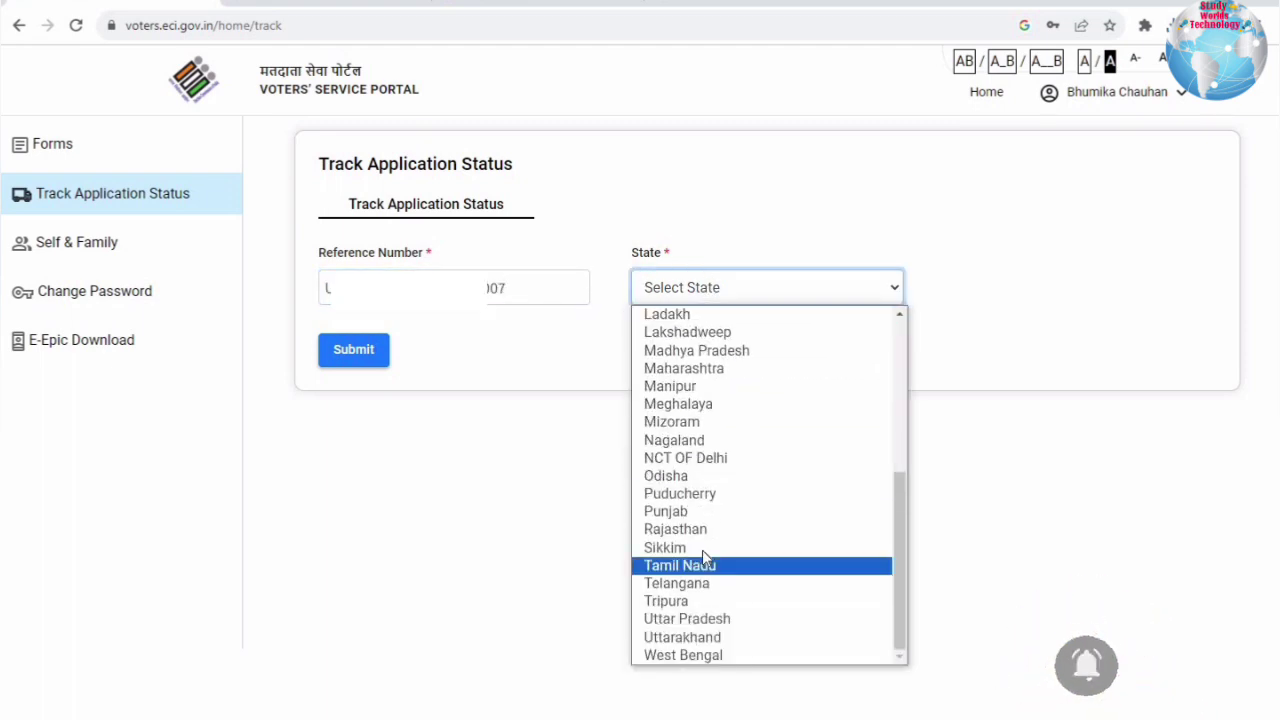
click(690, 458)
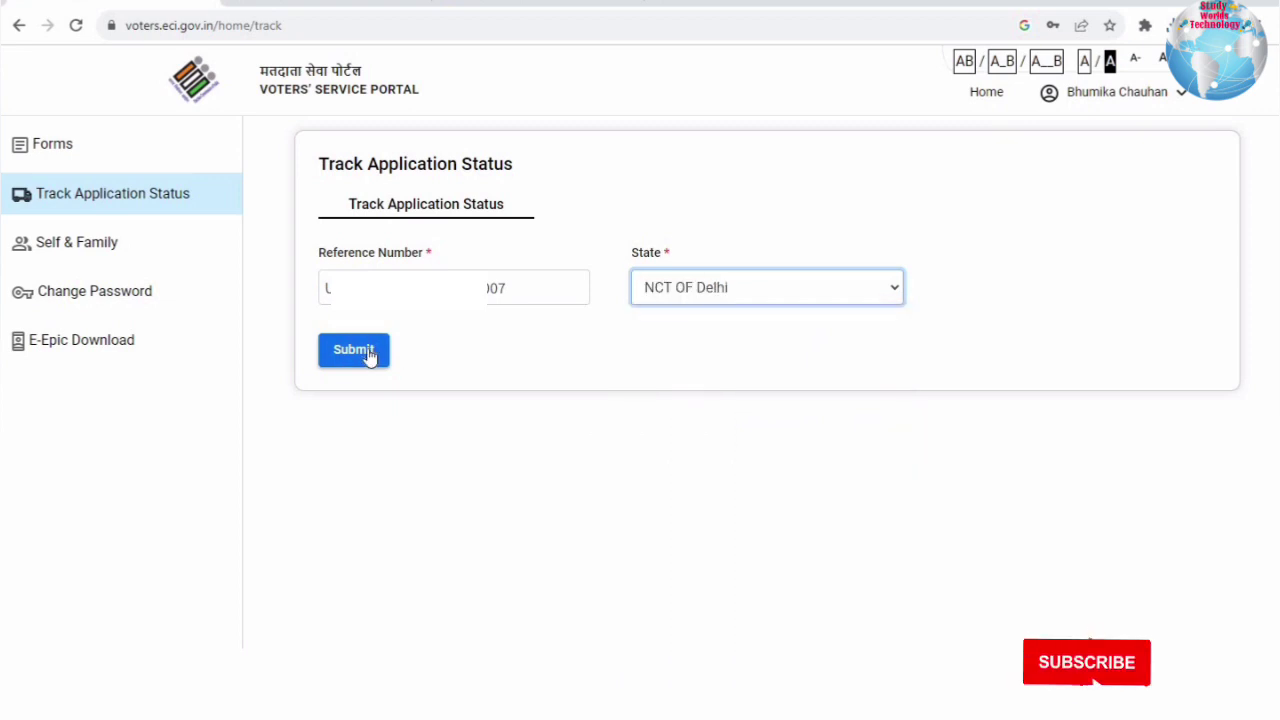
click(368, 356)
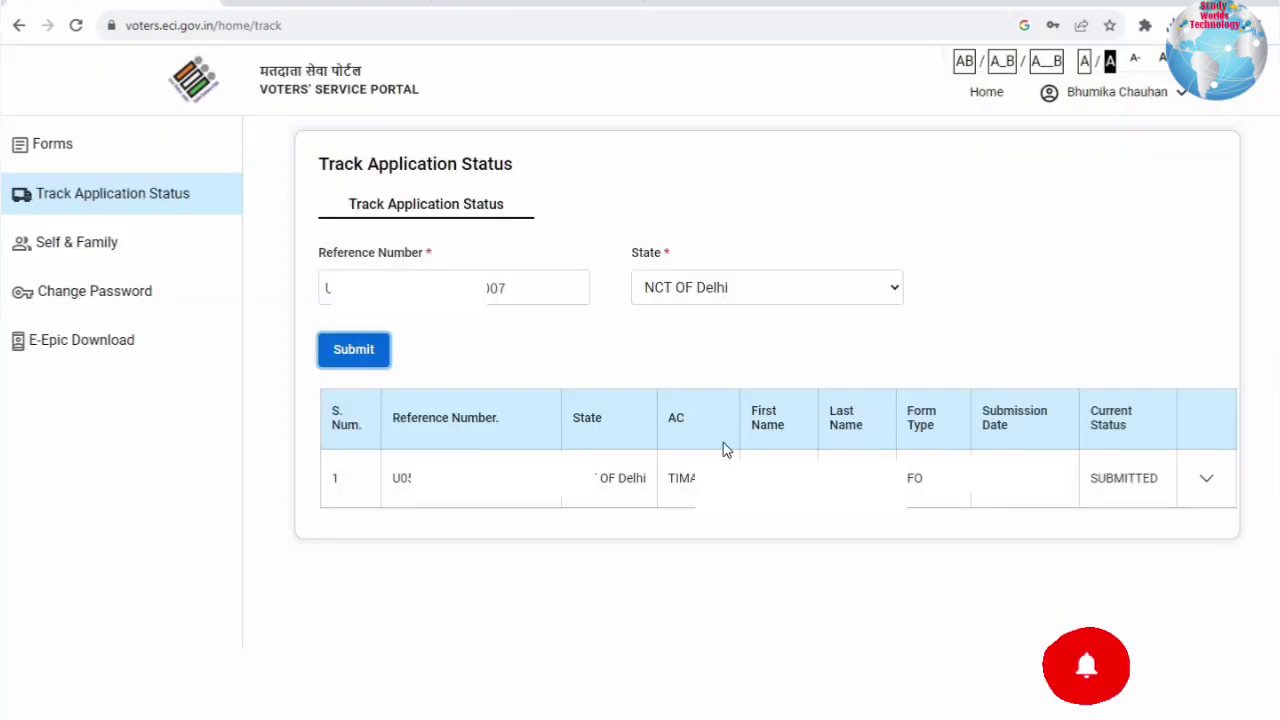
Expand the result row to view the SUBMITTED status timeline, then return to the home page.
click(620, 478)
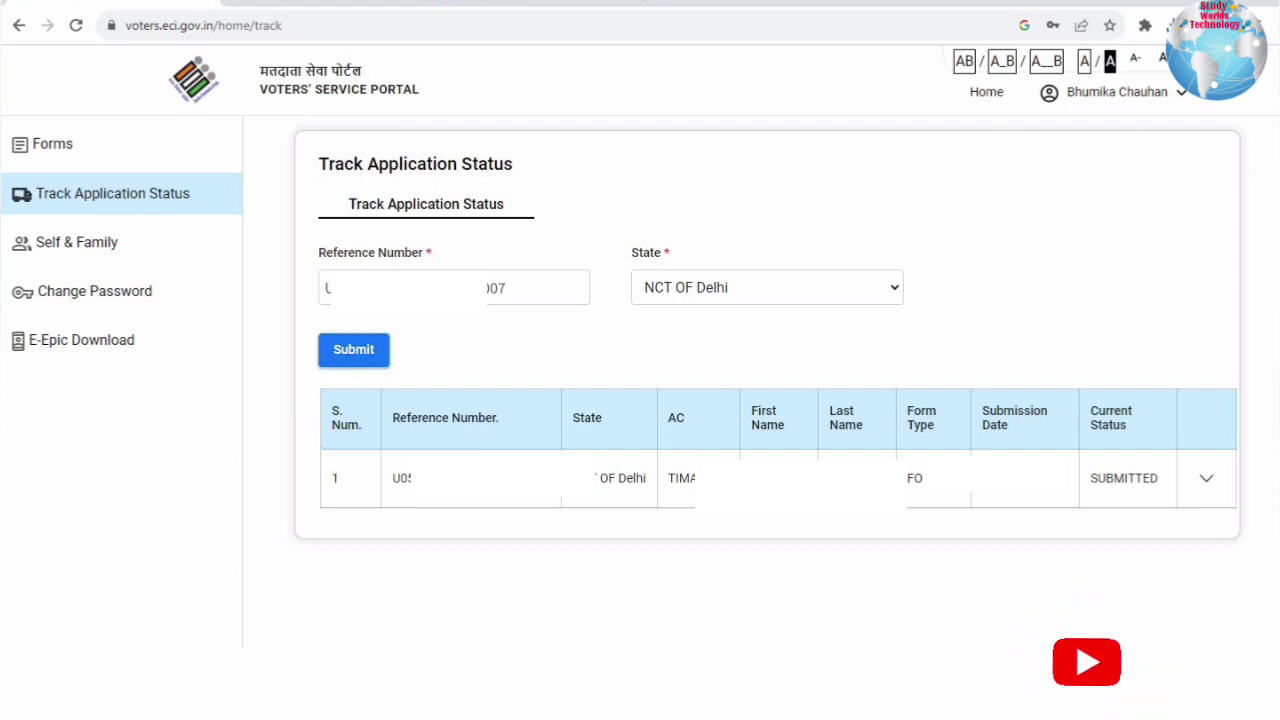
double_click(600, 478)
double_click(680, 478)
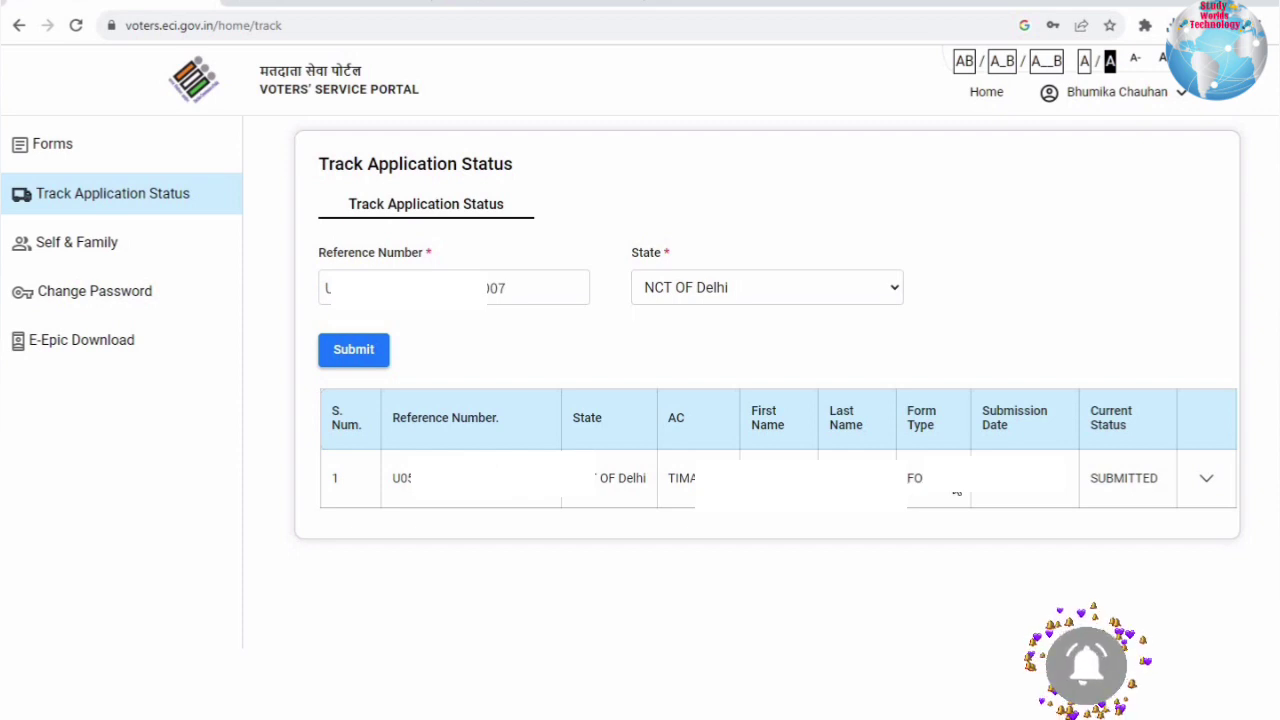
double_click(914, 478)
click(968, 494)
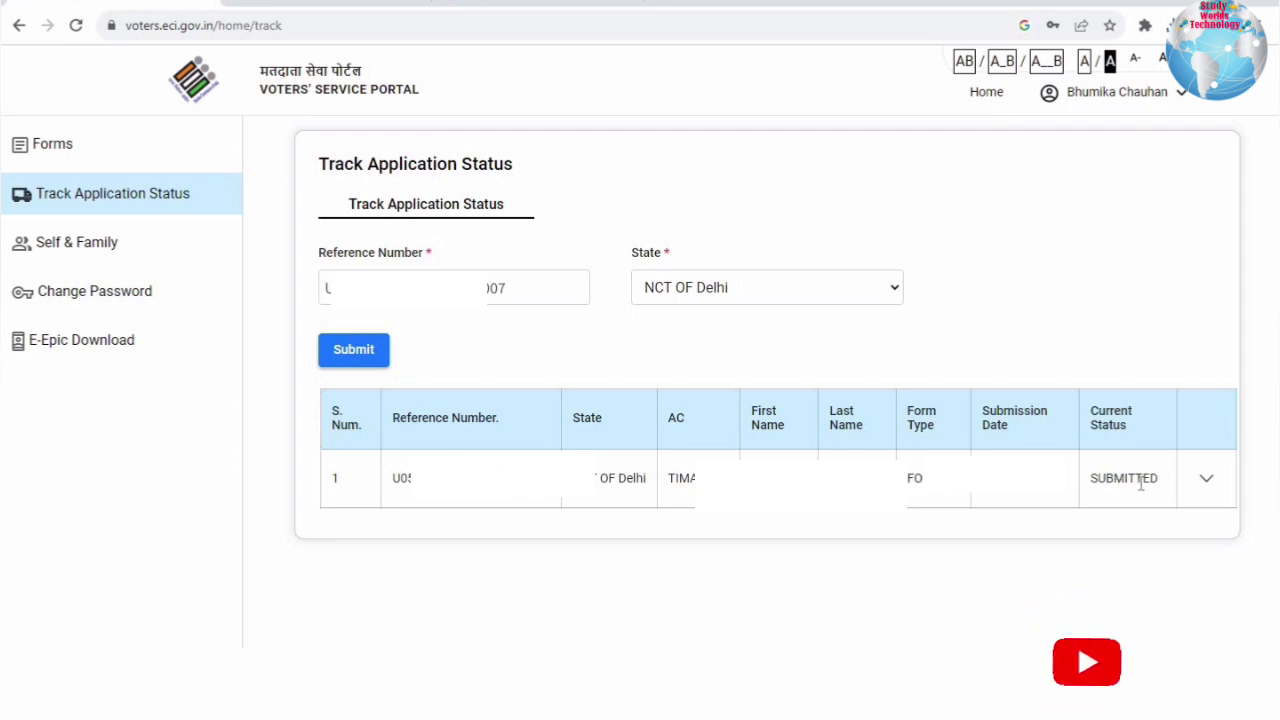
click(1212, 483)
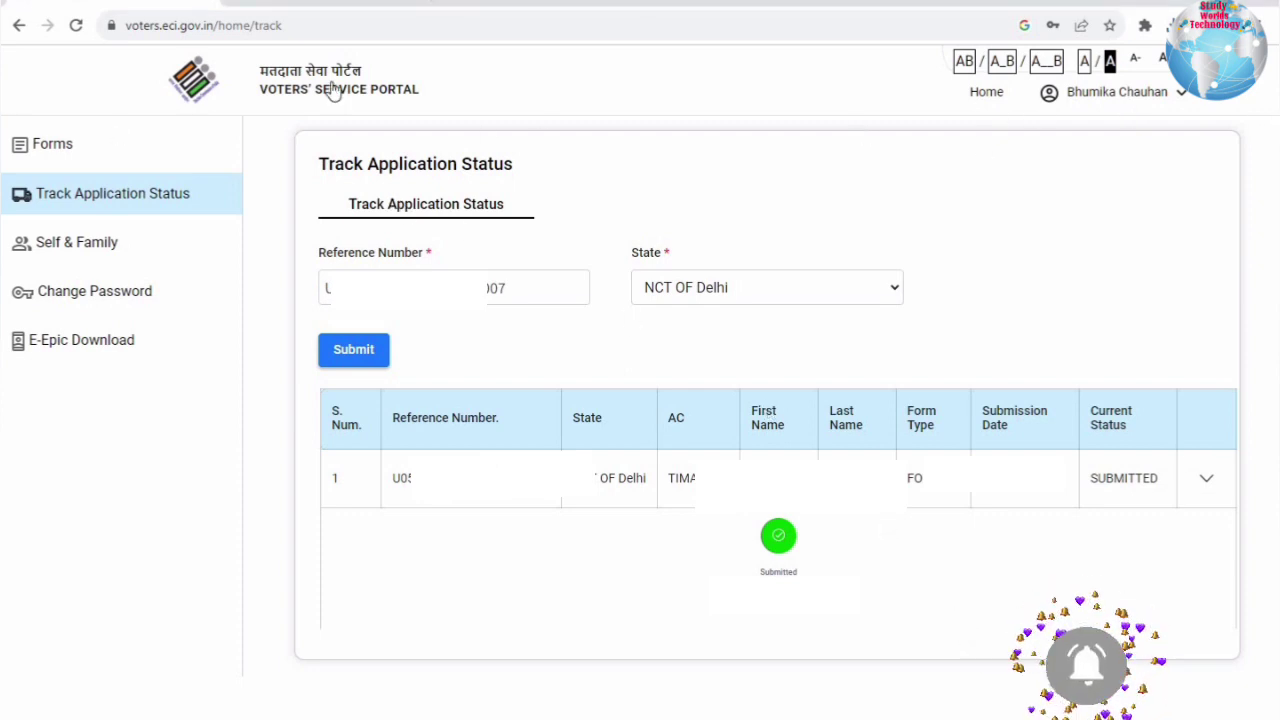
click(285, 90)
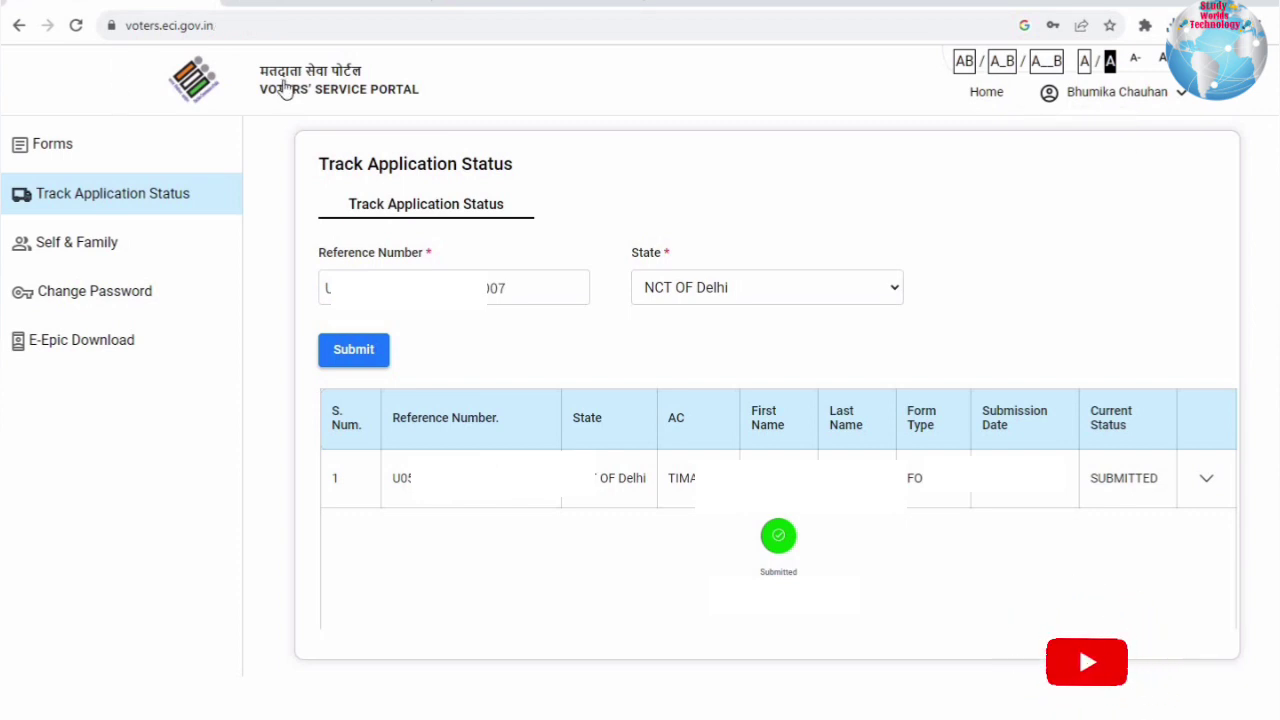
Log out of the portal account from the user-name menu and confirm with Yes.
click(1166, 102)
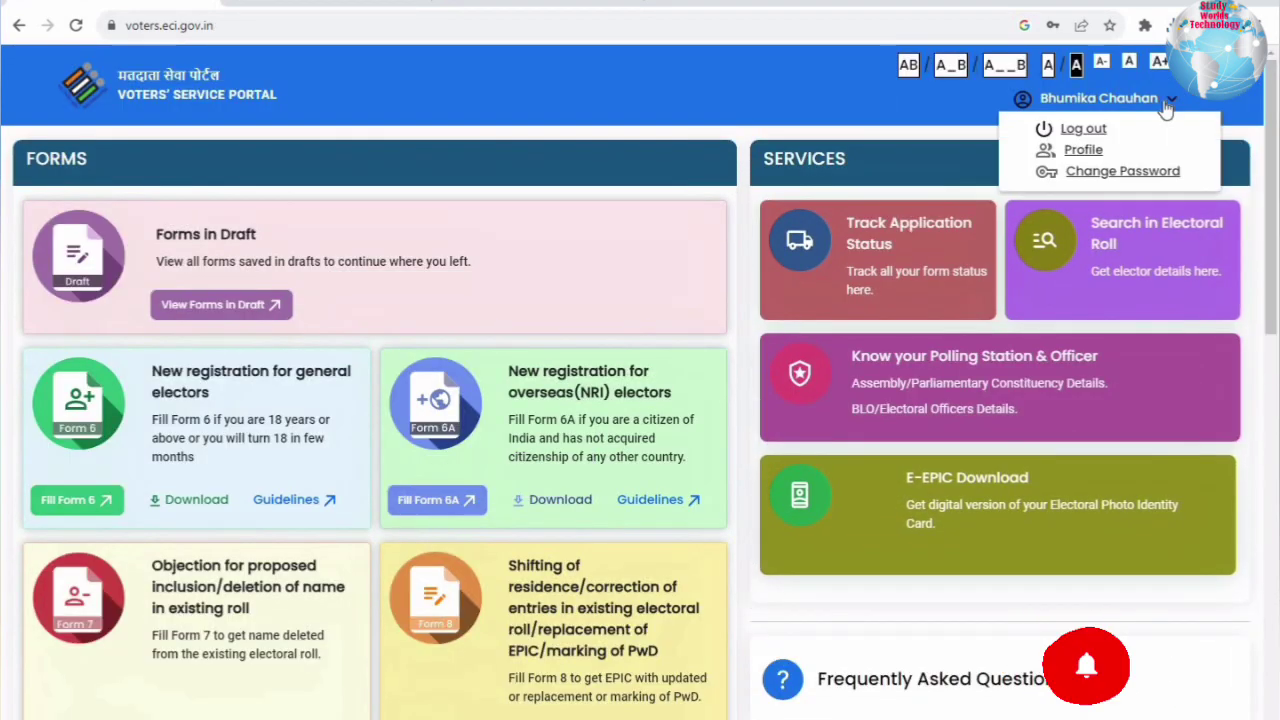
click(1083, 128)
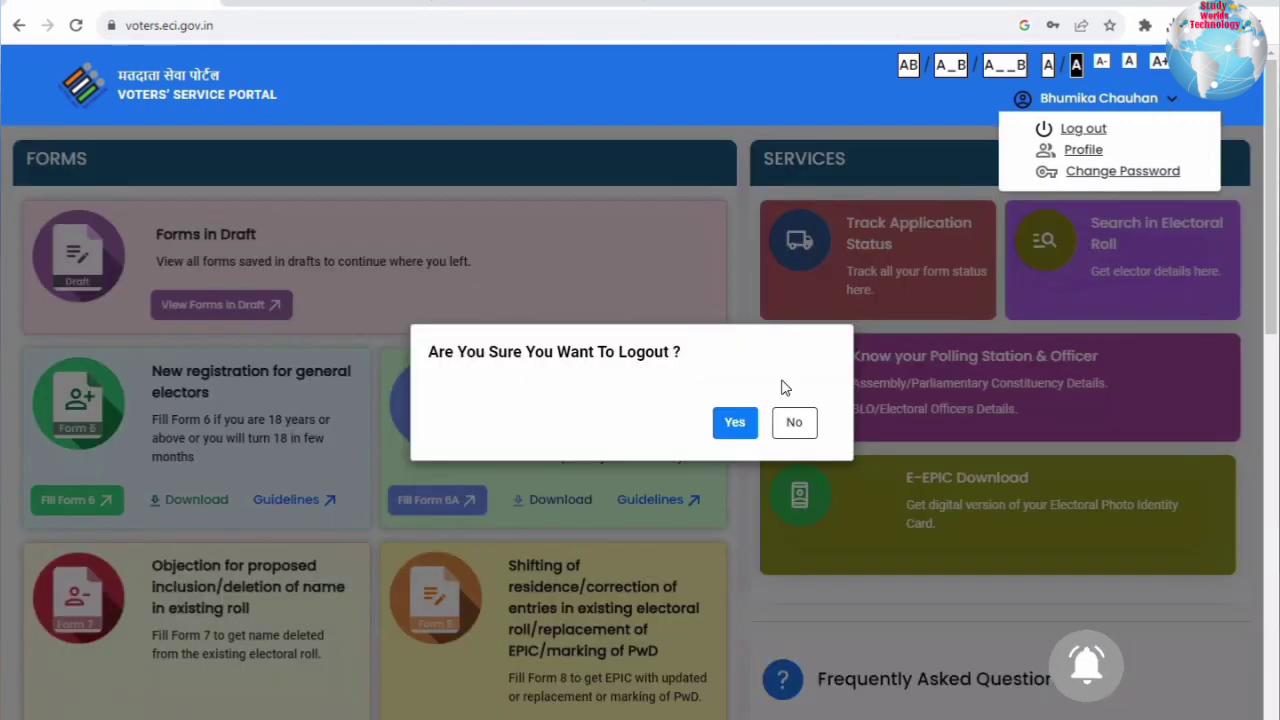
click(735, 421)
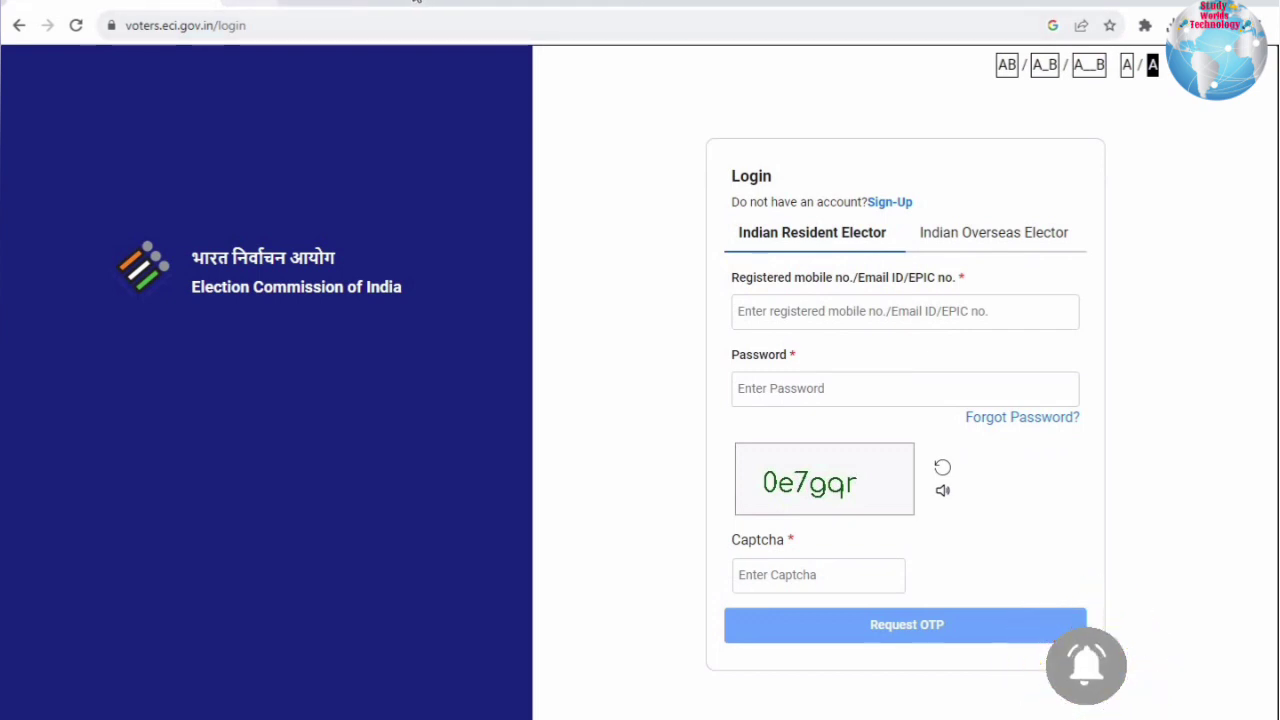
Return to the public home page, checking that application tracking now asks for login.
click(16, 28)
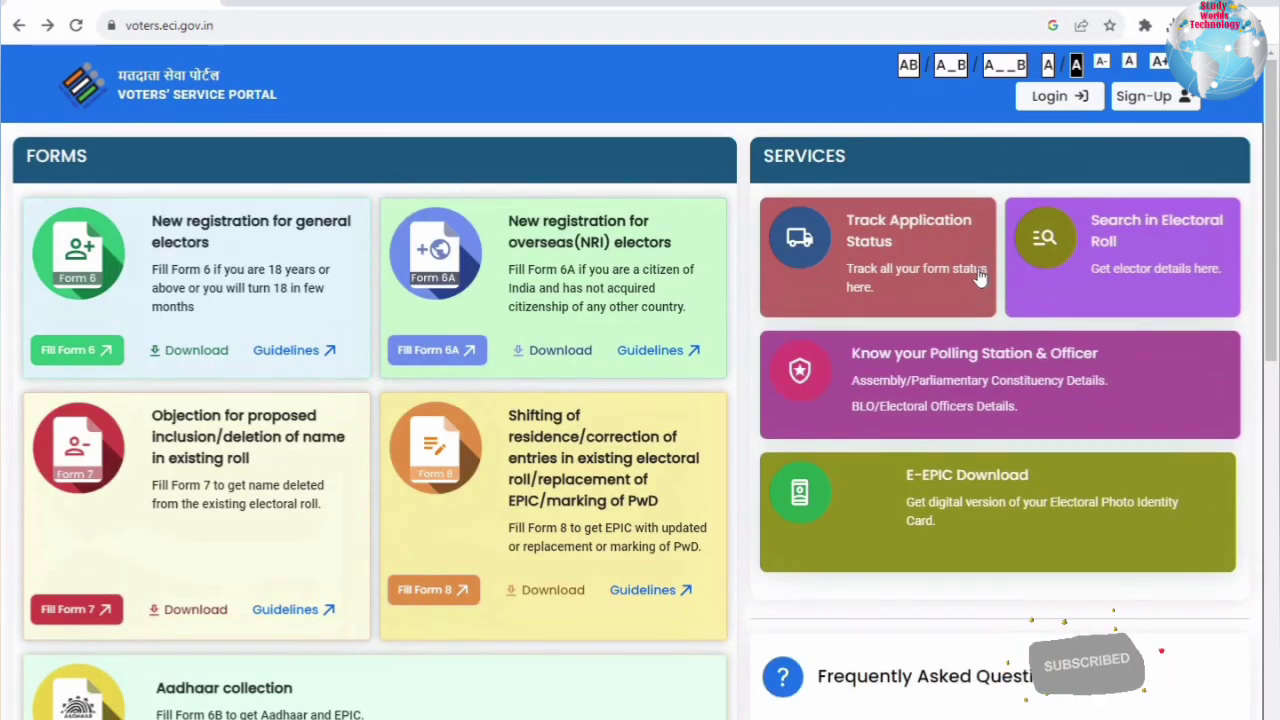
click(857, 249)
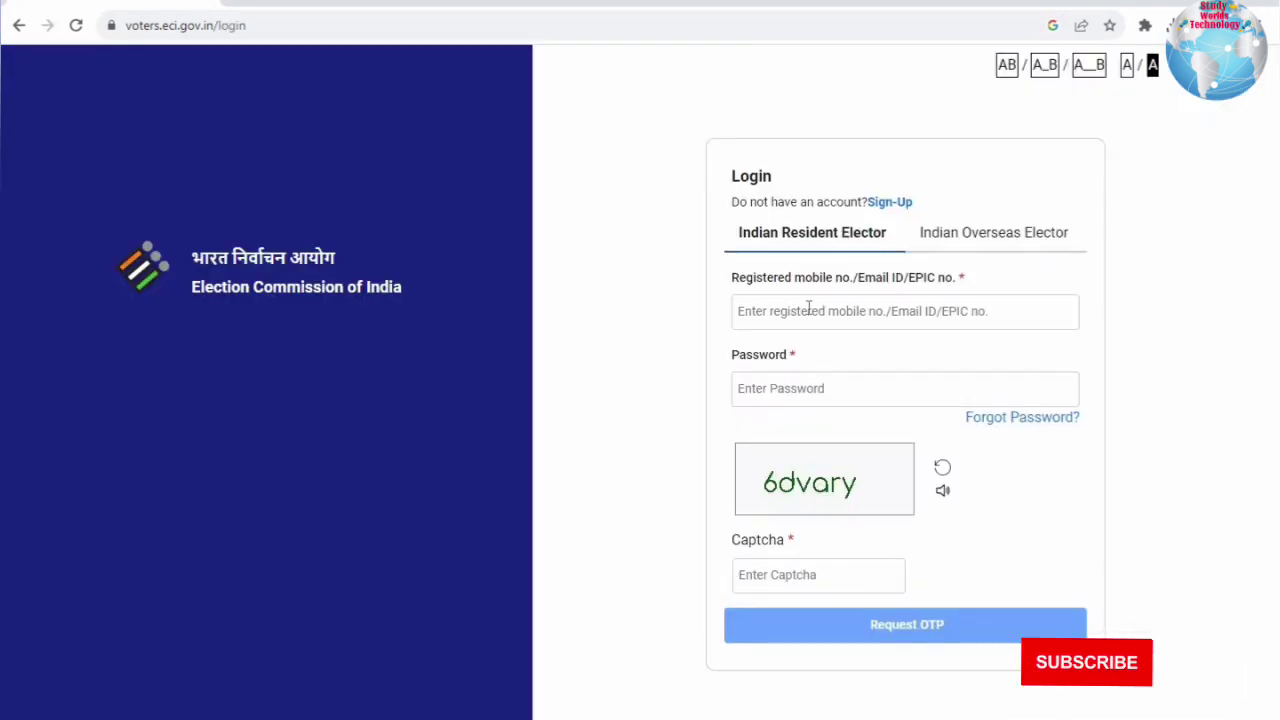
click(19, 25)
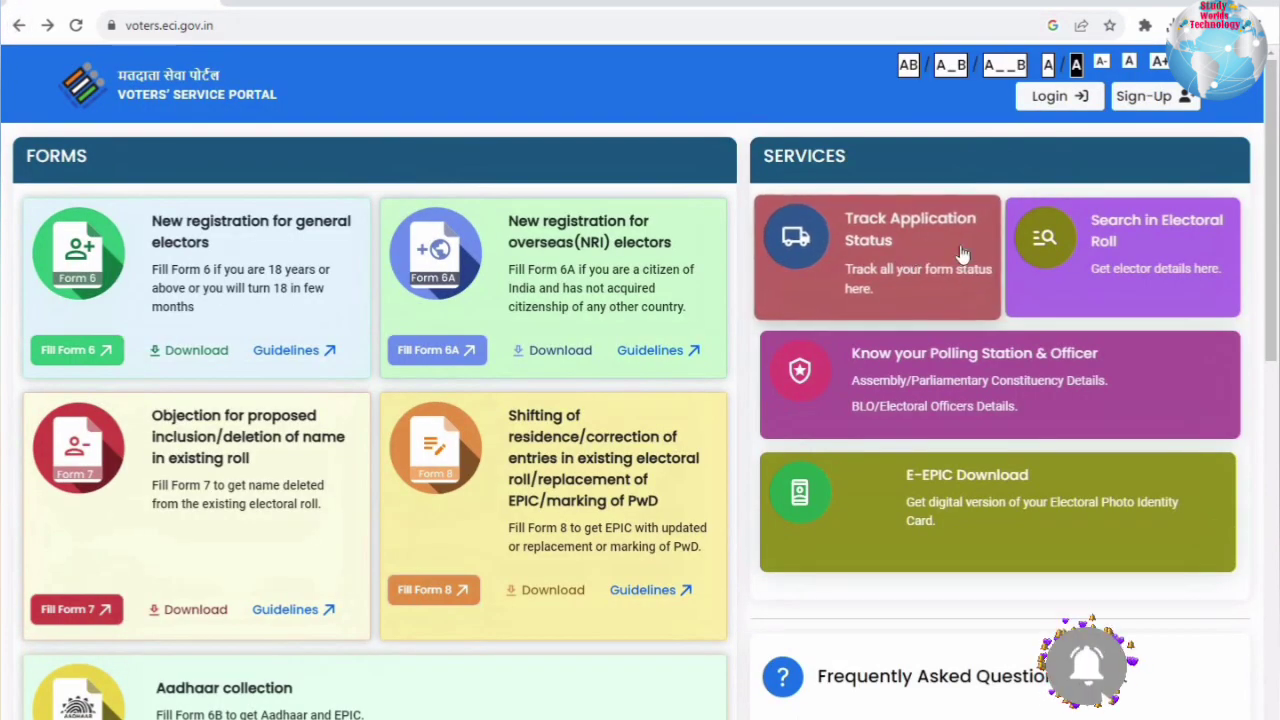